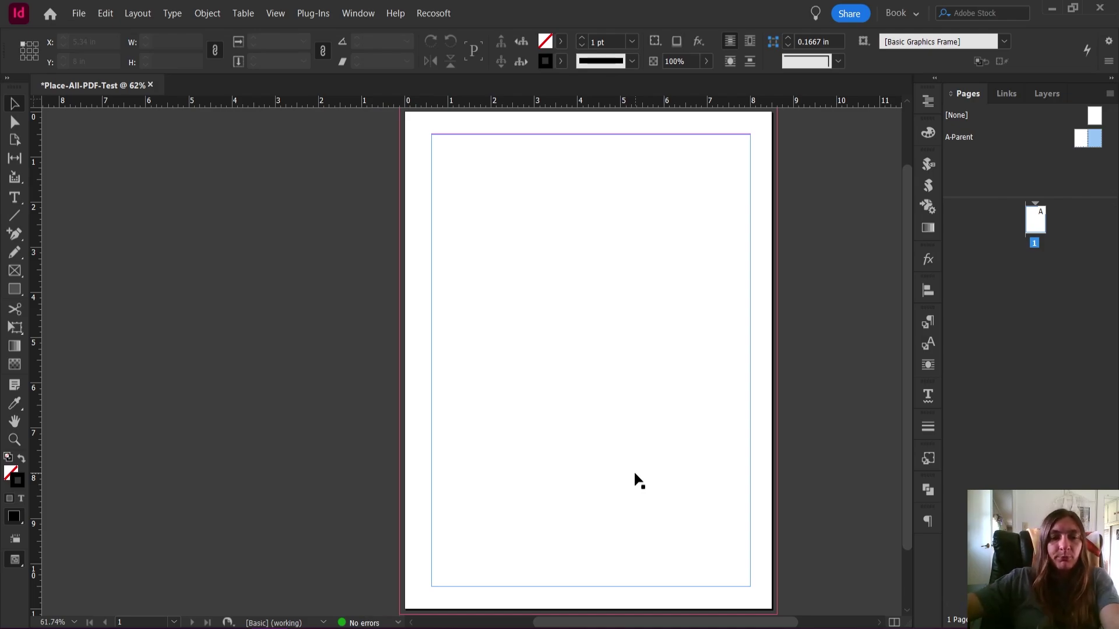
Step: Try placing the PDF from the File menu and dismiss the trim box error alert
scroll(550, 397, "down", 2)
scroll(560, 359, "up", 4)
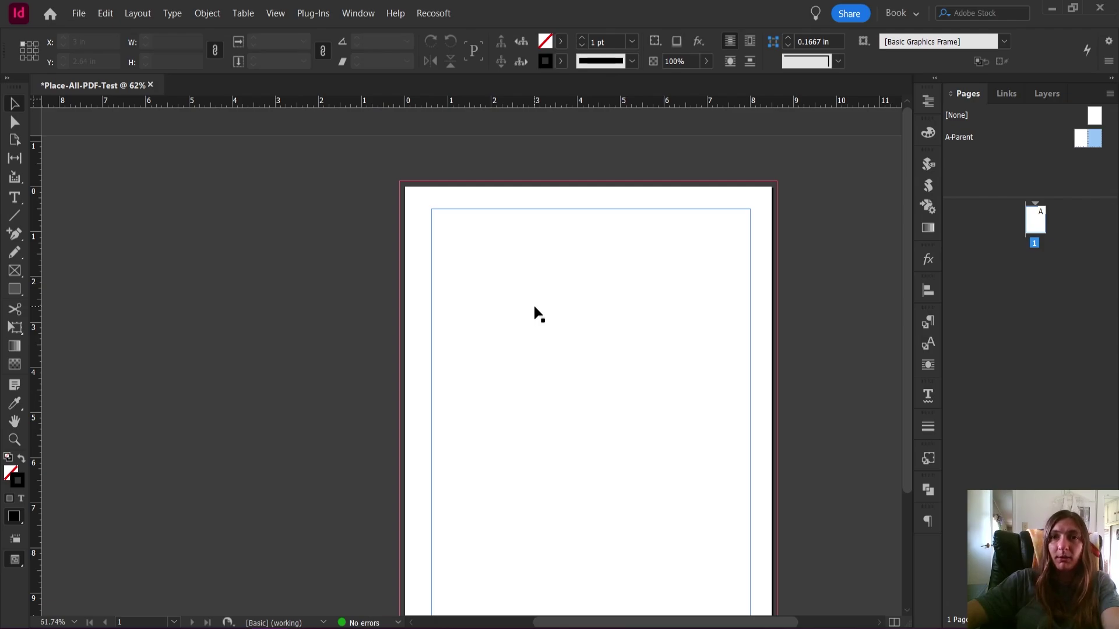
key("ctrl+z")
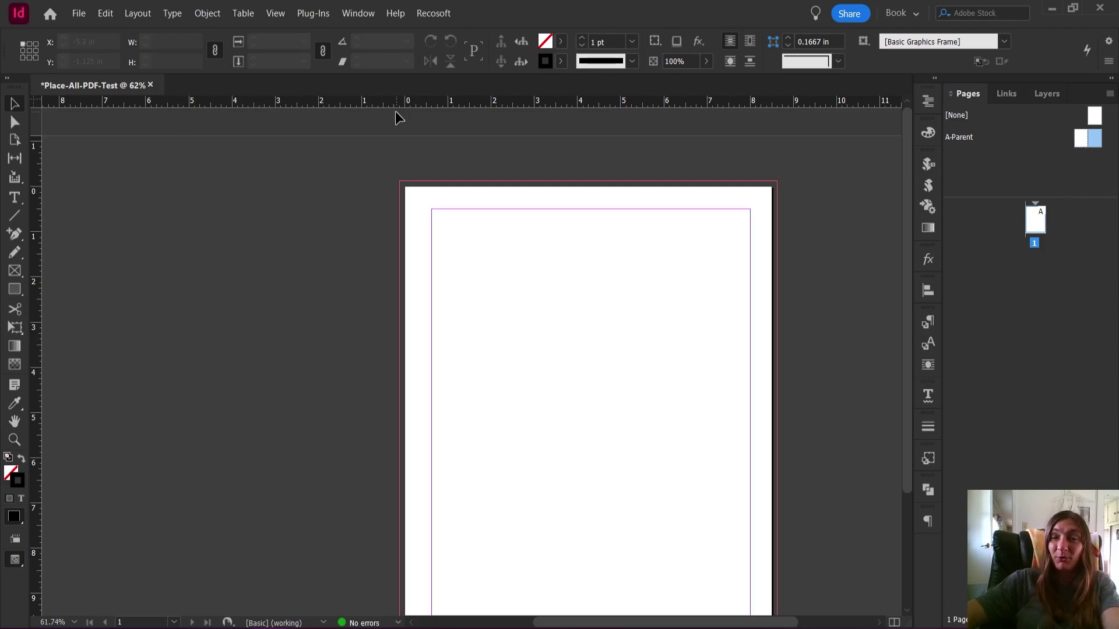
left_click(77, 13)
left_click(82, 14)
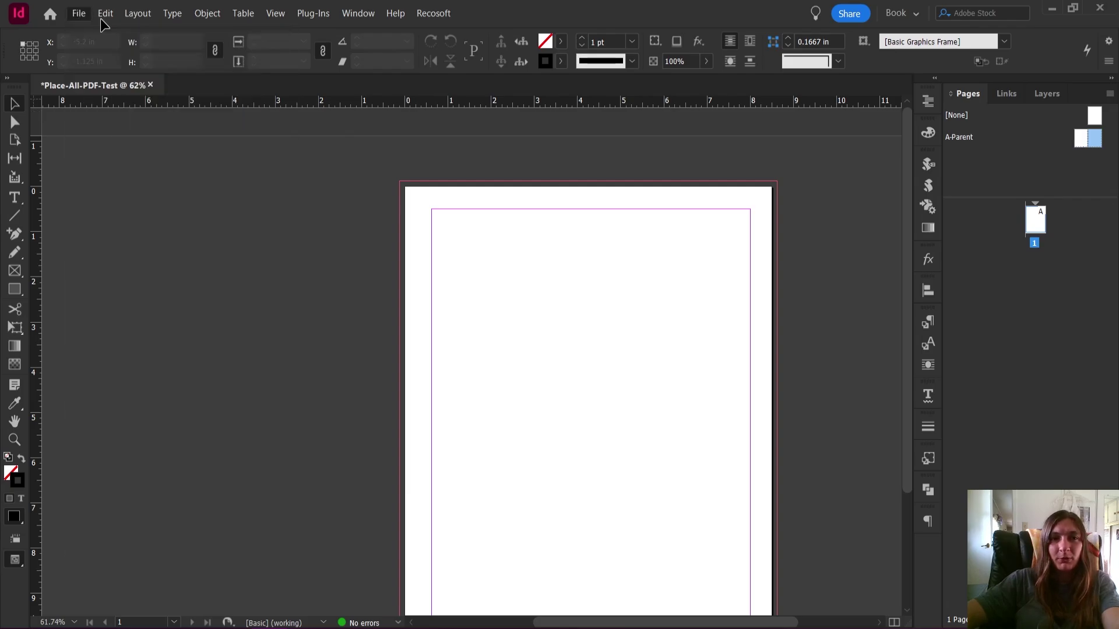
left_click(81, 14)
left_click(110, 198)
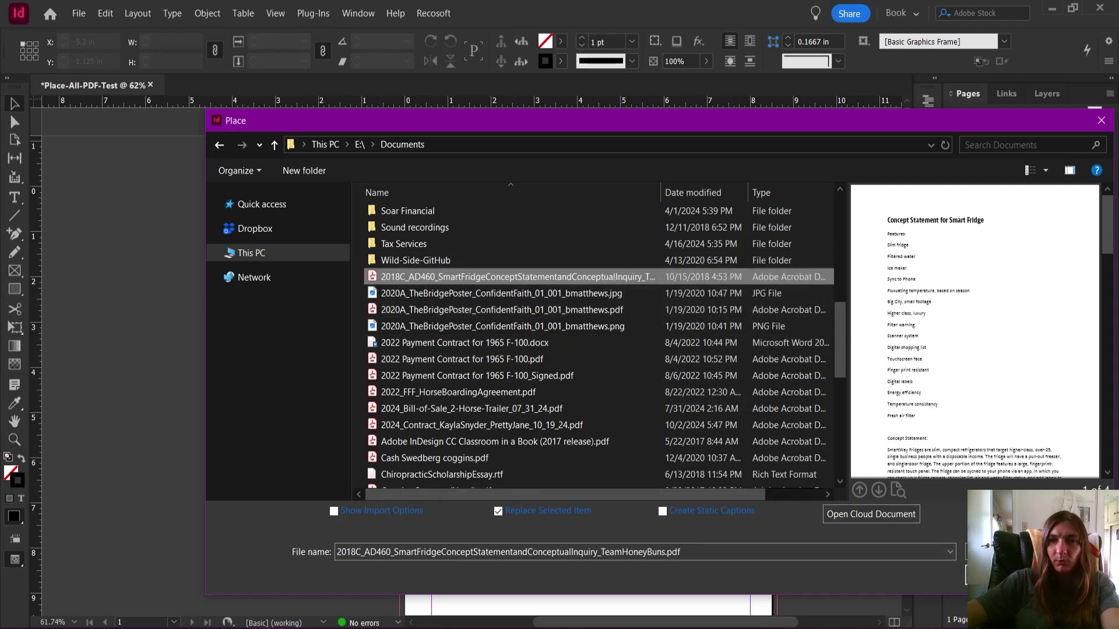
key("Return")
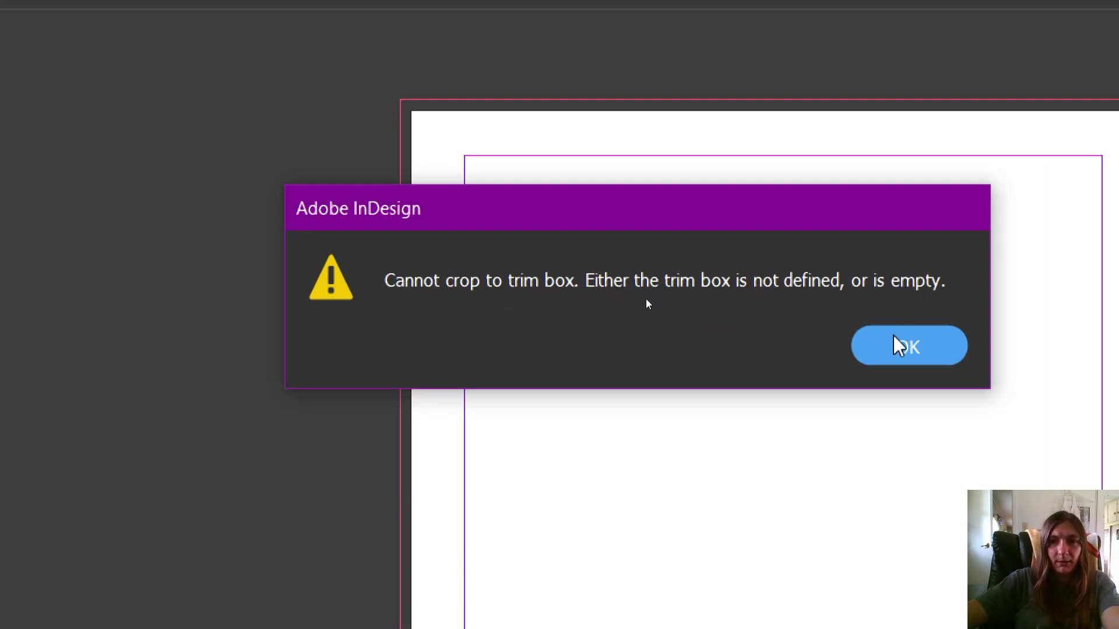
left_click(901, 345)
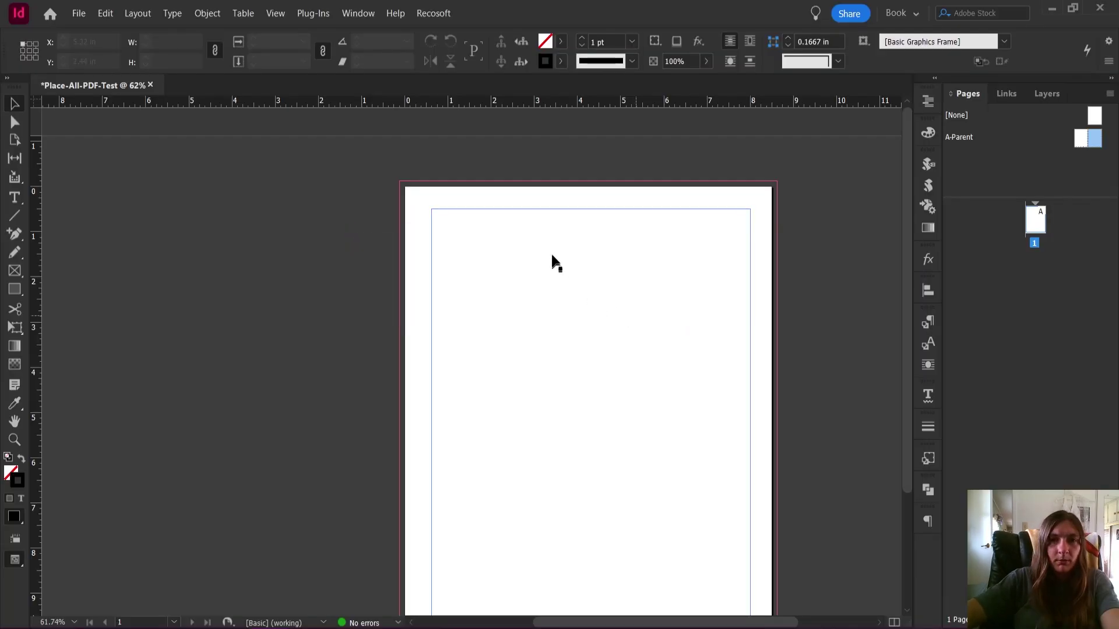
Step: Select the margin text frame, then leave text editing and deselect it
left_click(570, 243)
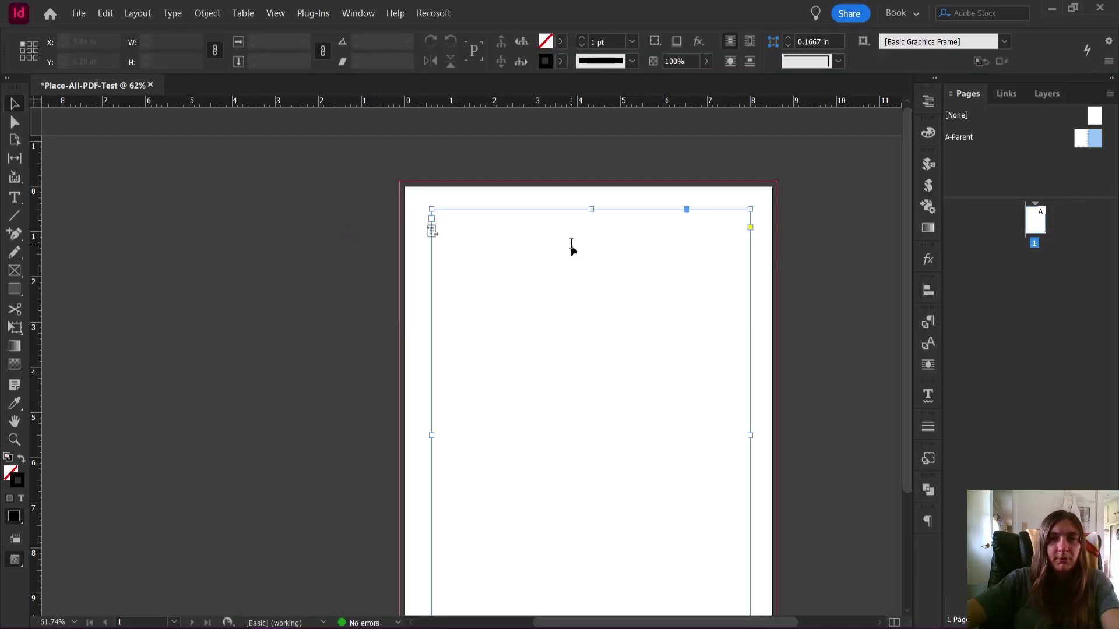
double_click(570, 243)
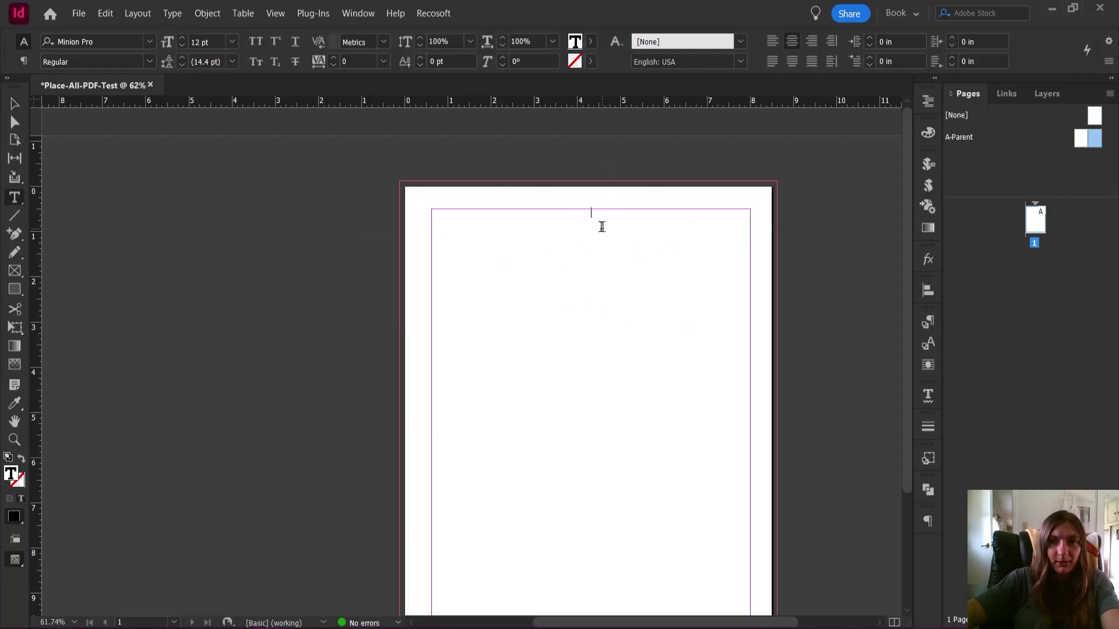
key("Escape")
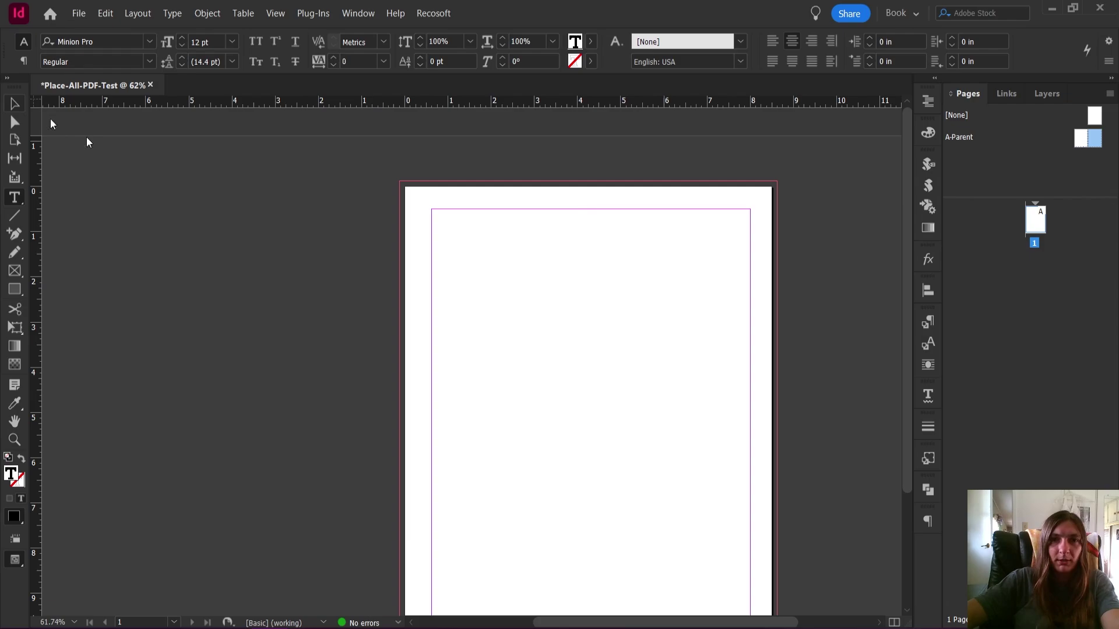
left_click(408, 205)
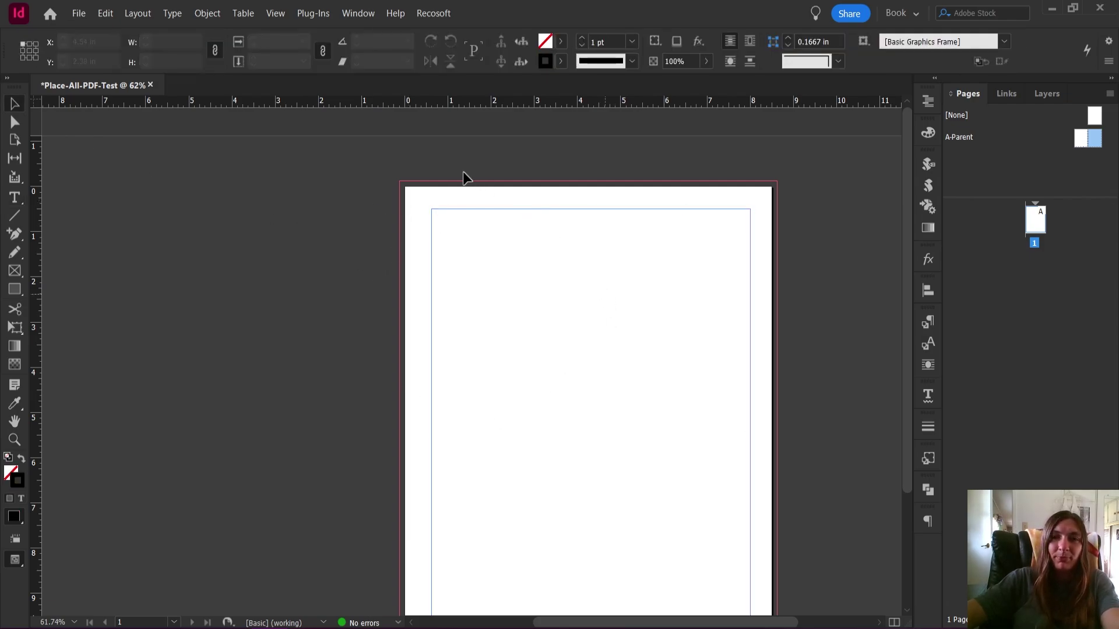
Step: Import the Smart Fridge PDF with all pages and Bounding Box (Visible Layers Only) crop
left_click(78, 14)
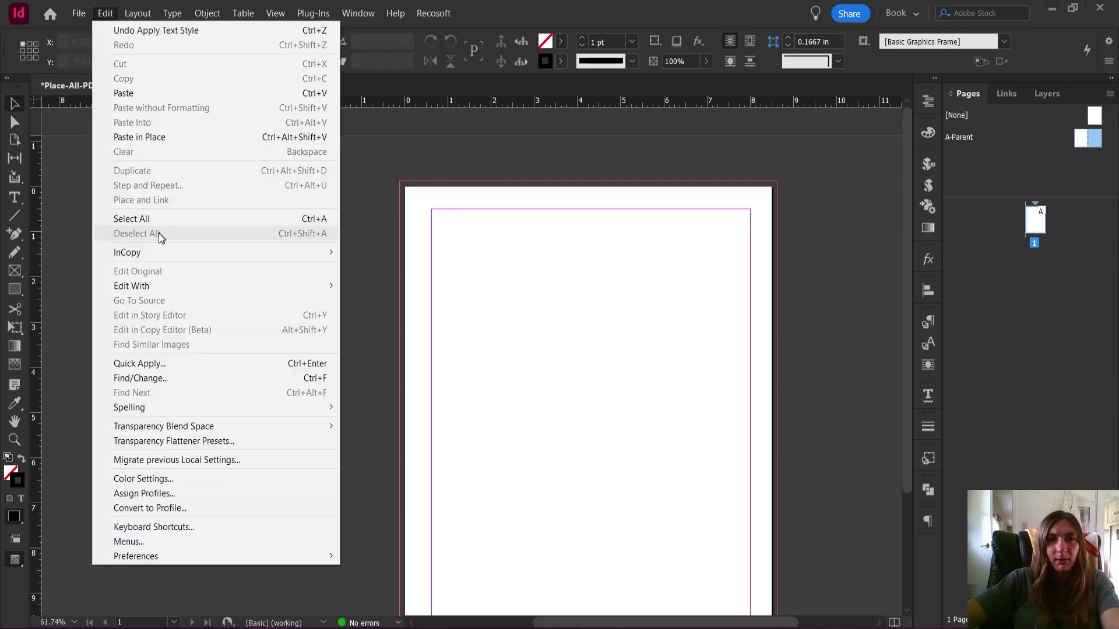
left_click(108, 204)
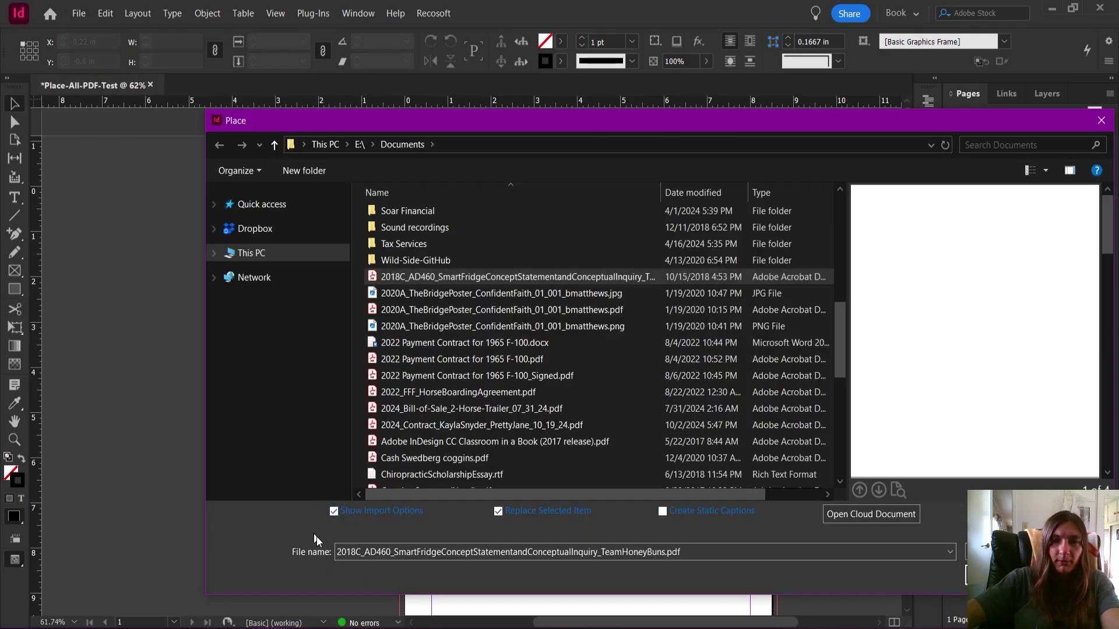
left_click(991, 574)
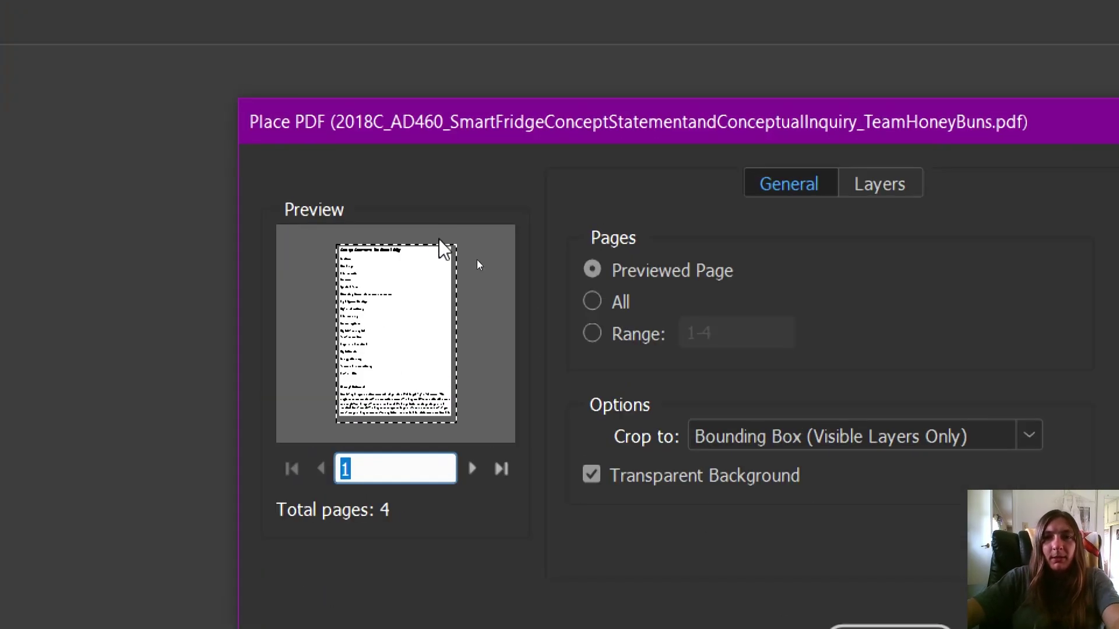
left_click(619, 301)
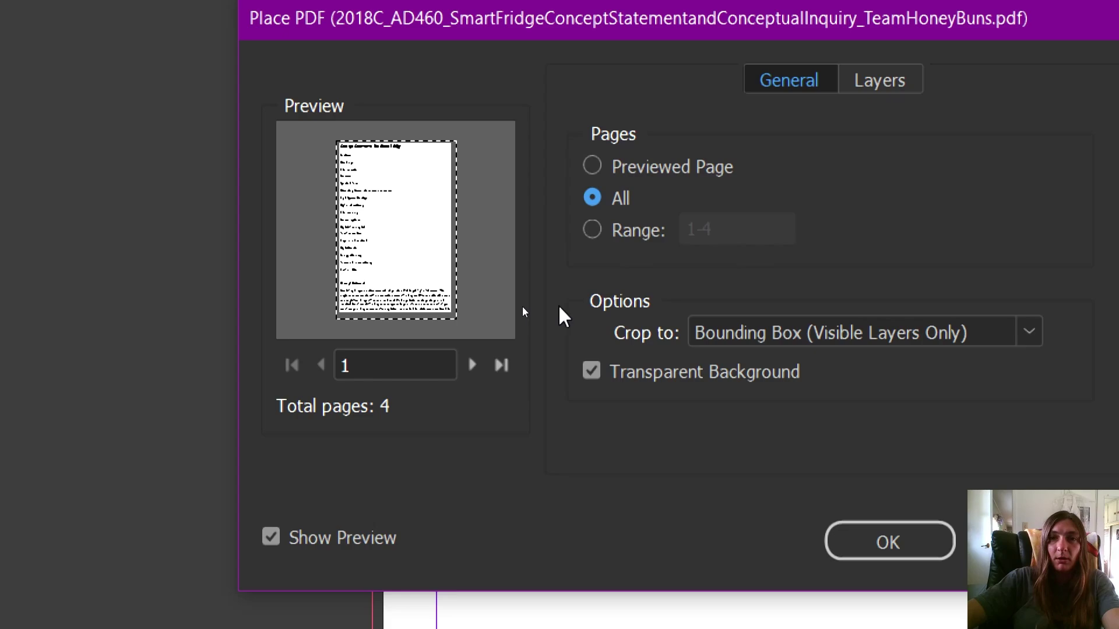
left_click(838, 331)
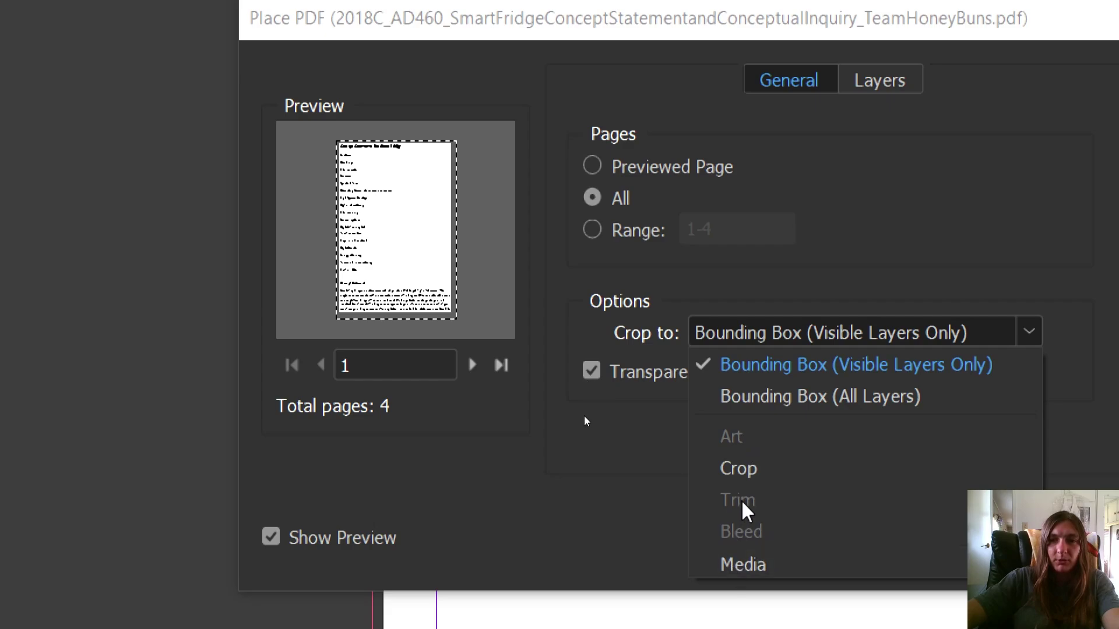
left_click(879, 260)
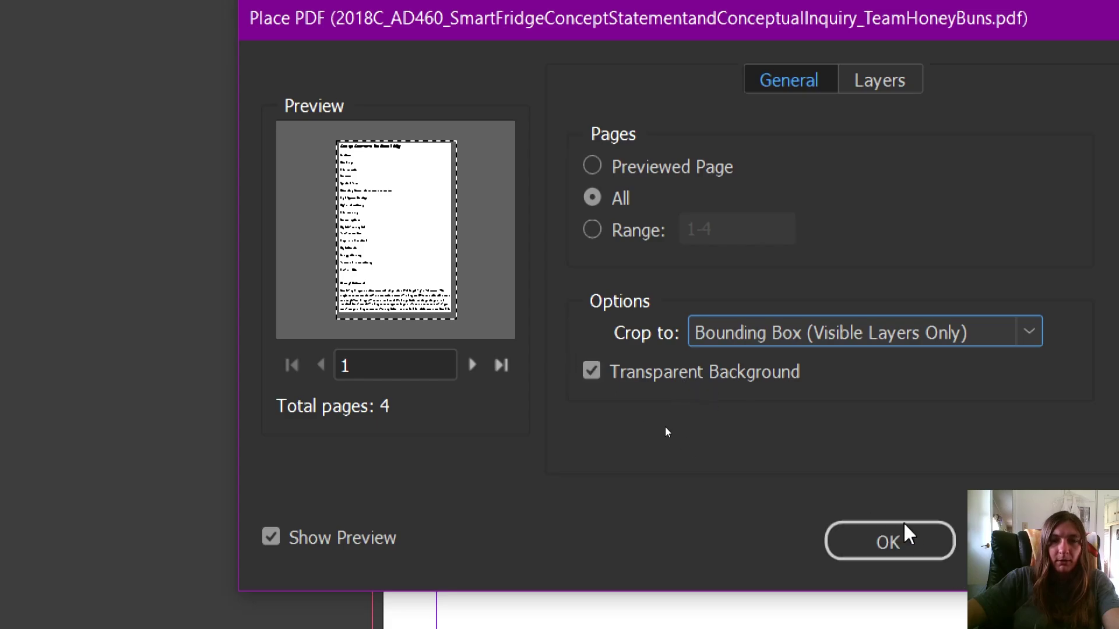
left_click(888, 545)
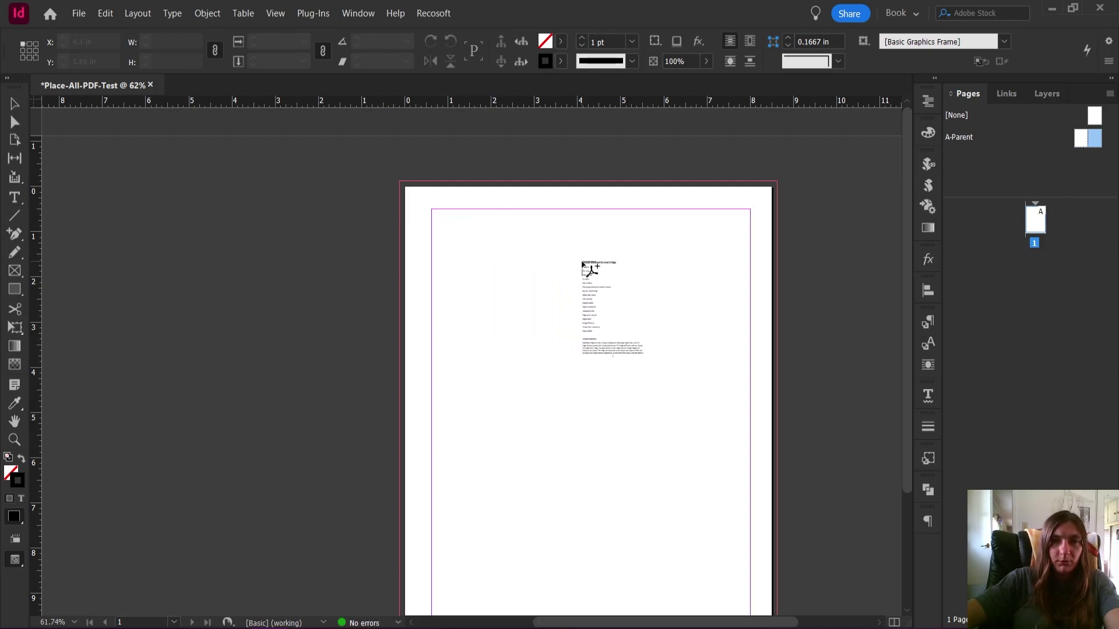
Step: Place the loaded PDF pages on the layout and move one placed page onto page 1
left_click_drag(490, 226, 753, 603)
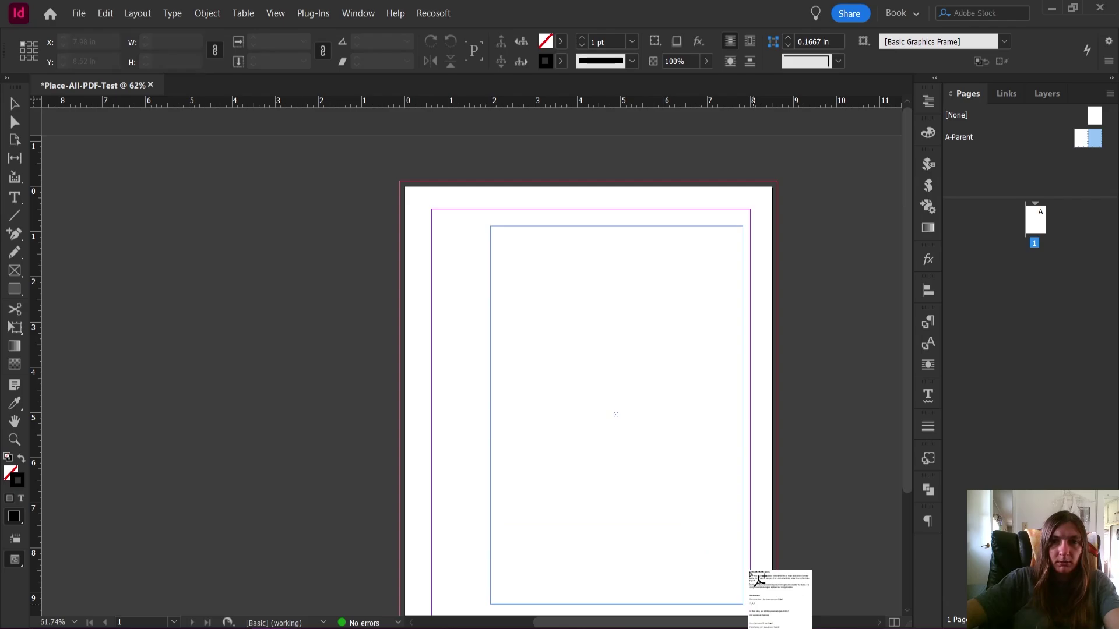
scroll(743, 469, "down", 3)
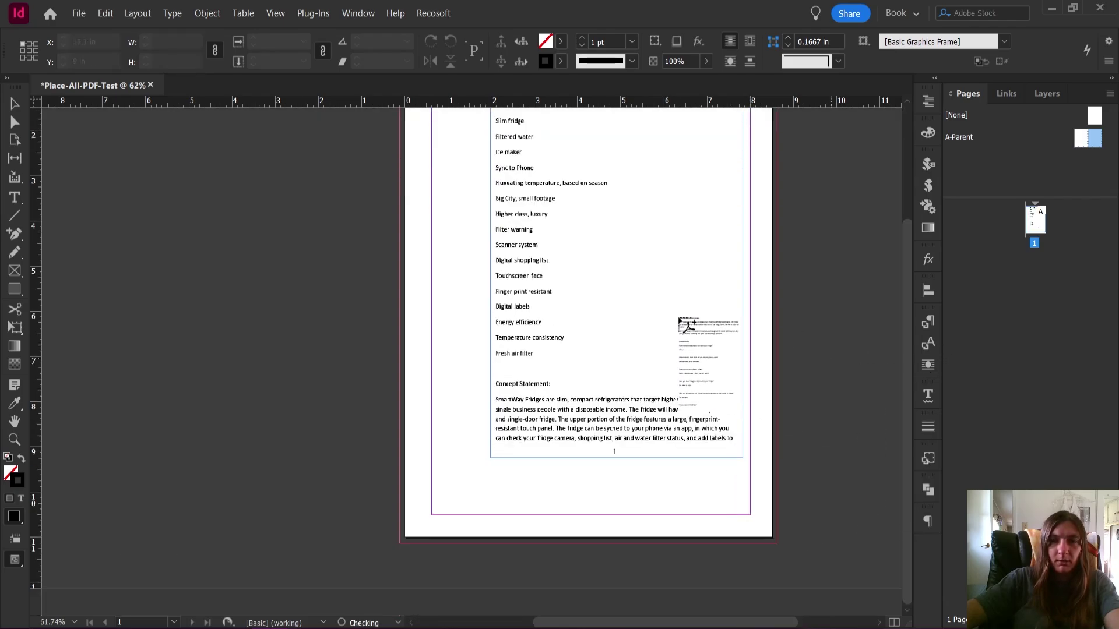
scroll(687, 324, "up", 3)
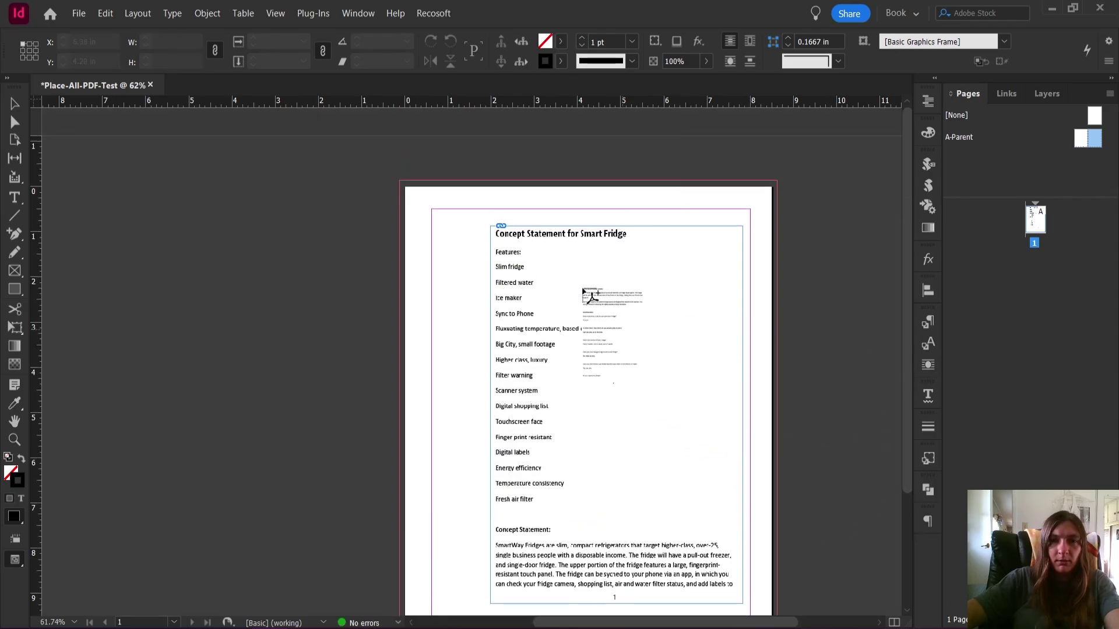
left_click(427, 196)
scroll(664, 391, "down", 3)
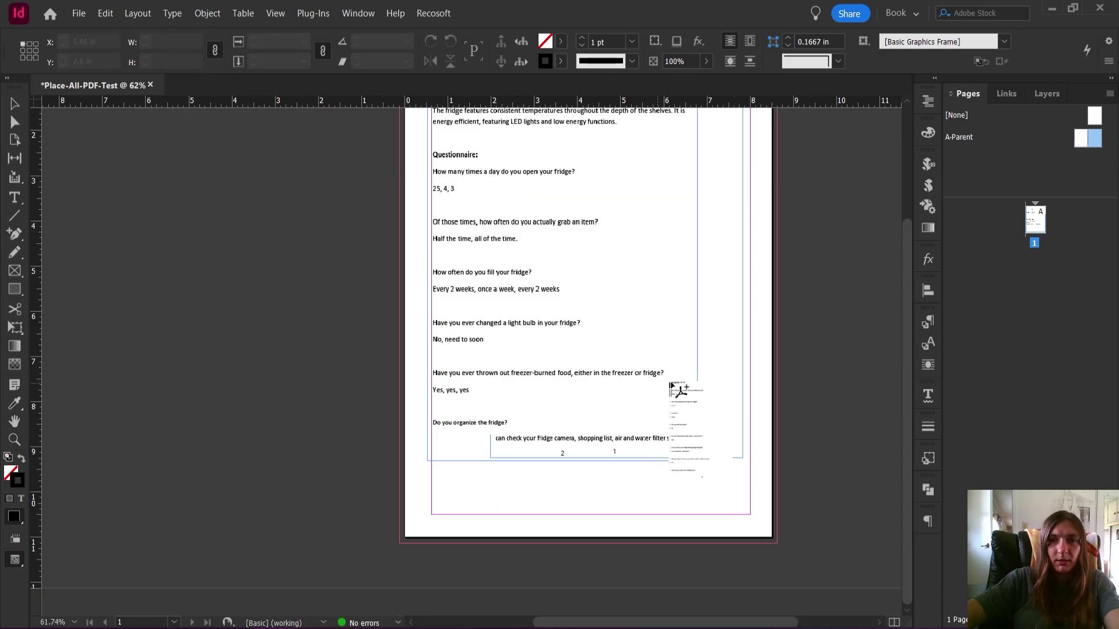
scroll(671, 386, "up", 3)
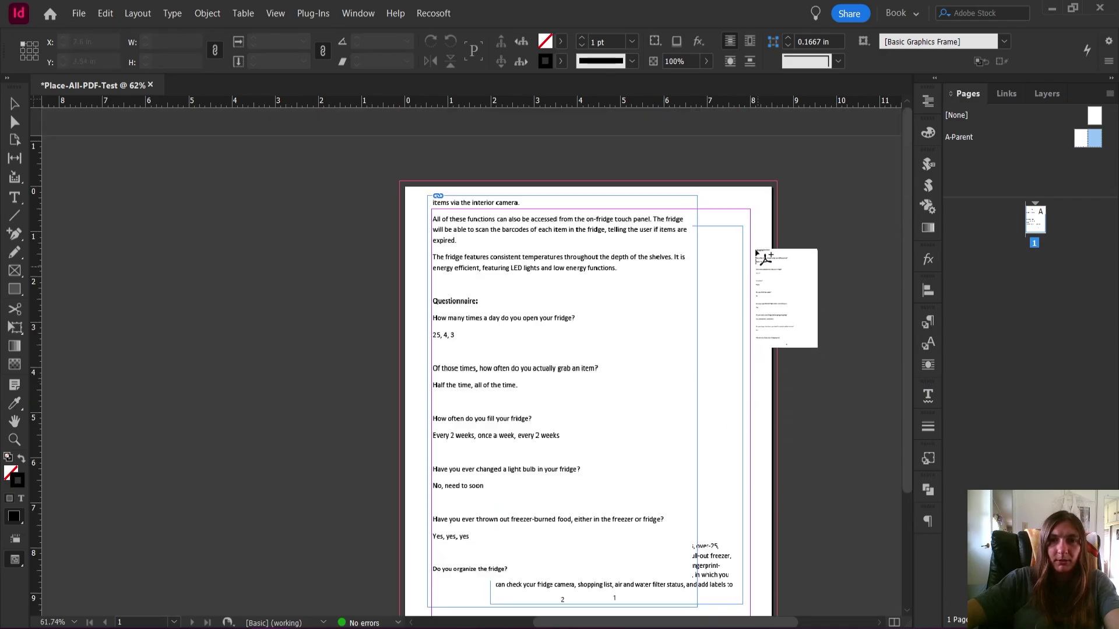
left_click(709, 188)
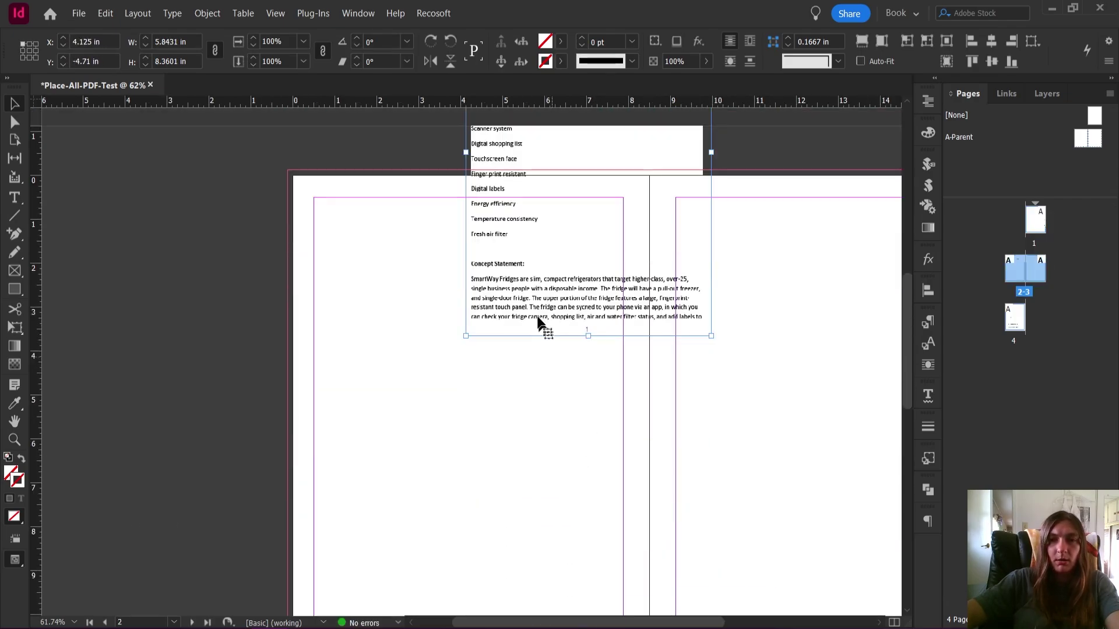
left_click_drag(689, 623, 751, 623)
left_click_drag(824, 301, 577, 327)
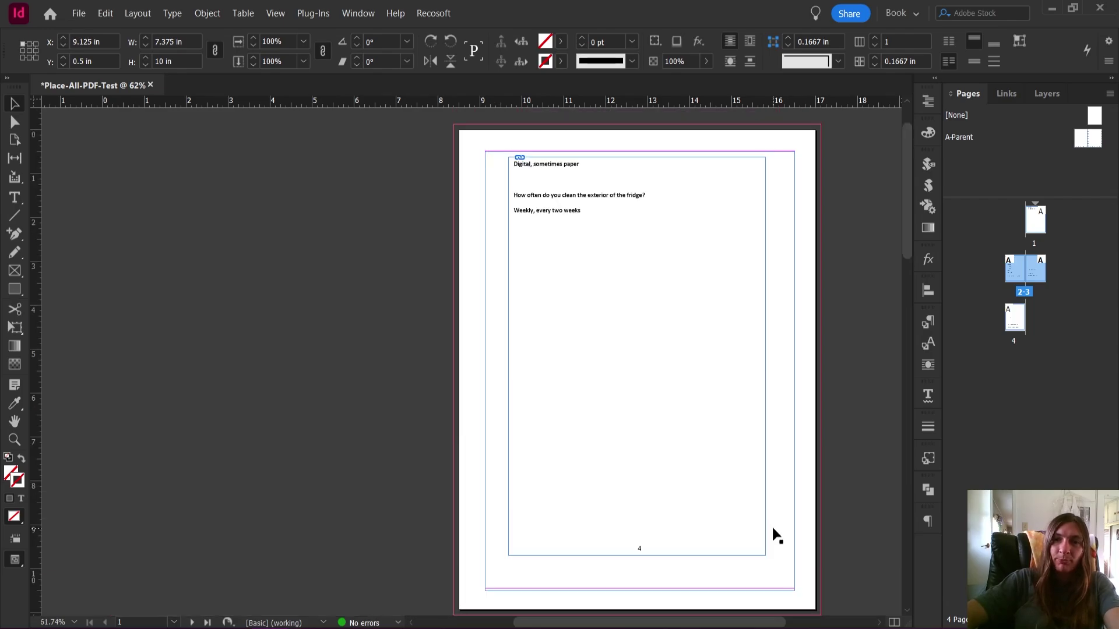
Step: Delete the page-2 frame and apply the Inserted PDF Page paragraph style there
left_click(559, 231)
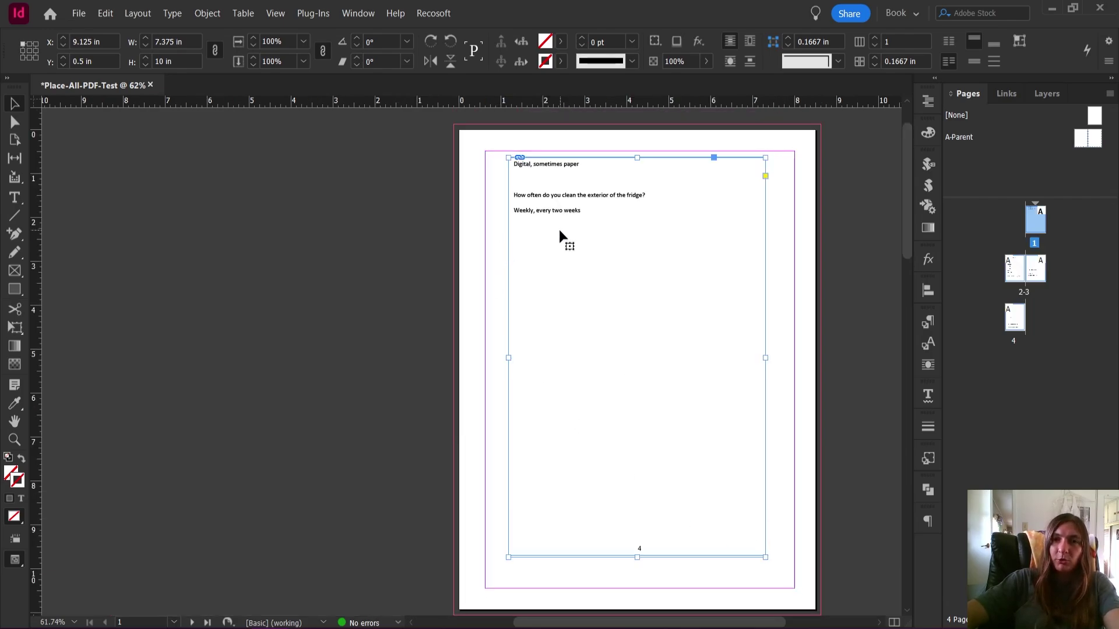
scroll(744, 350, "up", 10)
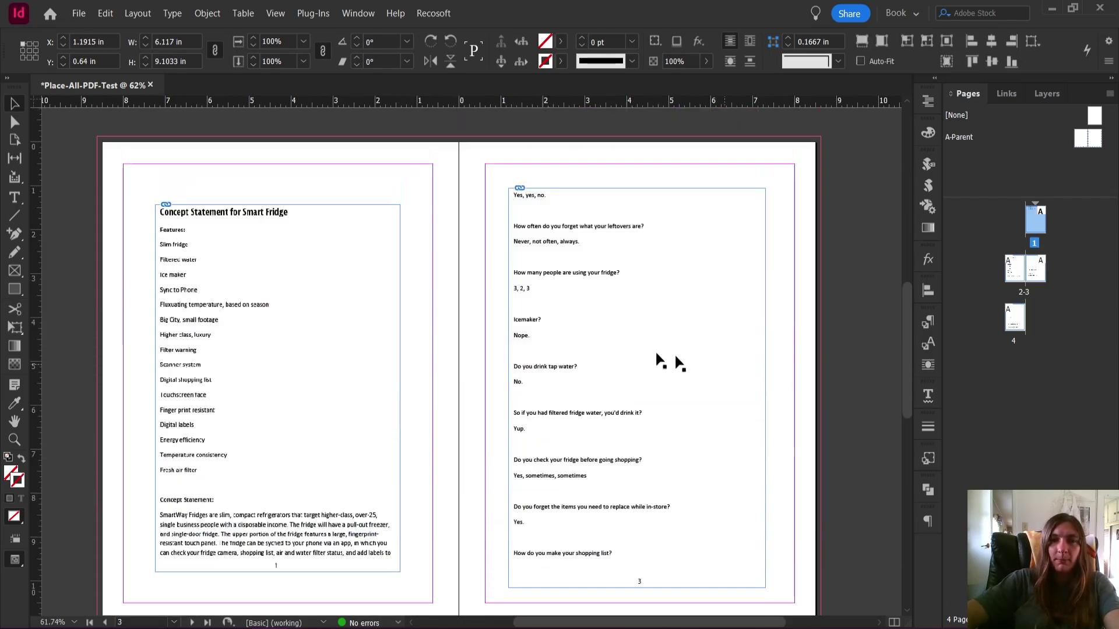
left_click(290, 317)
key("Delete")
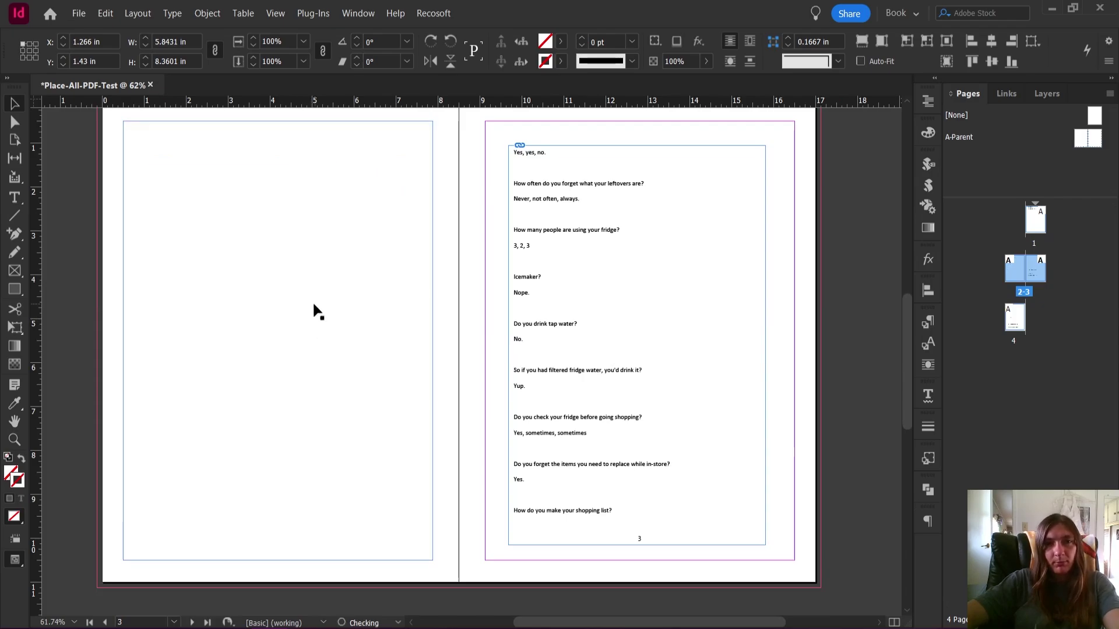
left_click(259, 233)
double_click(260, 233)
scroll(254, 235, "up", 6)
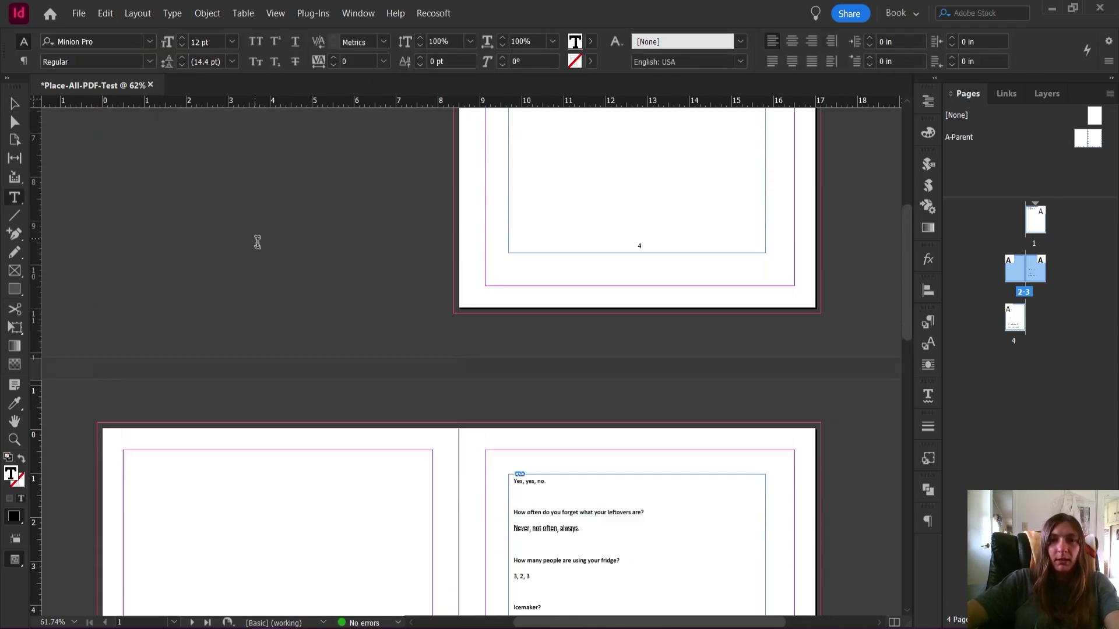
scroll(250, 280, "down", 5)
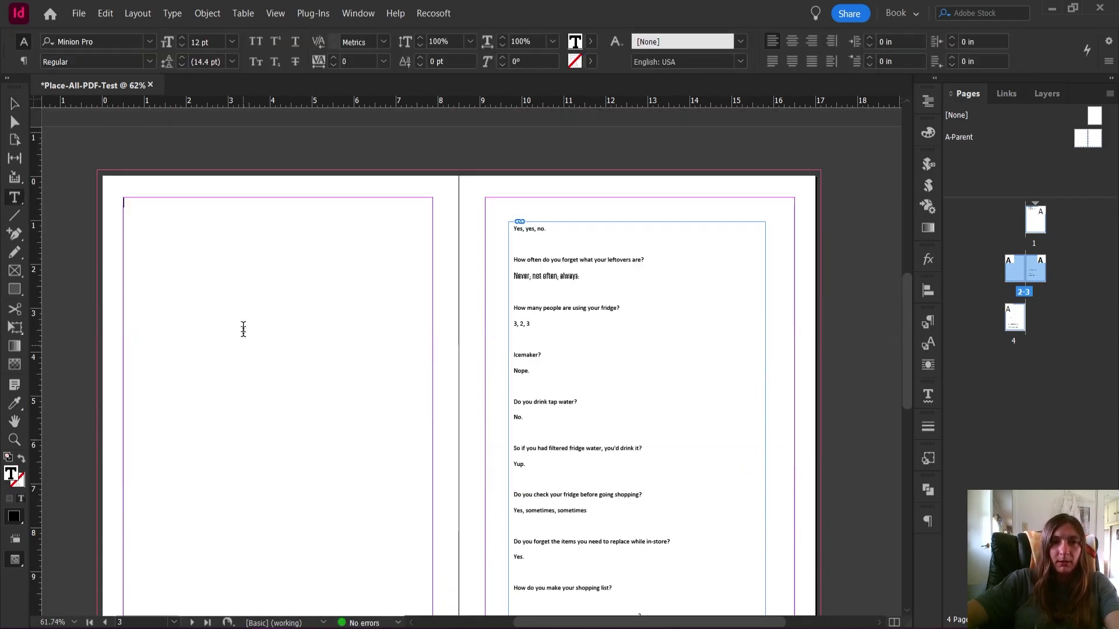
left_click(927, 322)
left_click(799, 306)
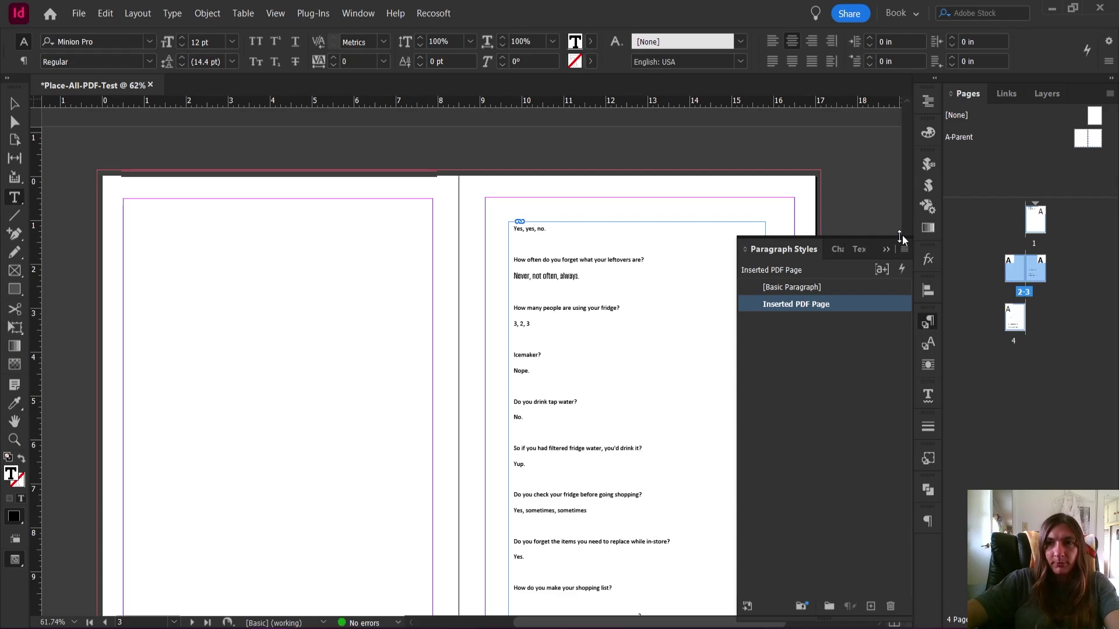
left_click(885, 249)
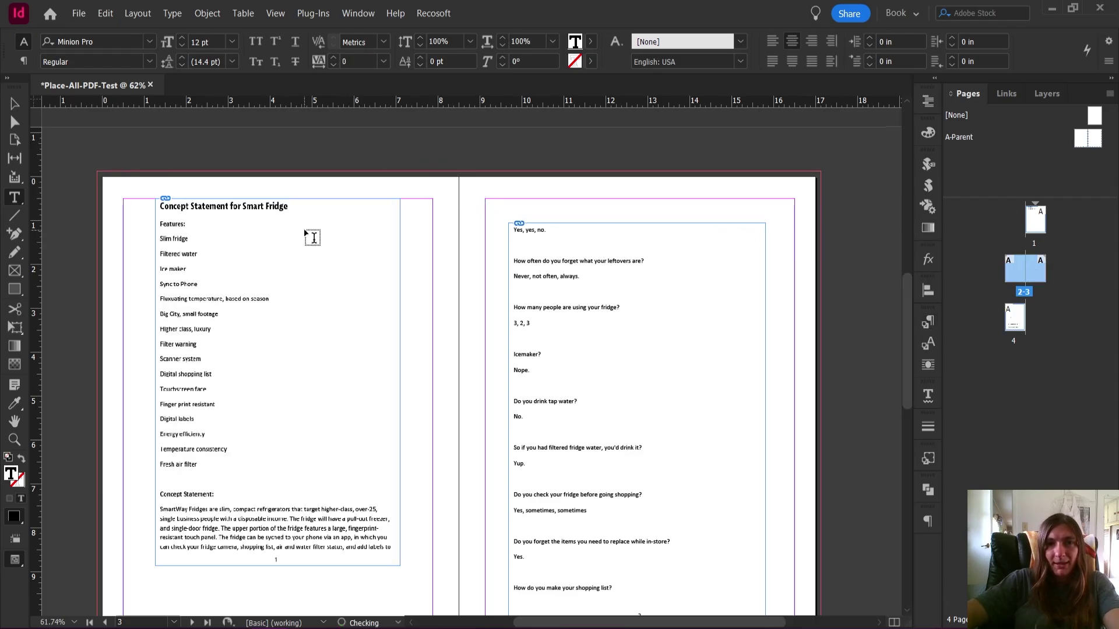
Step: Move the anchored PDF page down, then raise it back to the top margin
left_click(15, 104)
left_click(124, 201)
scroll(207, 285, "down", 1)
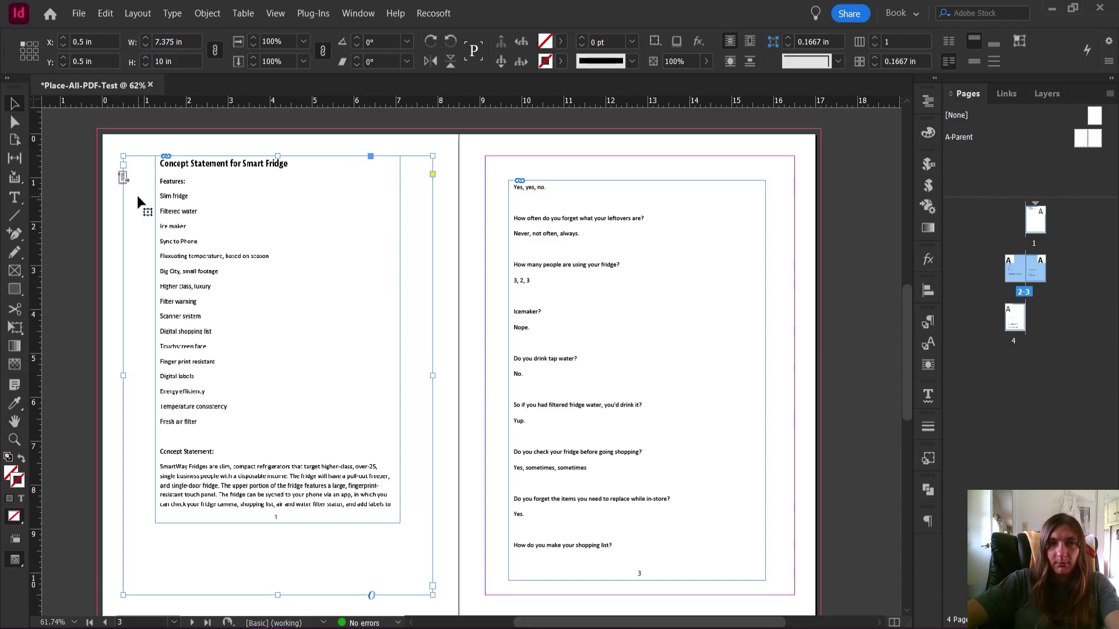
key("t")
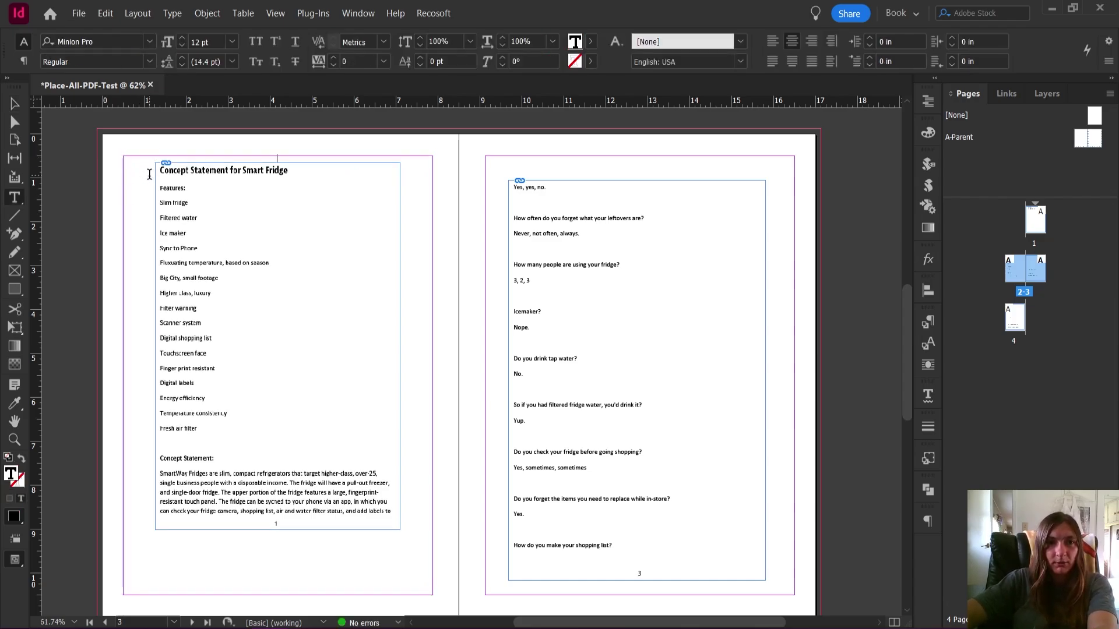
key("shift+Down")
key("shift+Down")
key("shift+Down")
key("shift+Down")
key("shift+Down")
key("shift+Down")
key("shift+Down")
key("shift+Down")
key("shift+Down")
key("shift+Down")
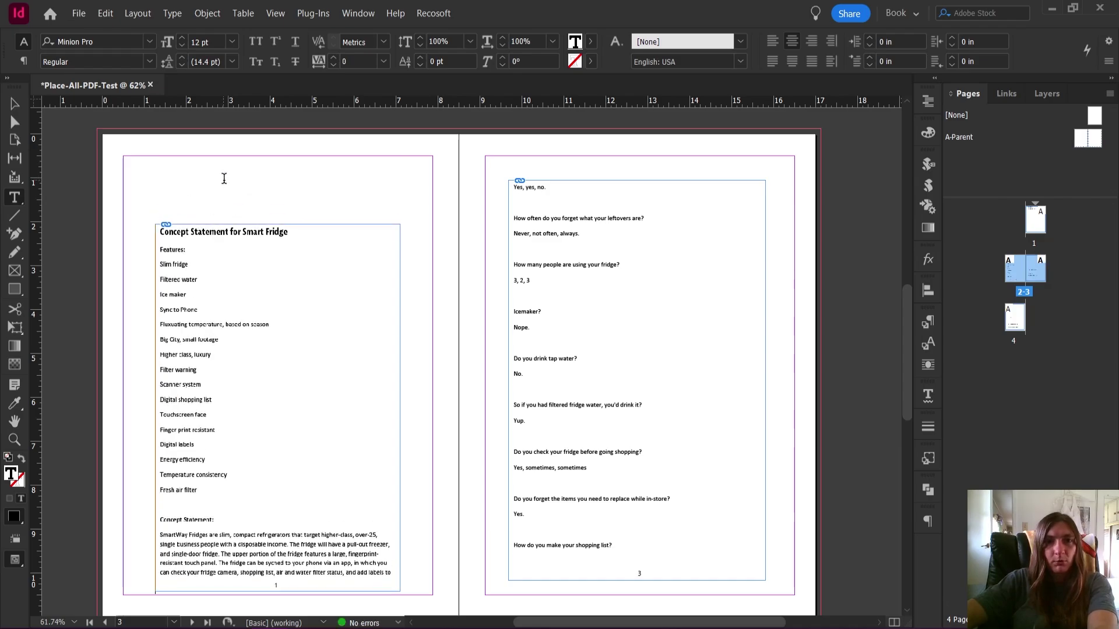
left_click(224, 178)
key("shift+Up")
key("shift+Up")
key("shift+Up")
key("shift+Up")
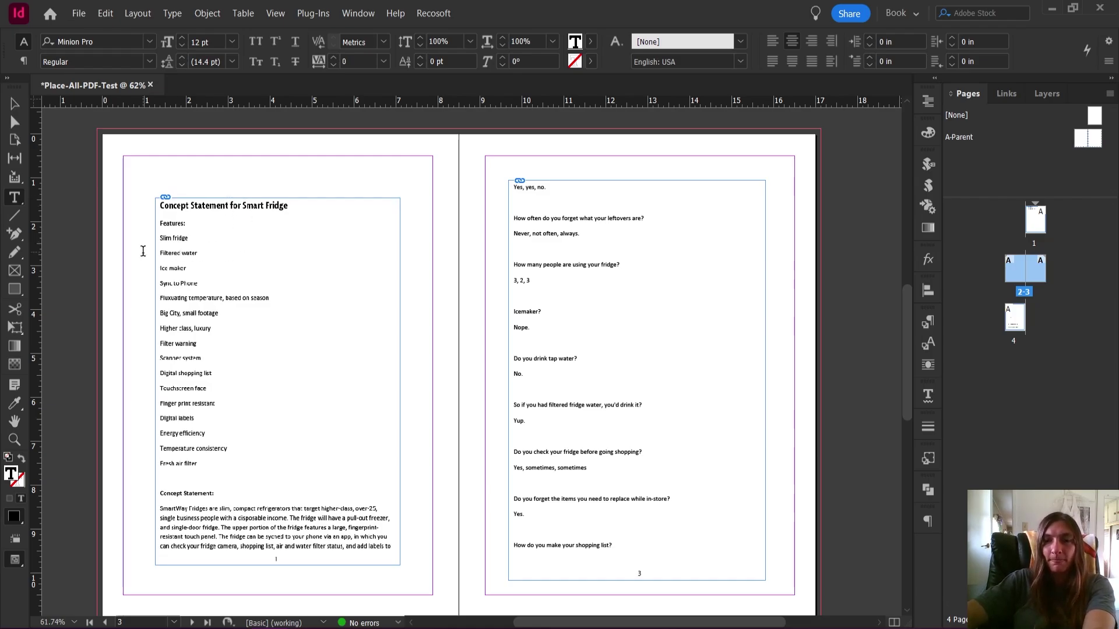
key("shift+Up")
key("shift+Up")
key("shift+Up")
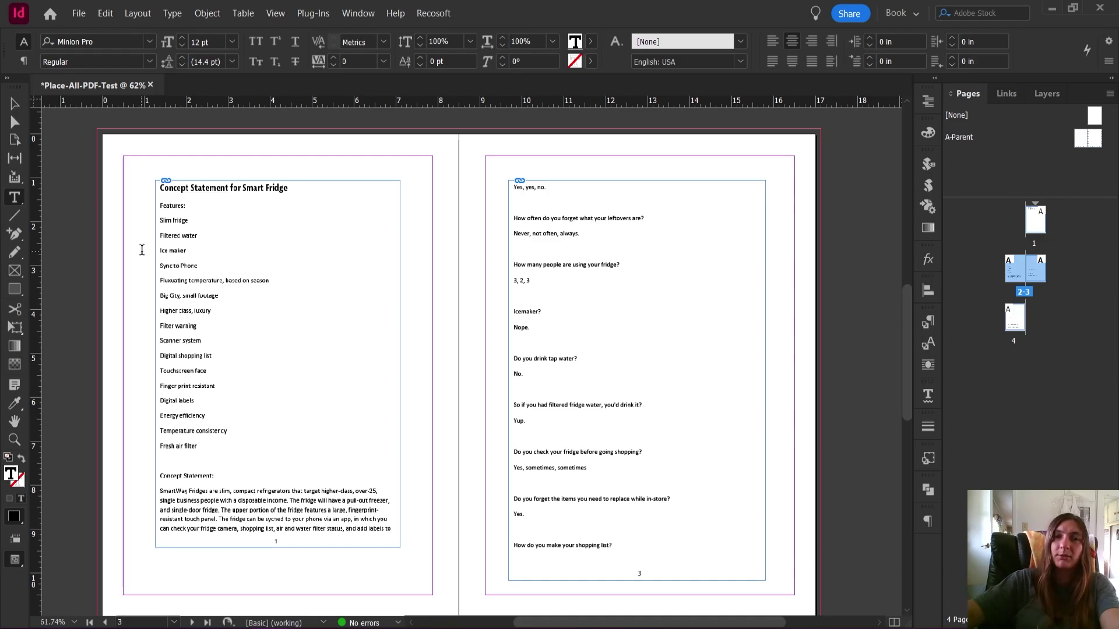
Step: Select and delete the placed PDF page frame on the left page
left_click(15, 103)
left_click(280, 582)
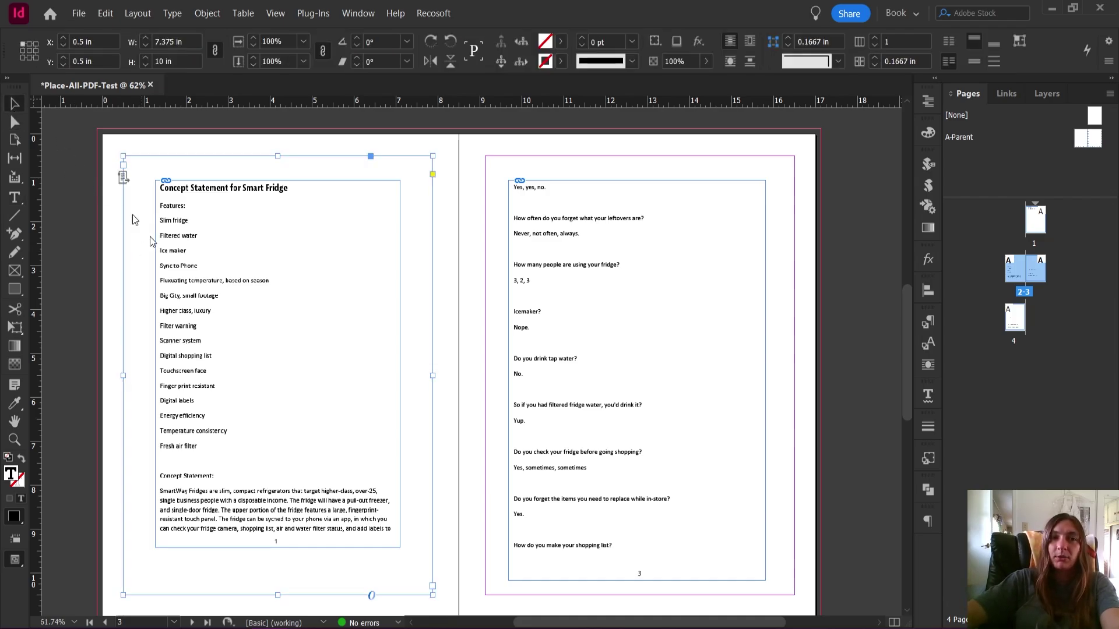
scroll(283, 422, "down", 5)
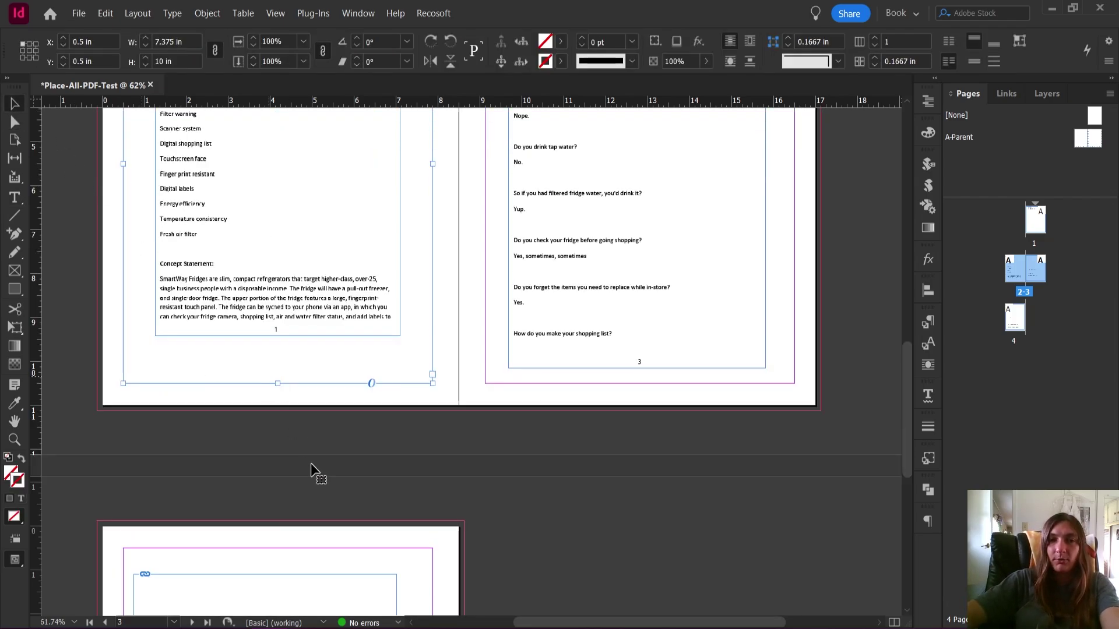
scroll(310, 466, "up", 3)
left_click(311, 439)
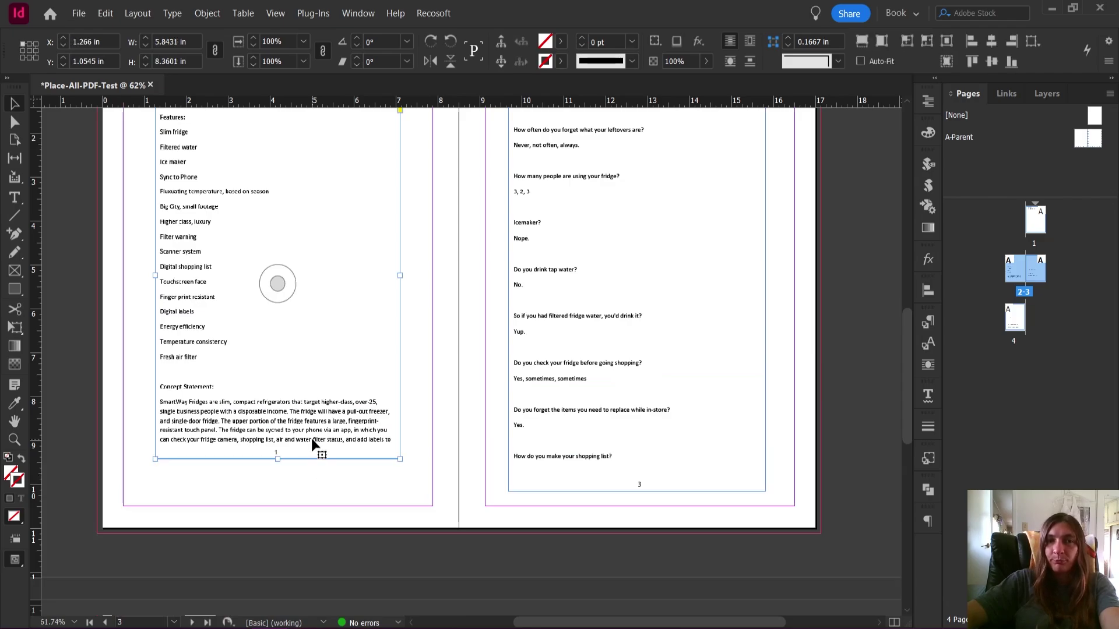
scroll(311, 438, "up", 3)
key("Delete")
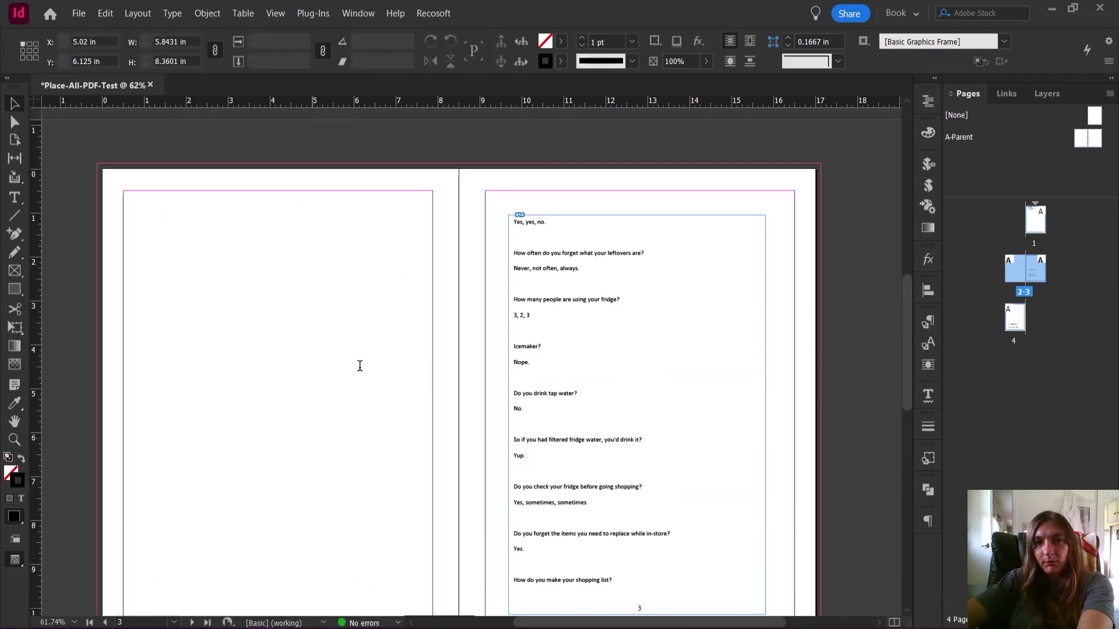
Step: Undo back to a single page with one empty text frame
key("t")
left_click(8, 105)
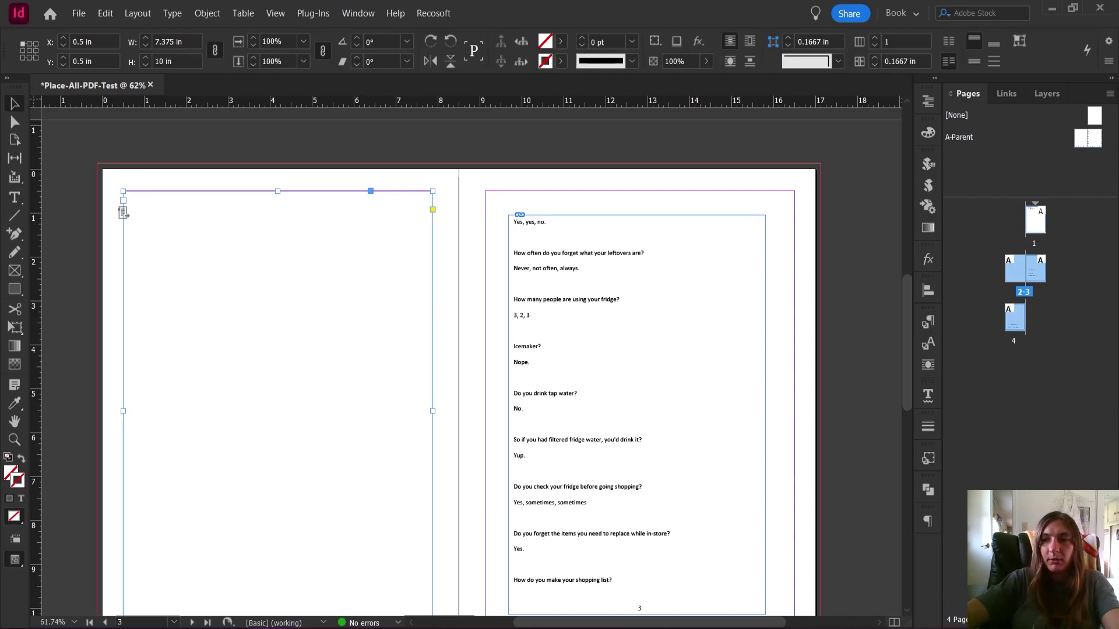
key("ctrl+z")
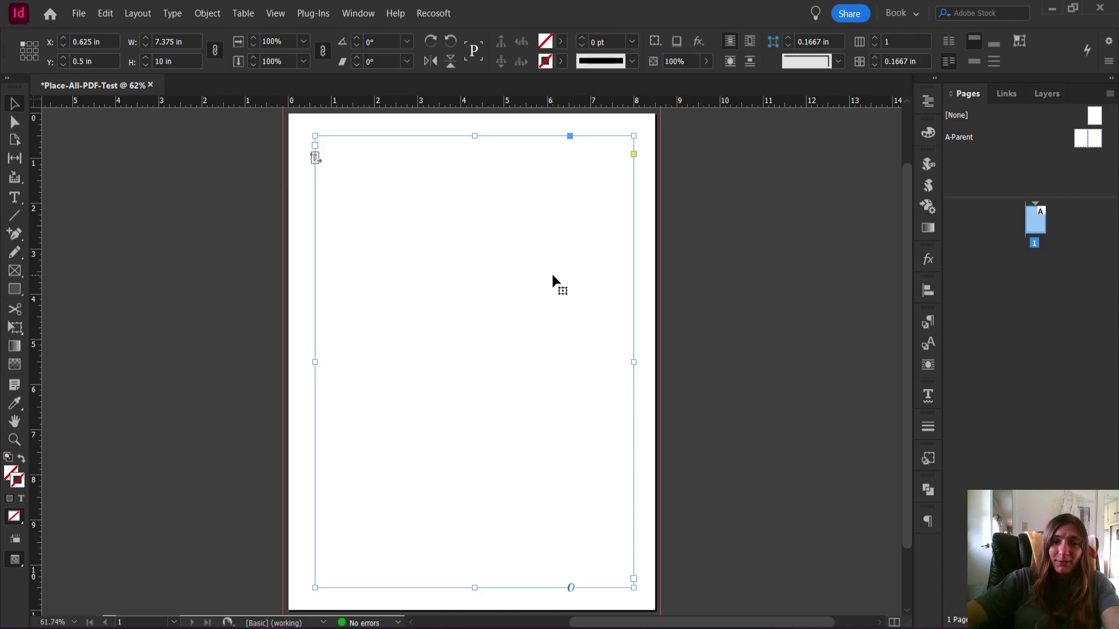
key("ctrl+d")
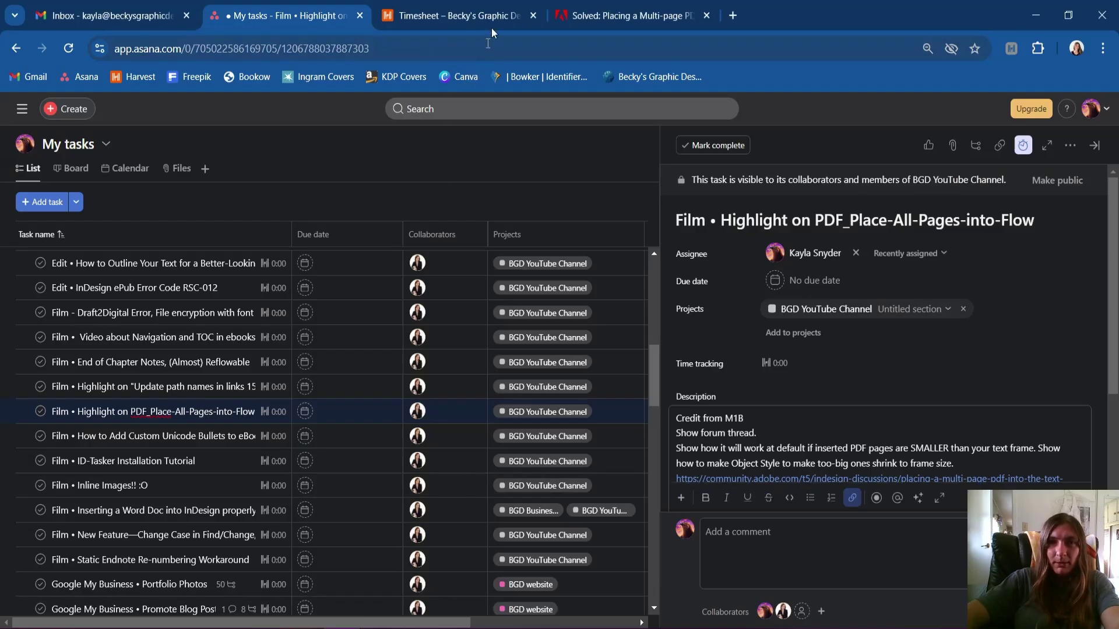
Step: Scroll through the forum answer's script for placing multi-page PDFs into a text flow
left_click(624, 16)
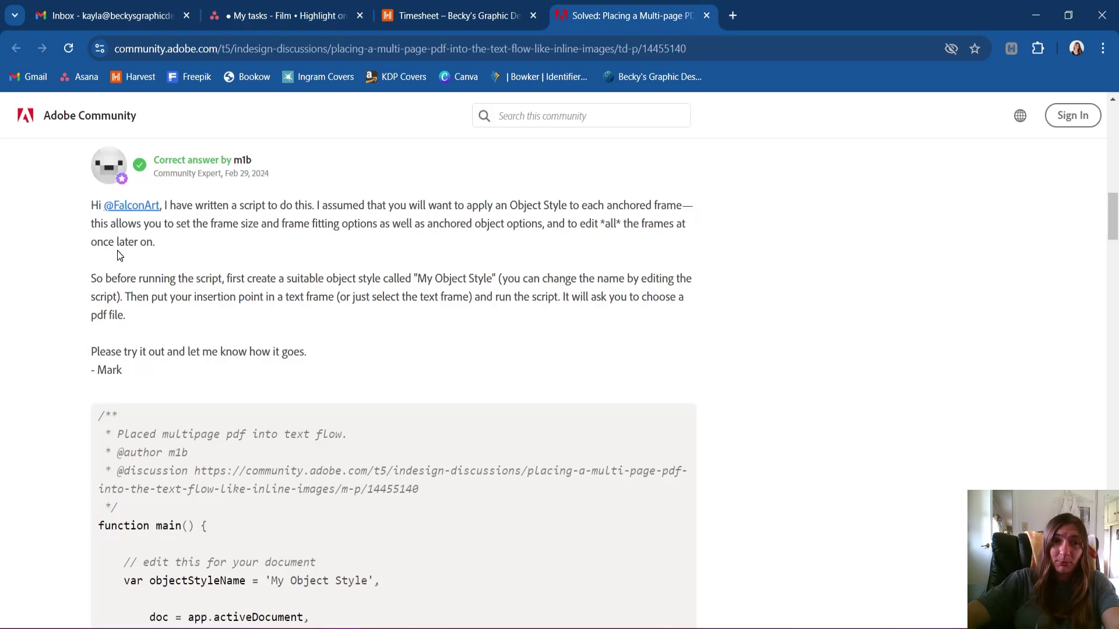
scroll(136, 252, "down", 9)
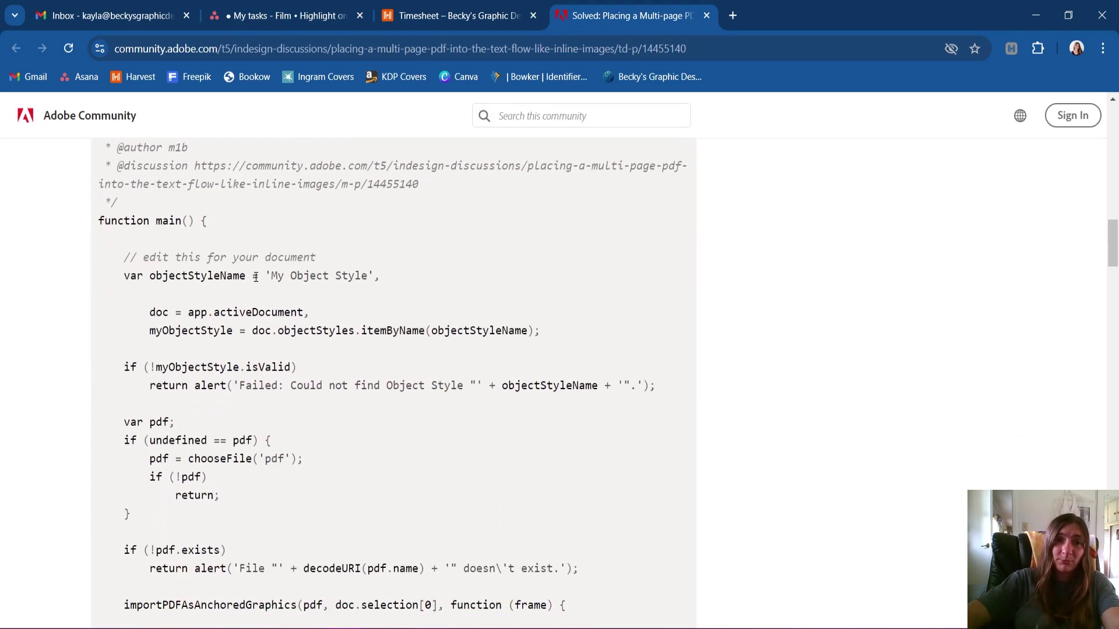
scroll(254, 266, "down", 15)
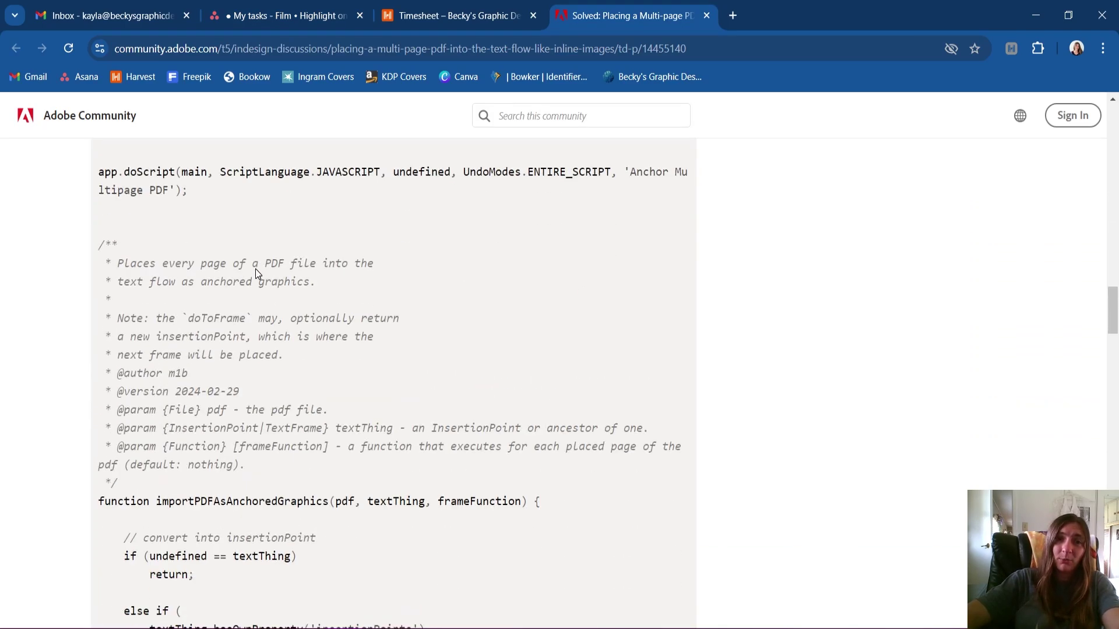
scroll(257, 280, "down", 4)
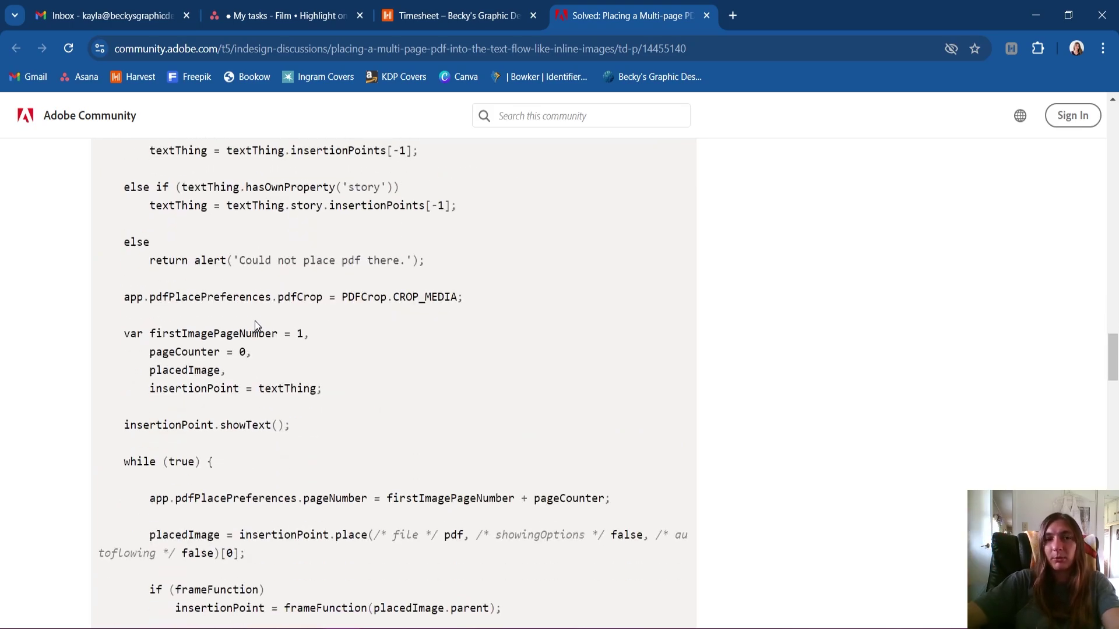
scroll(254, 321, "down", 9)
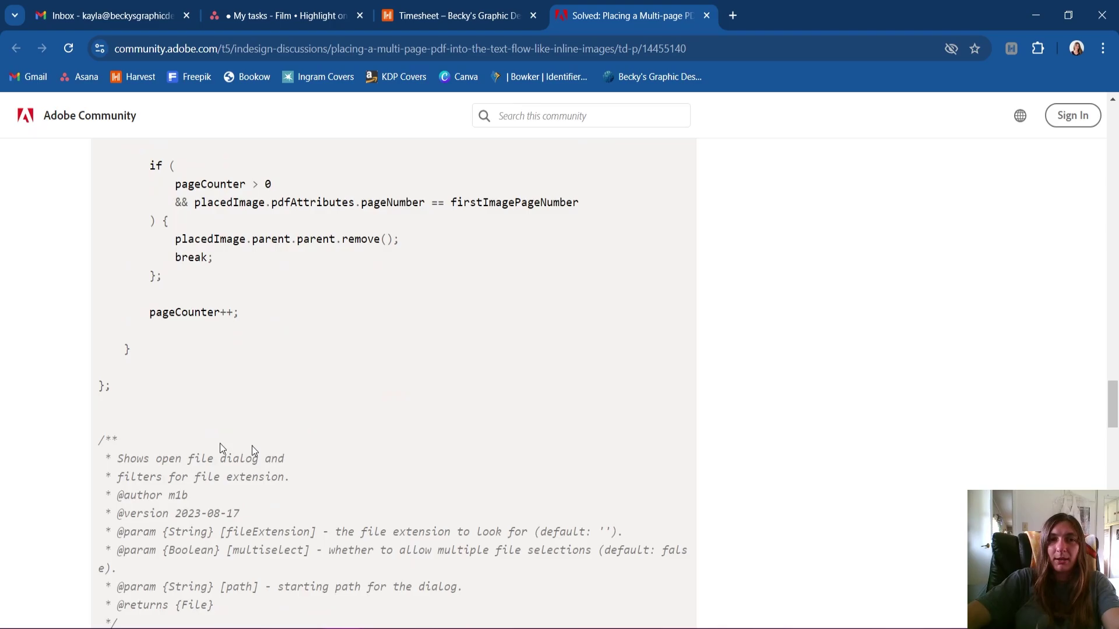
scroll(271, 407, "down", 5)
scroll(272, 406, "down", 9)
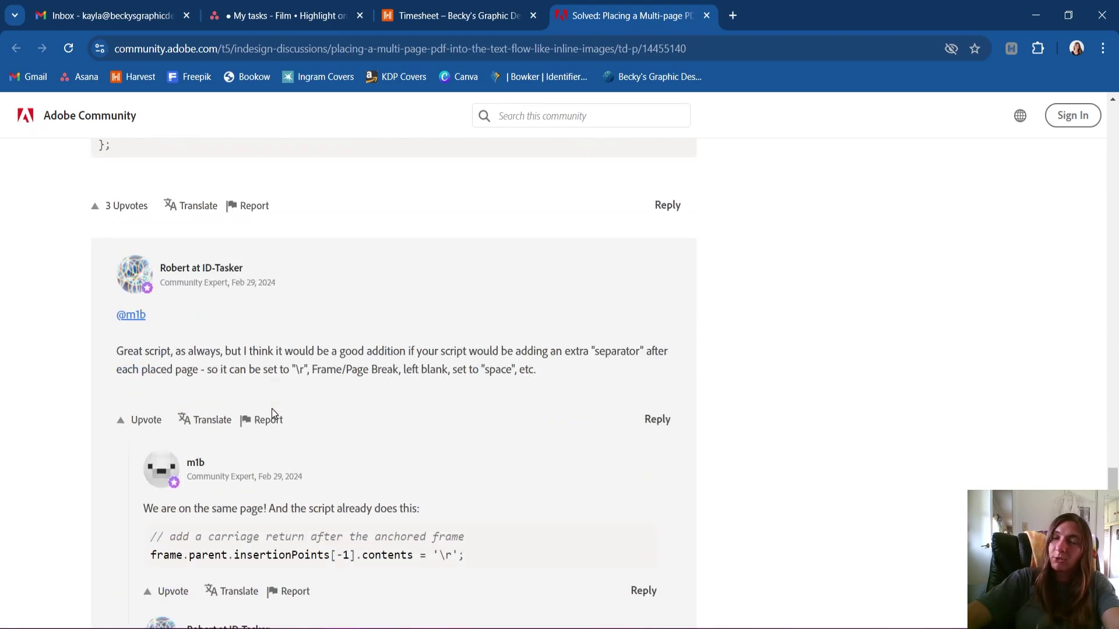
scroll(272, 413, "up", 6)
scroll(271, 410, "up", 20)
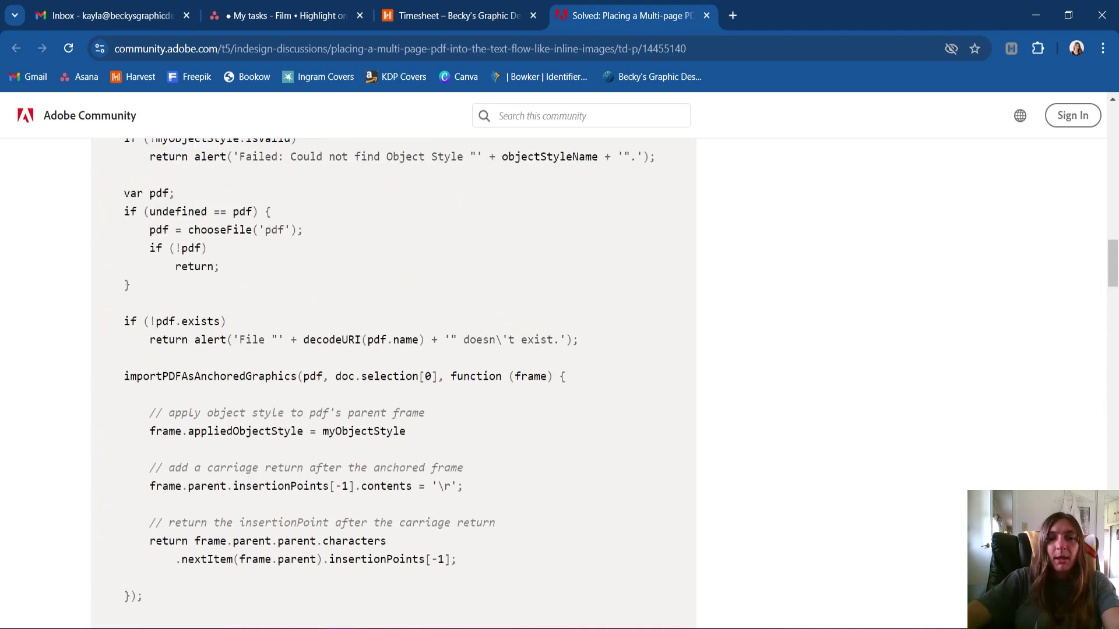
scroll(411, 489, "up", 4)
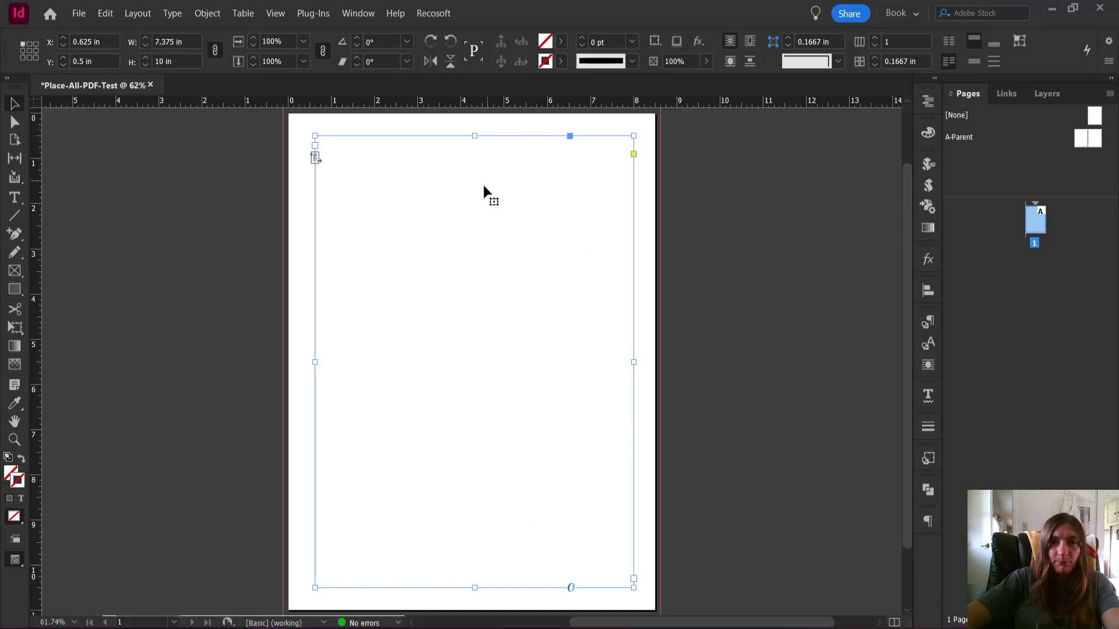
Step: Run PDF_Place-All-Pages from the empty frame and dismiss the missing 'PDF-Page' object style alert
key("t")
left_click(484, 184)
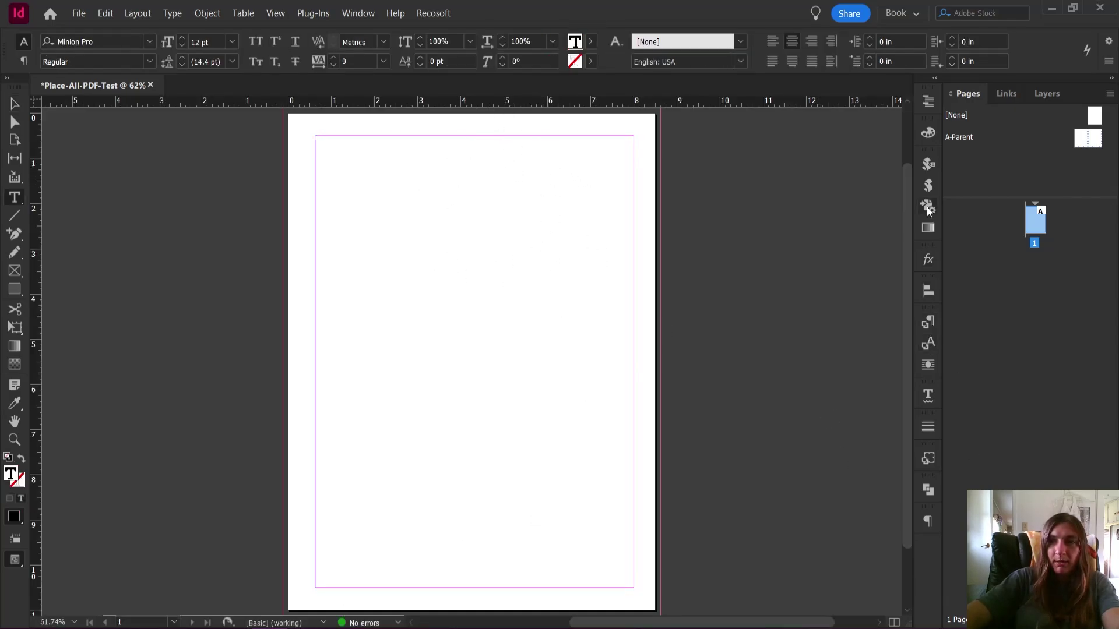
left_click(926, 186)
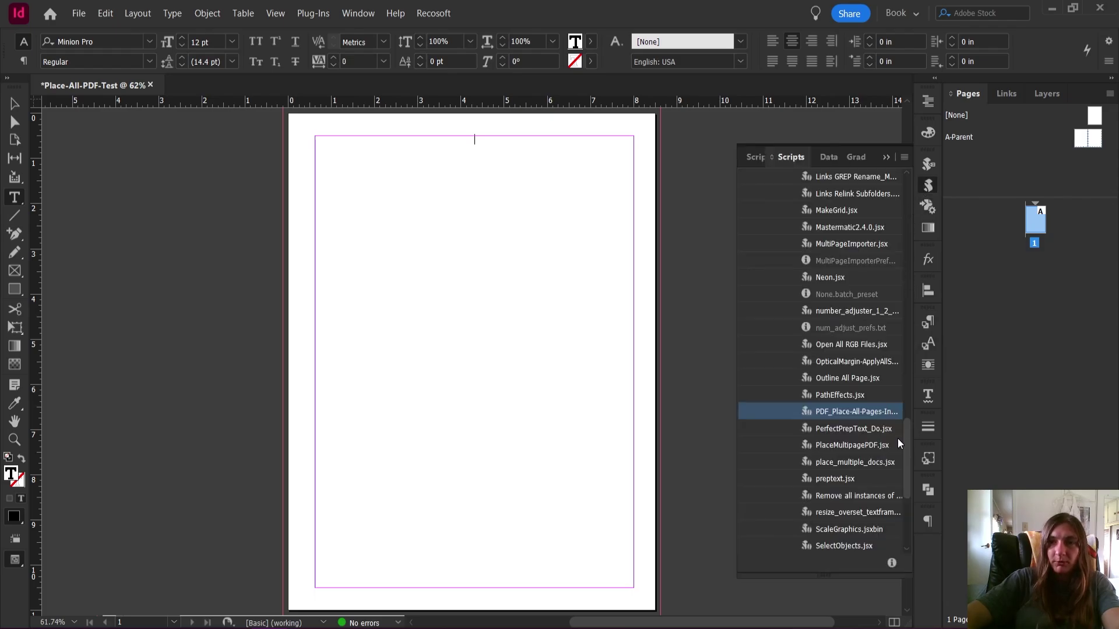
double_click(875, 414)
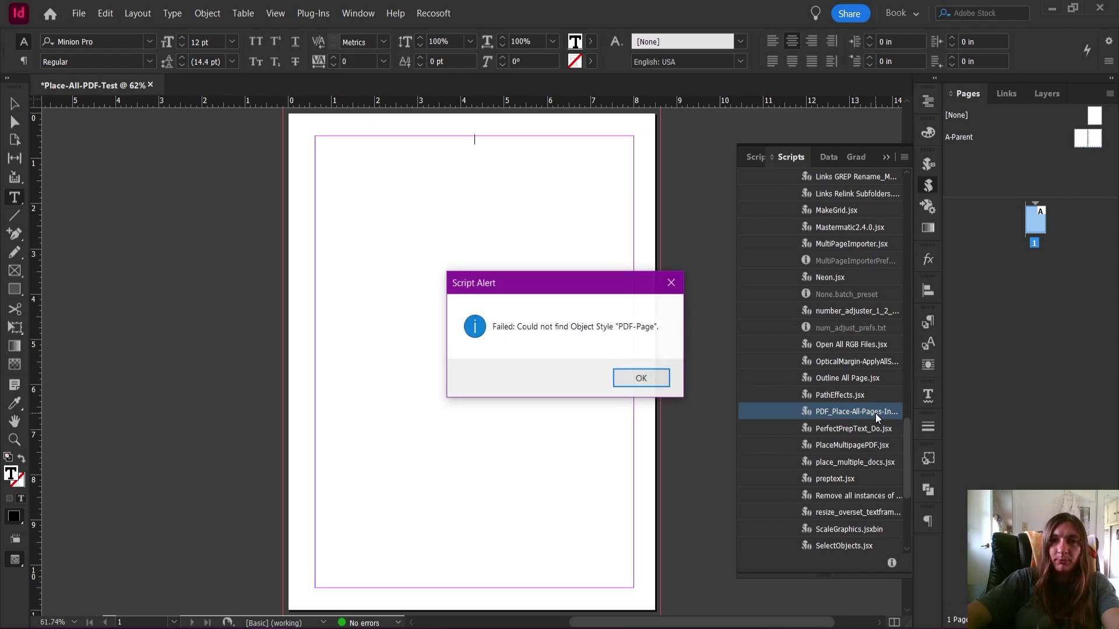
key("Return")
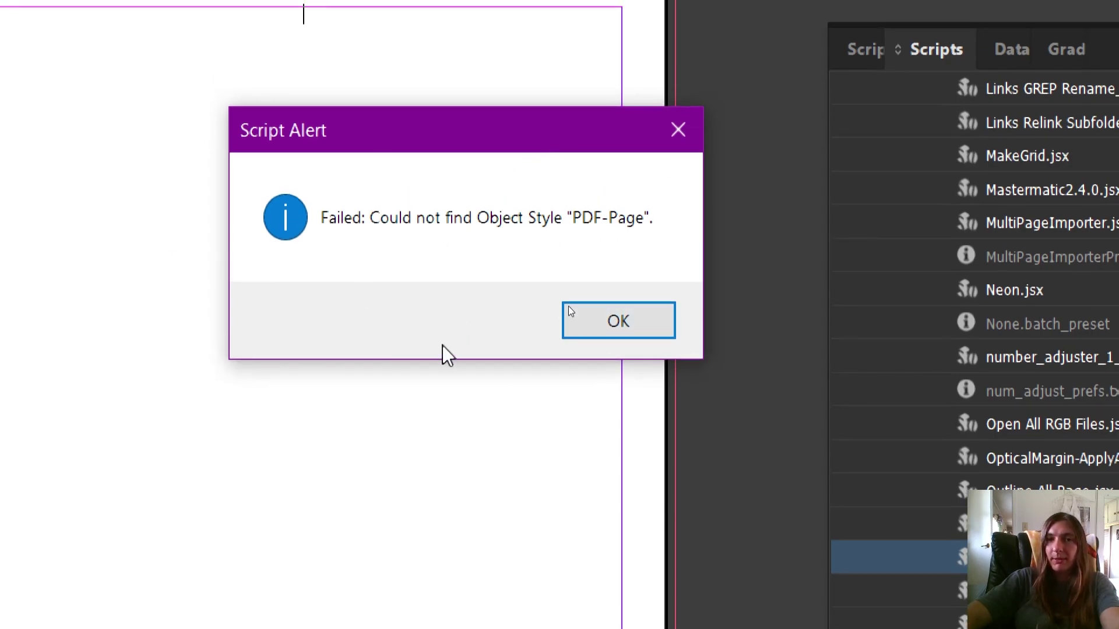
left_click(586, 317)
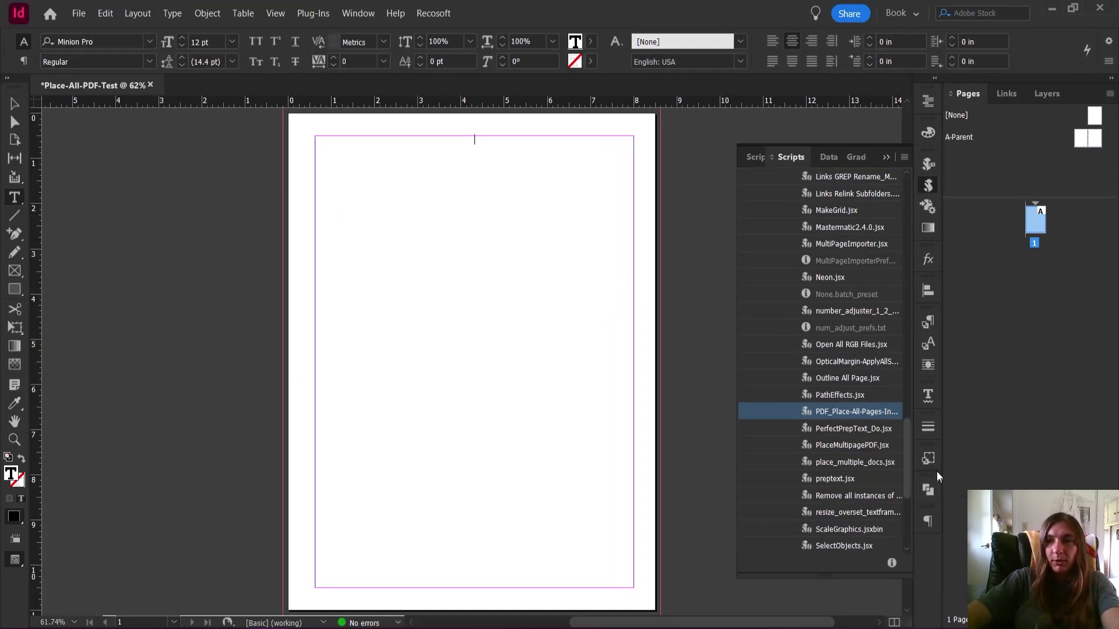
Step: Create an object style named PDF-Page with Size and Position Options enabled
left_click(929, 461)
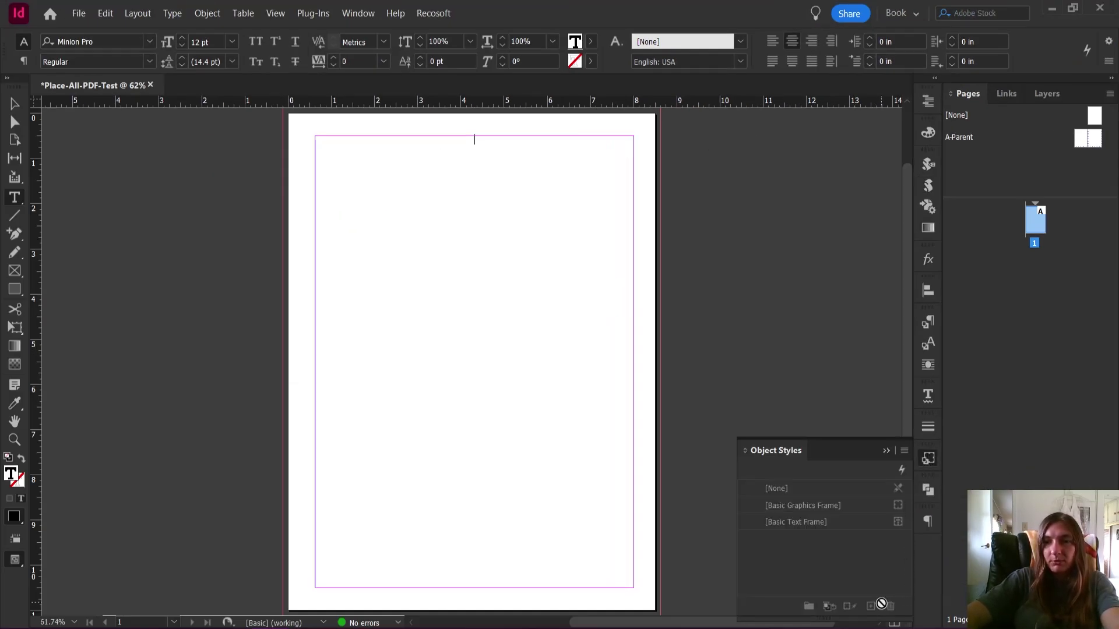
key("Escape")
left_click(647, 257)
left_click(871, 606)
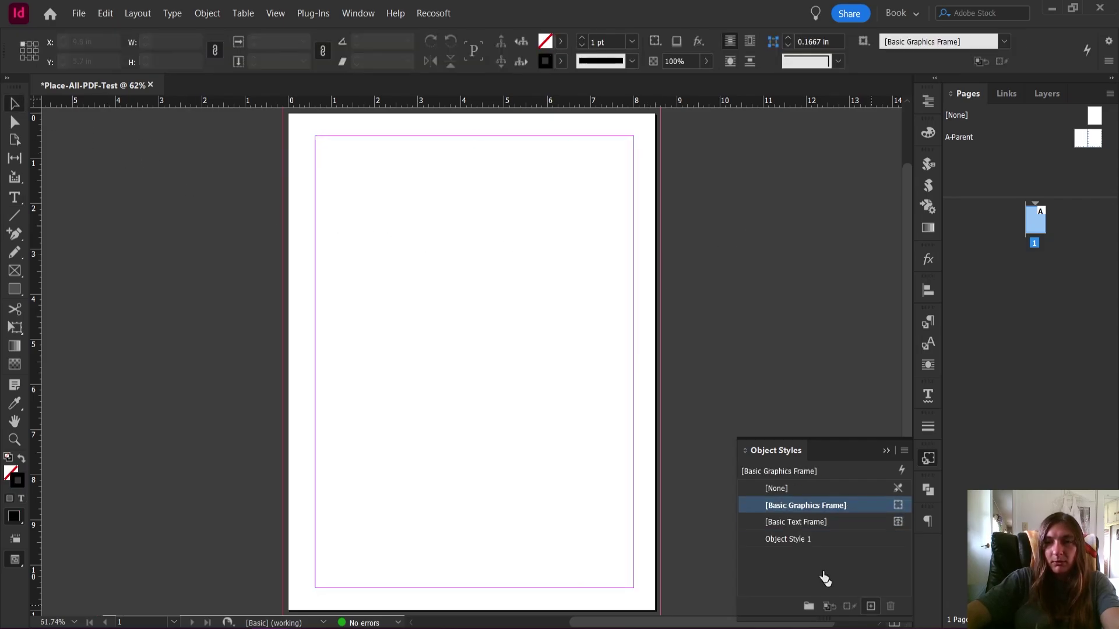
double_click(870, 608)
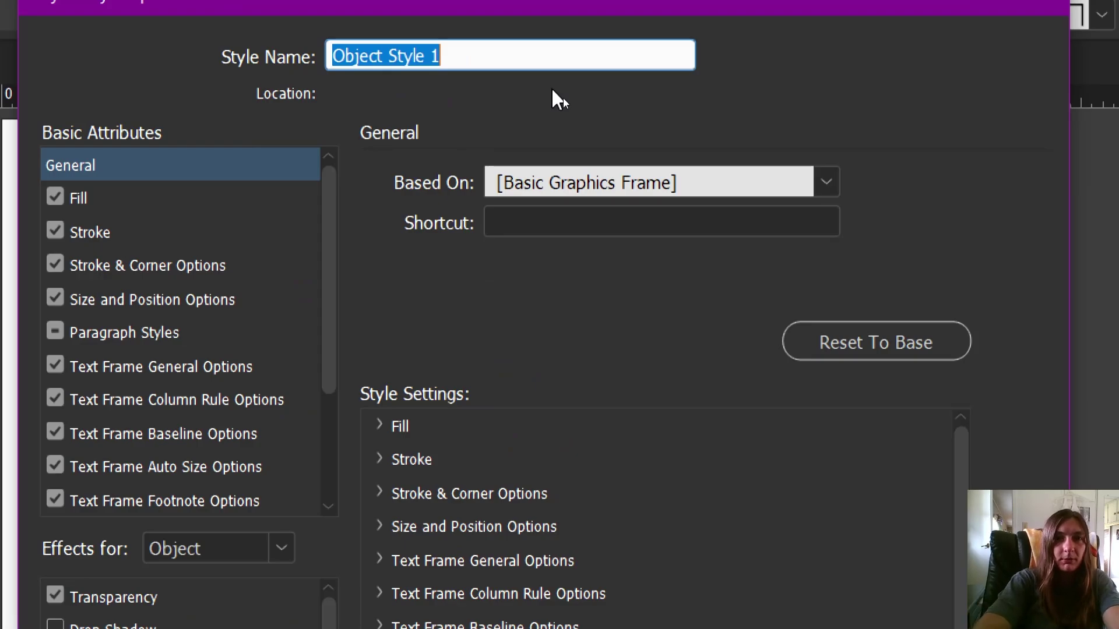
type("PDF")
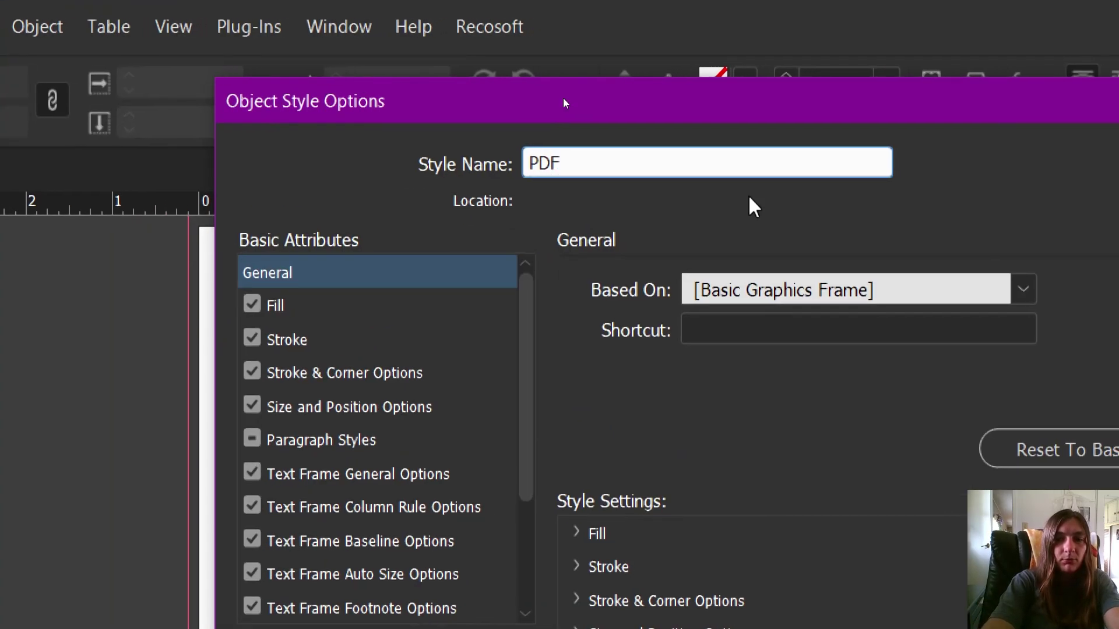
type("-Page")
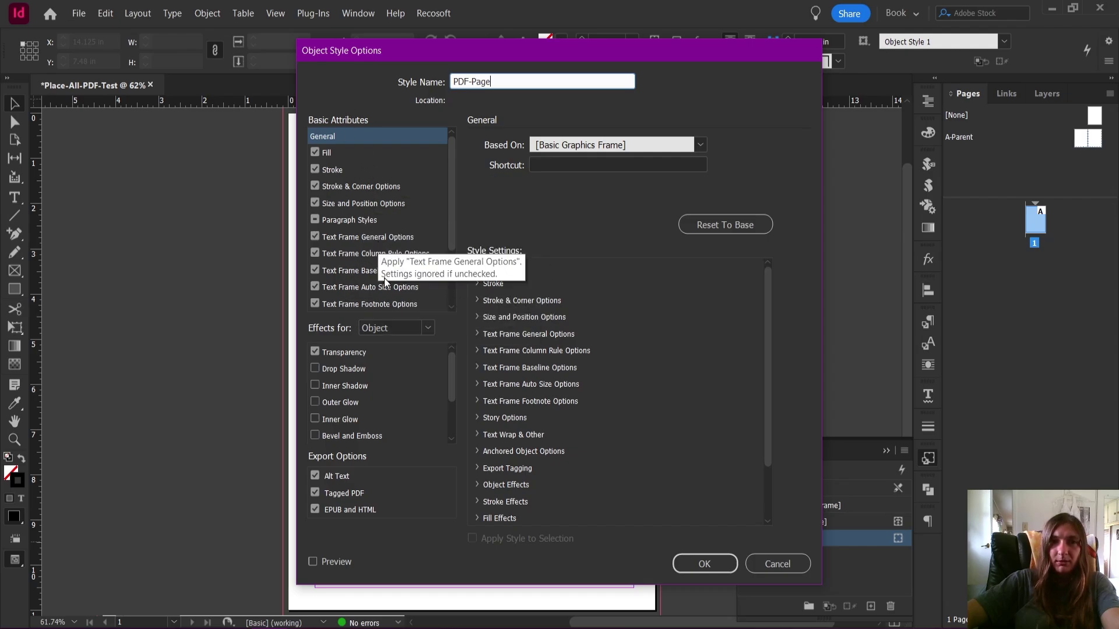
left_click(376, 203)
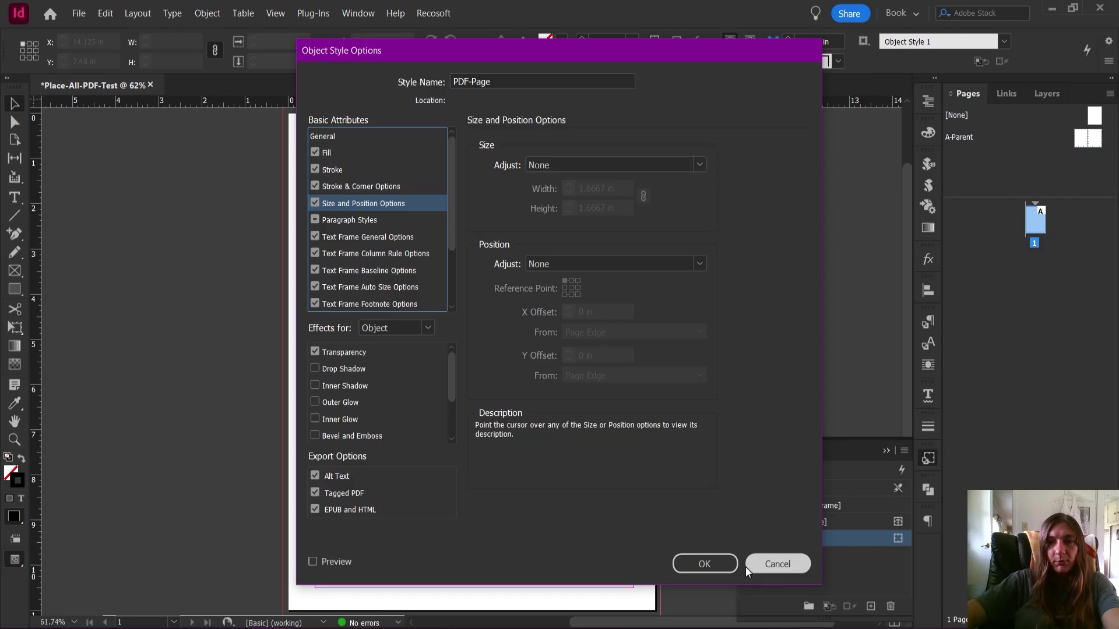
left_click(728, 565)
key("t")
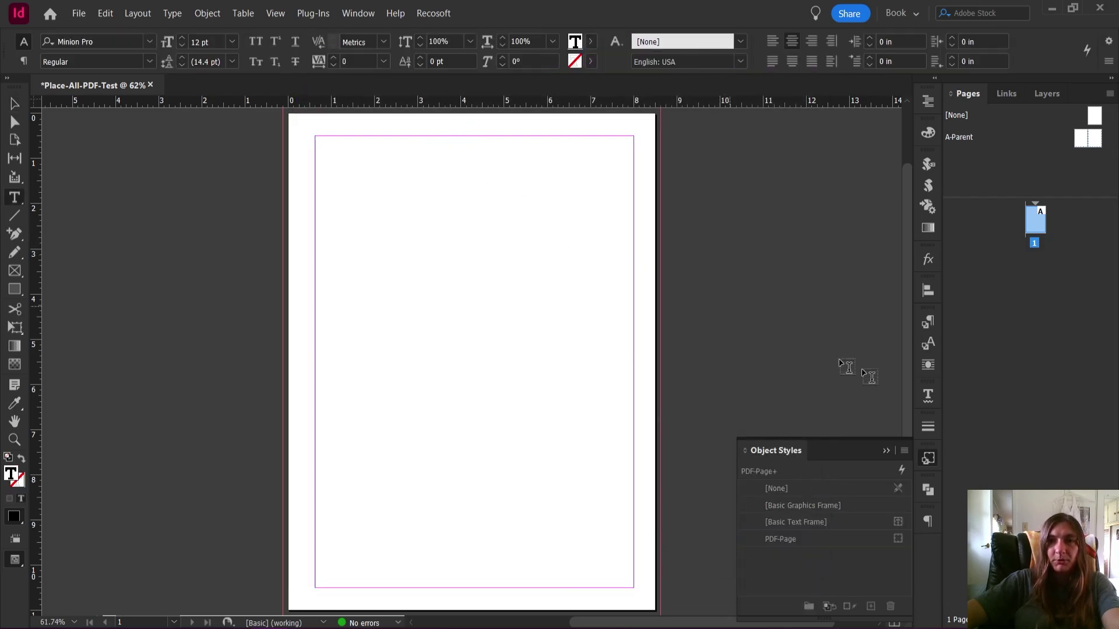
Step: Run PDF_Place-All-Pages on the 2018C_AD460 Smart Fridge PDF, expanding the document to four pages
left_click(928, 186)
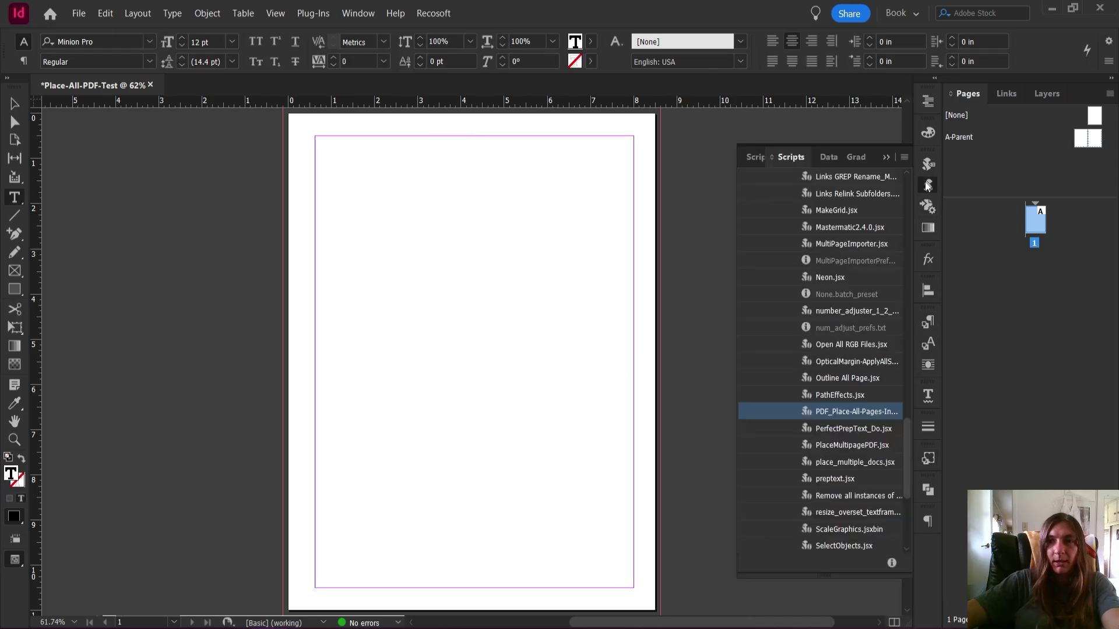
double_click(841, 411)
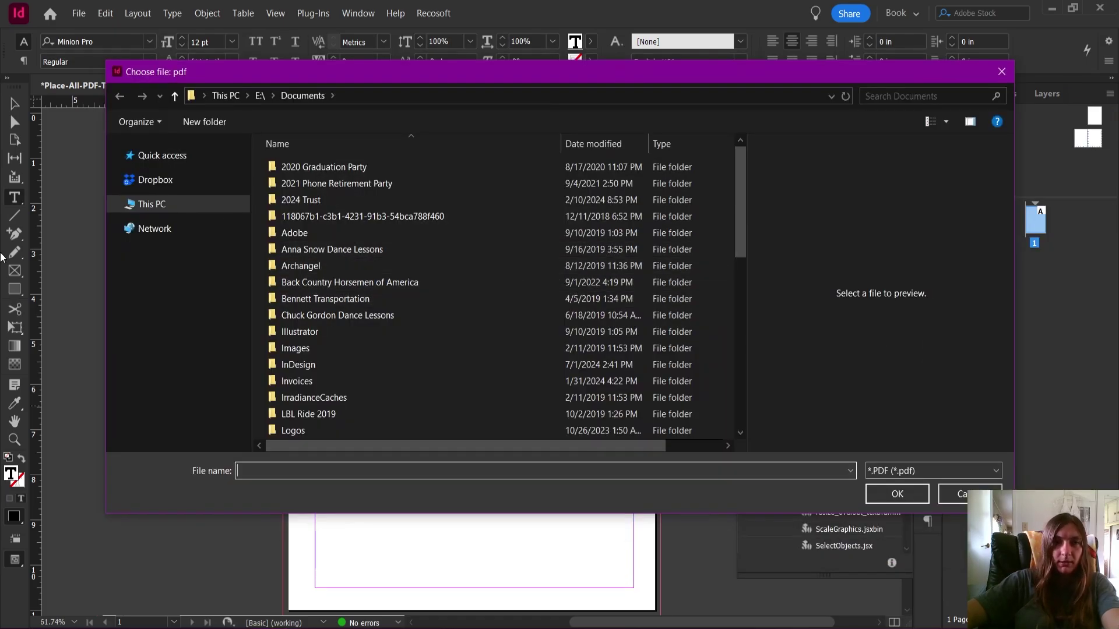
scroll(393, 165, "down", 5)
scroll(403, 218, "down", 2)
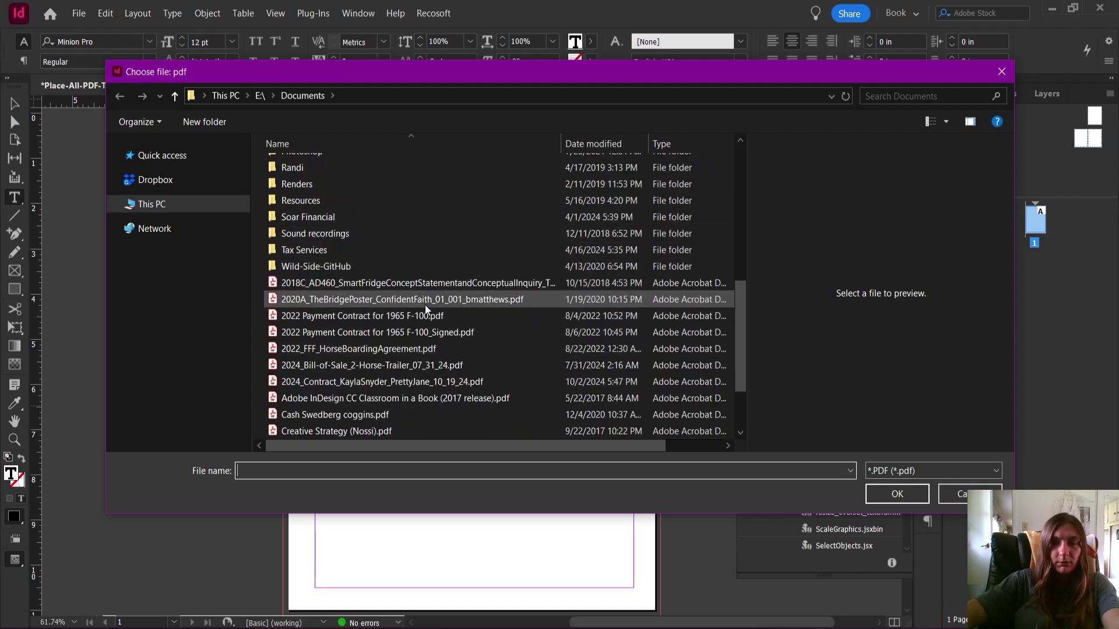
left_click(400, 283)
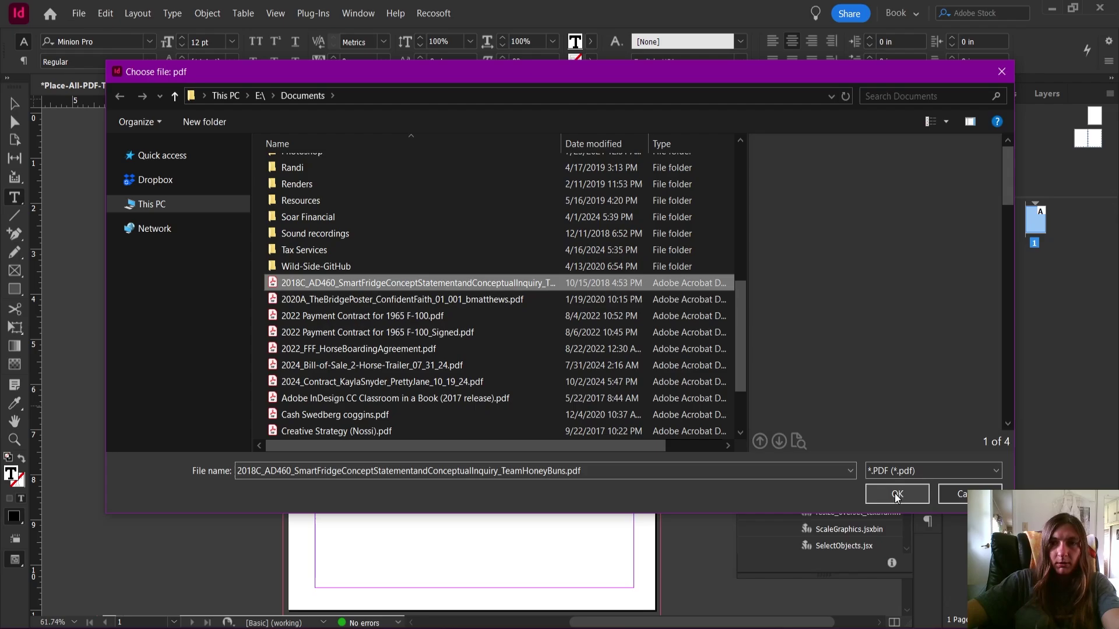
left_click(895, 493)
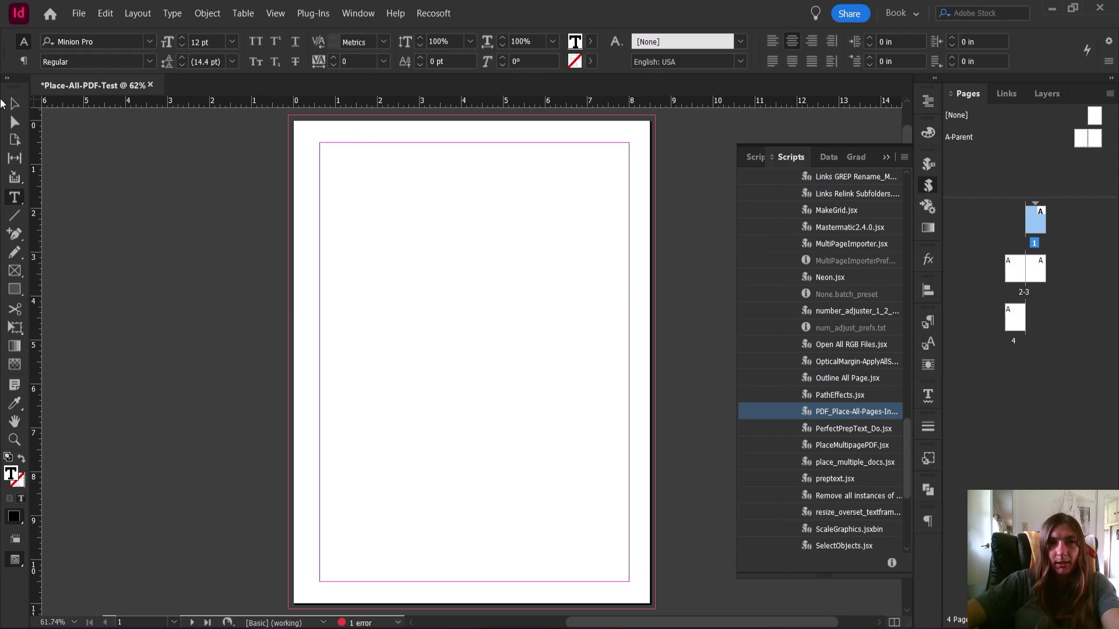
Step: Drag page 1's text frame larger so the placed Concept Statement page shows, then select it
left_click(14, 104)
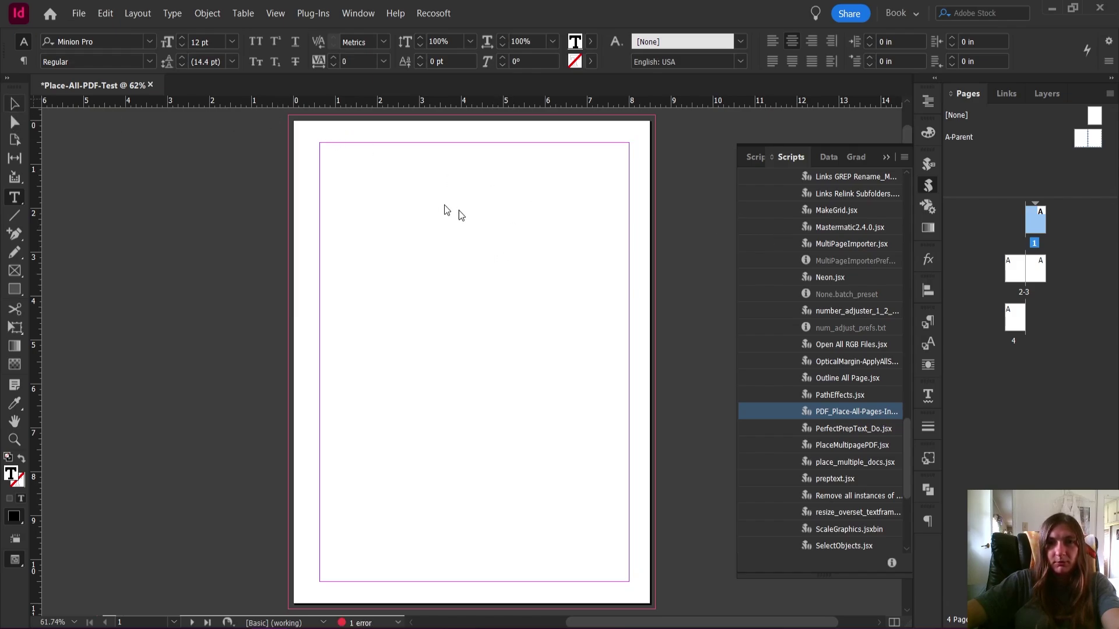
scroll(488, 273, "down", 10)
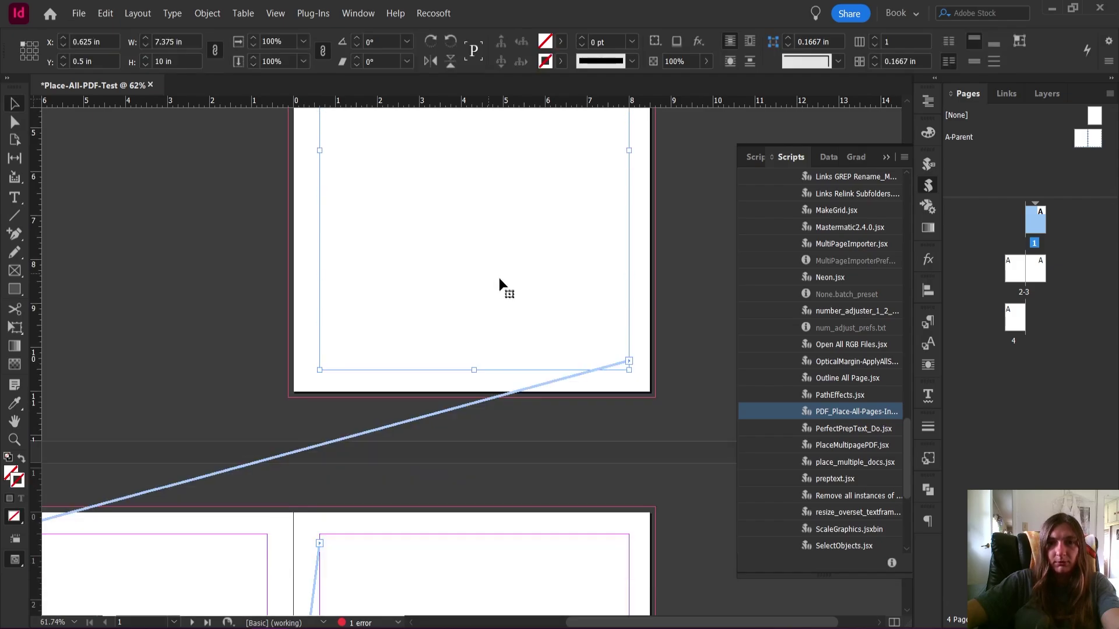
scroll(455, 429, "up", 10)
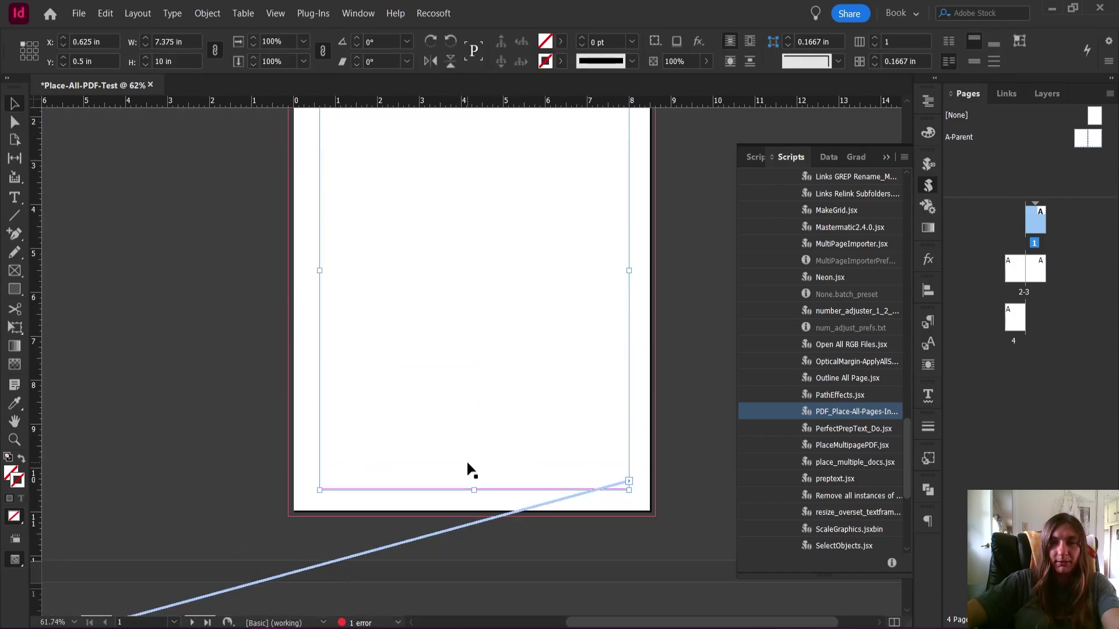
key("ctrl+minus")
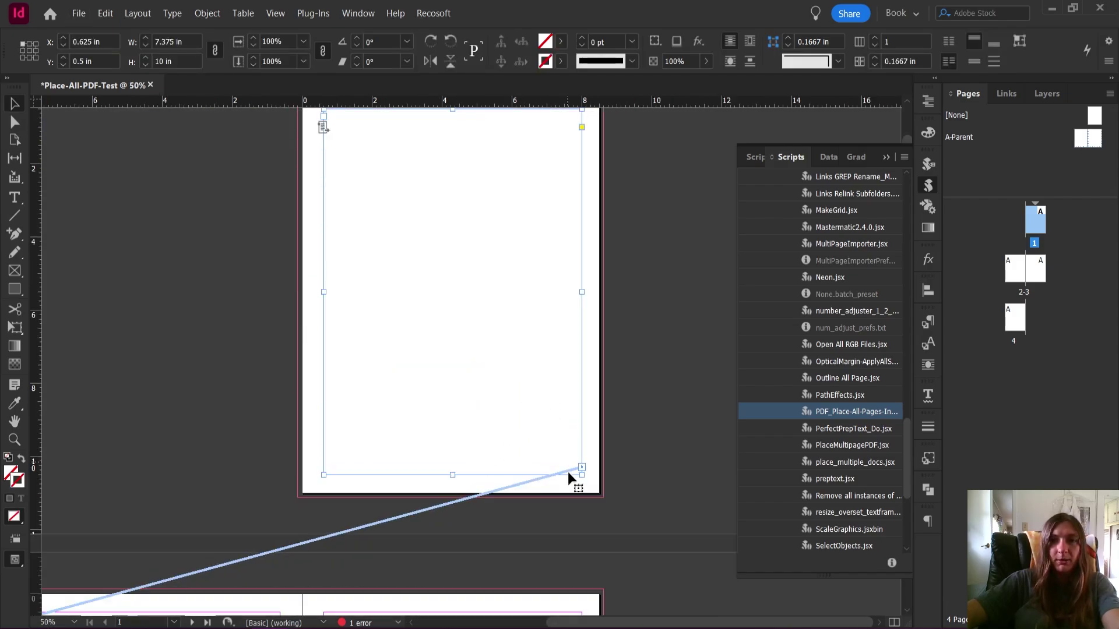
left_click_drag(582, 469, 648, 562)
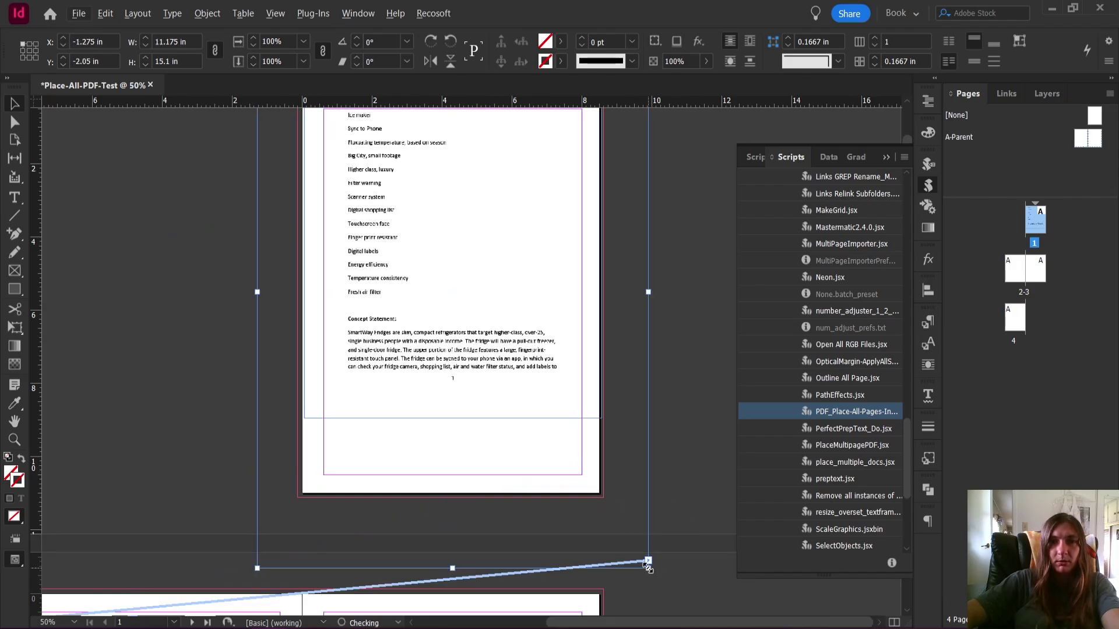
scroll(581, 412, "up", 3)
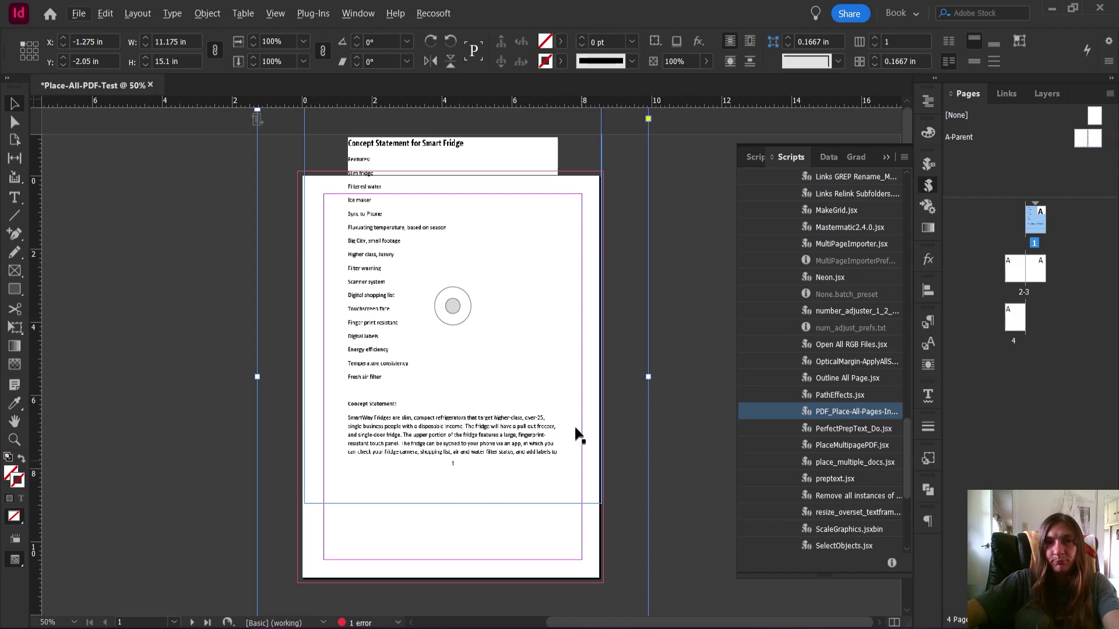
left_click(680, 341)
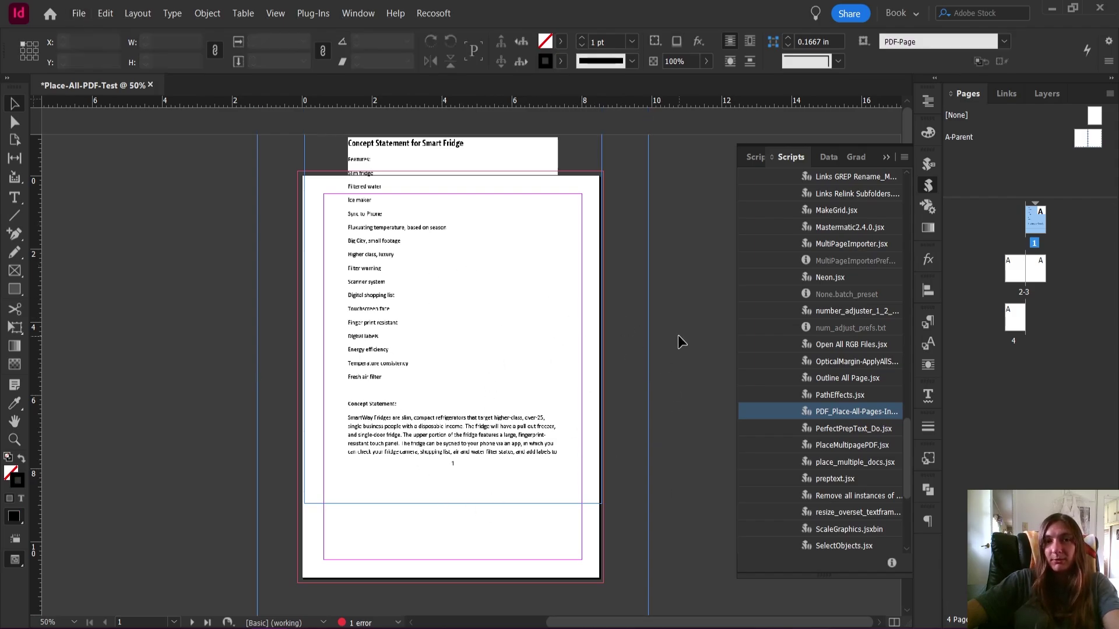
scroll(411, 436, "up", 1)
left_click(414, 395)
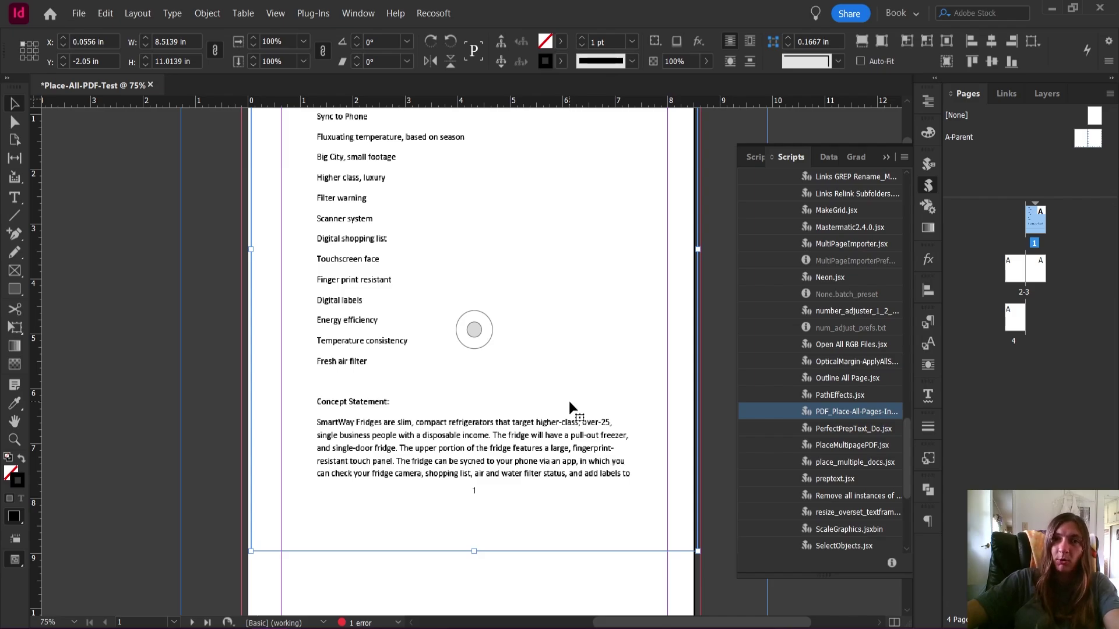
scroll(570, 403, "down", 3)
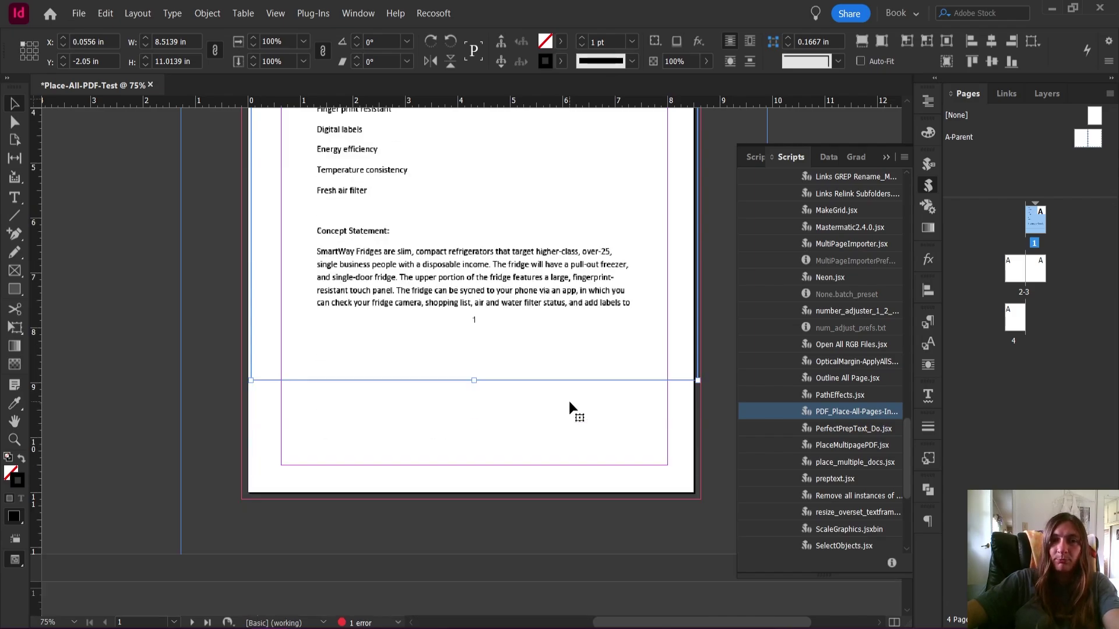
scroll(219, 436, "down", 5)
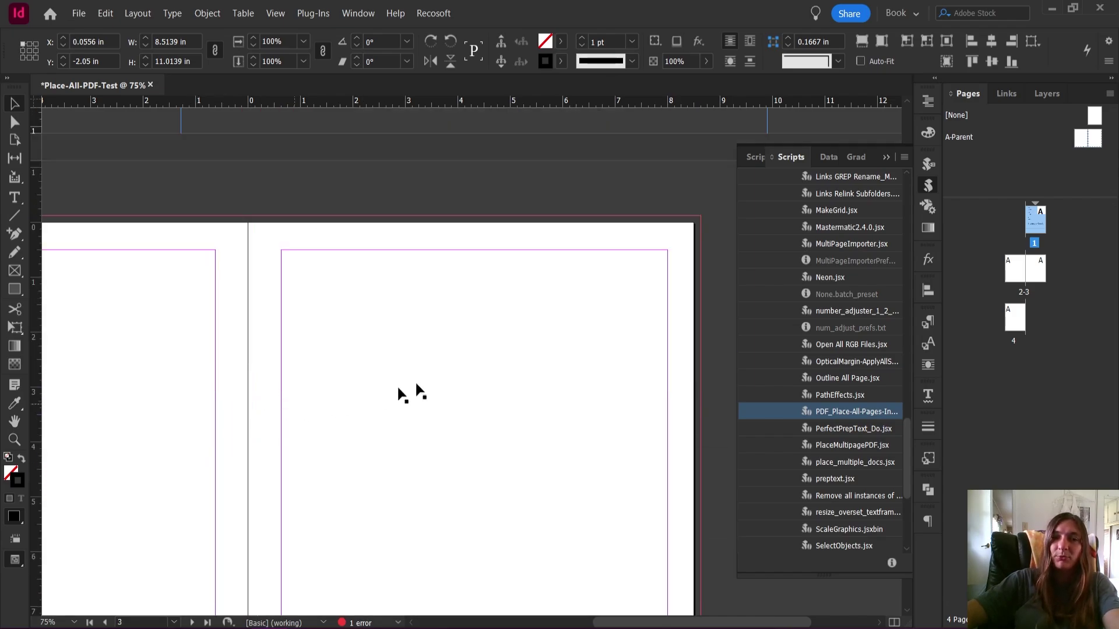
Step: Set the threaded text frame on page 3 to 7.375 in wide
left_click(430, 378)
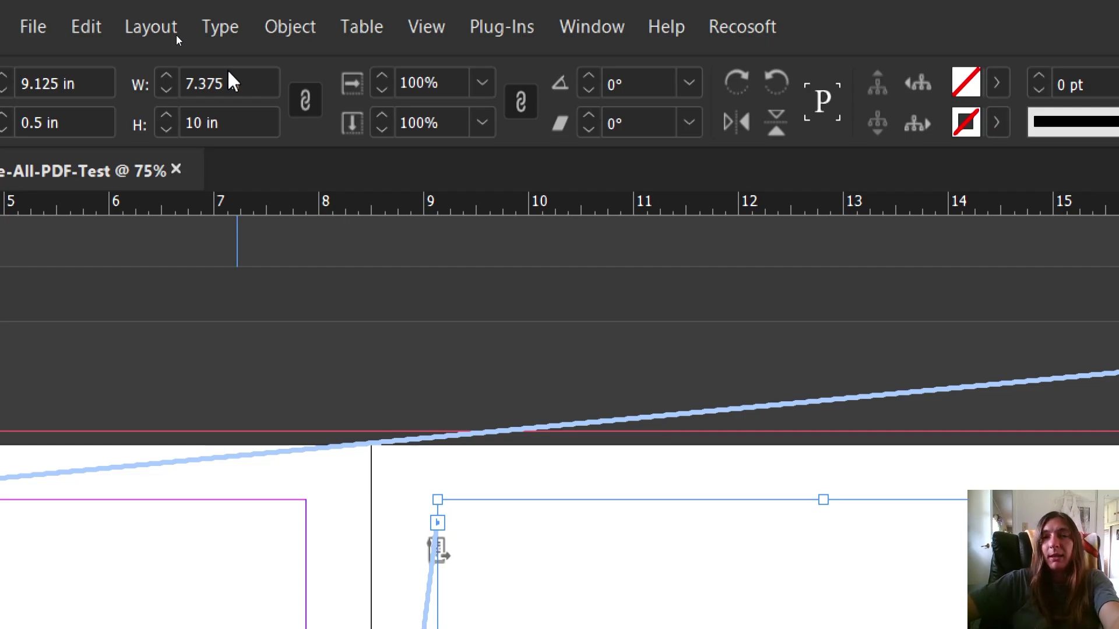
key("Return")
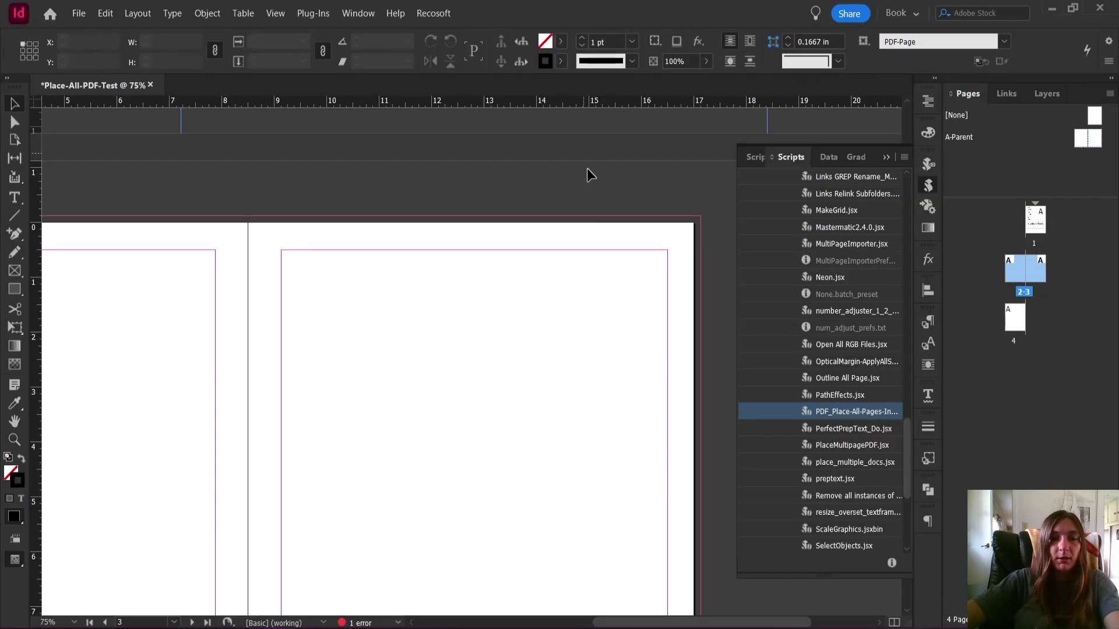
Step: In the PDF-Page object style, set the frame size to 7 wide by 10 tall, position None
key("ctrl+0")
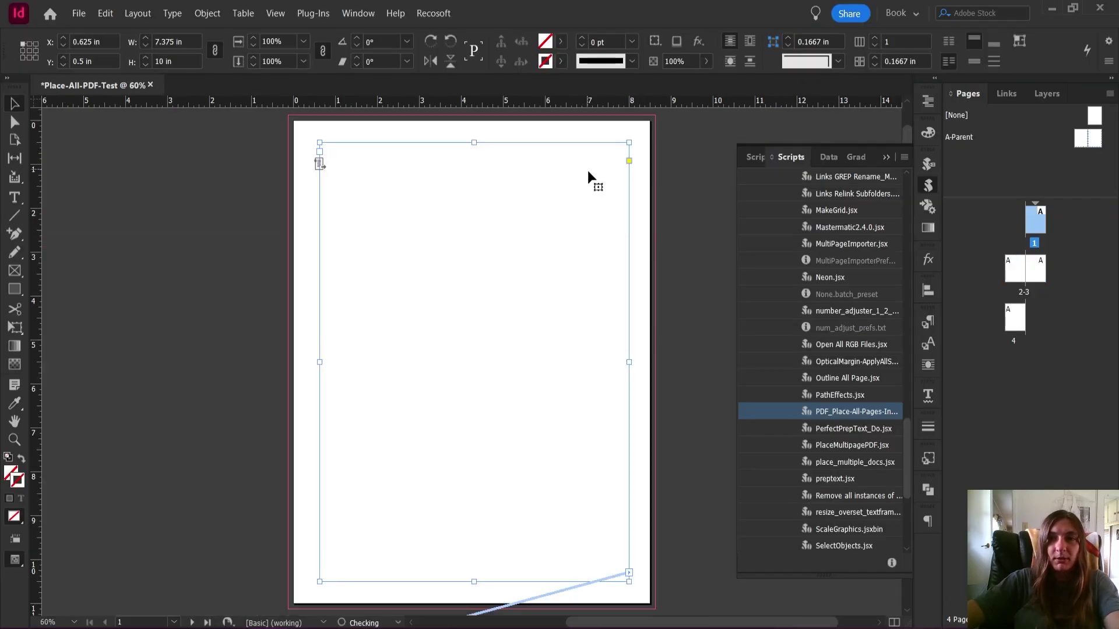
left_click(929, 459)
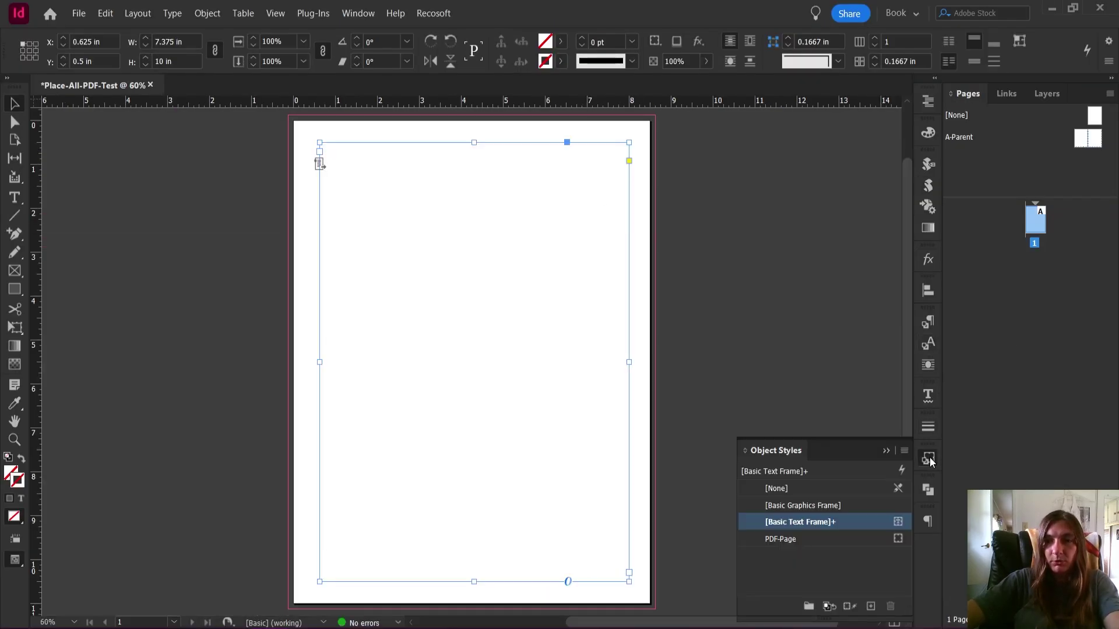
double_click(789, 539)
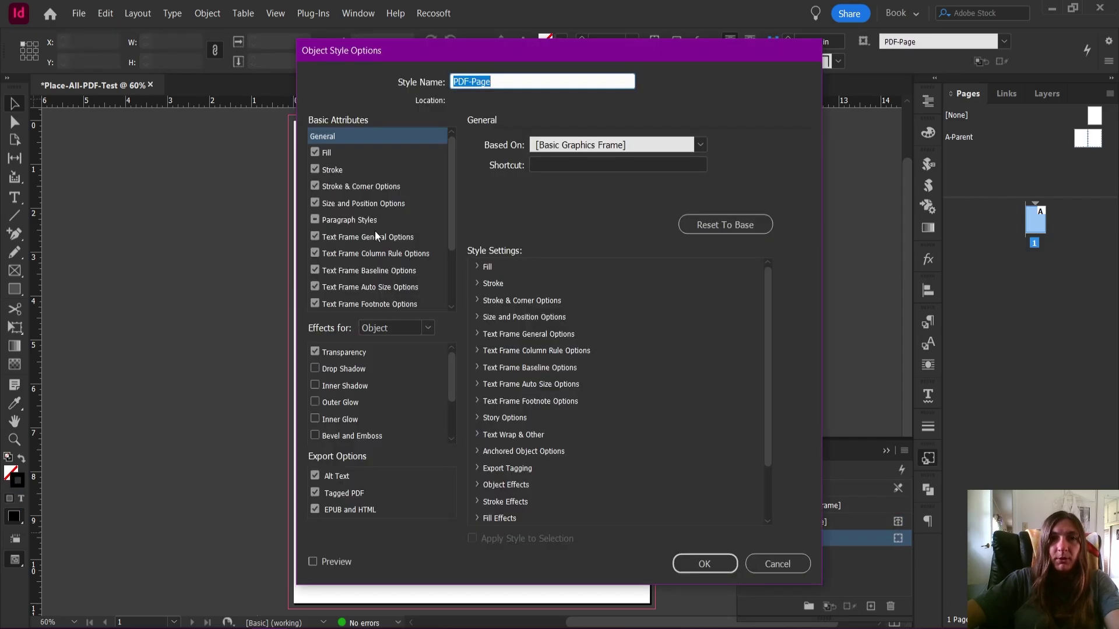
left_click(365, 204)
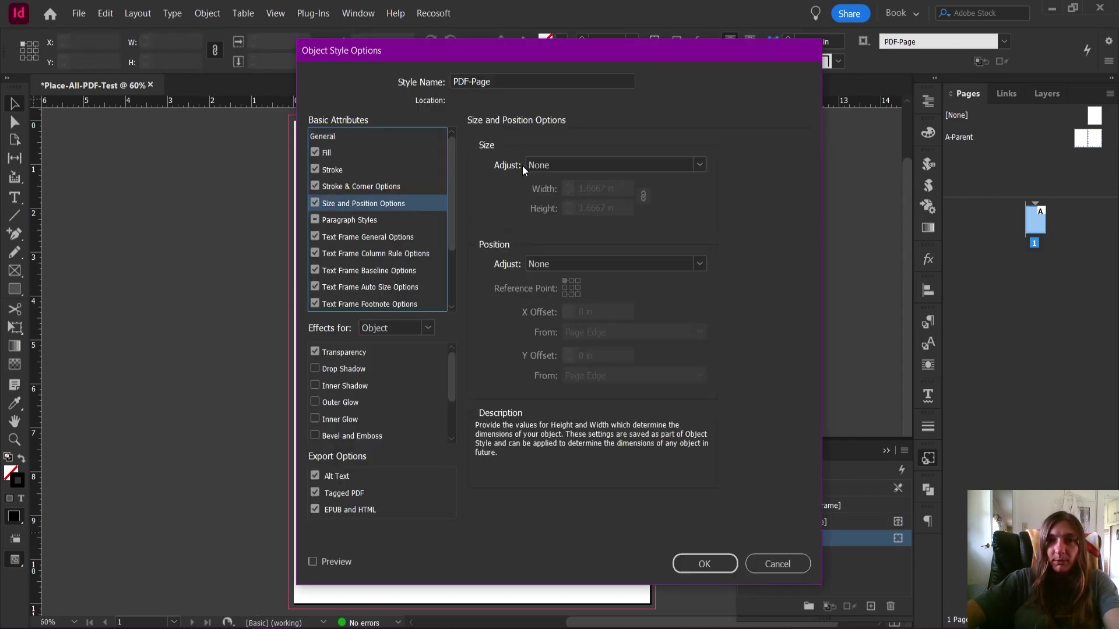
left_click(553, 167)
left_click(579, 230)
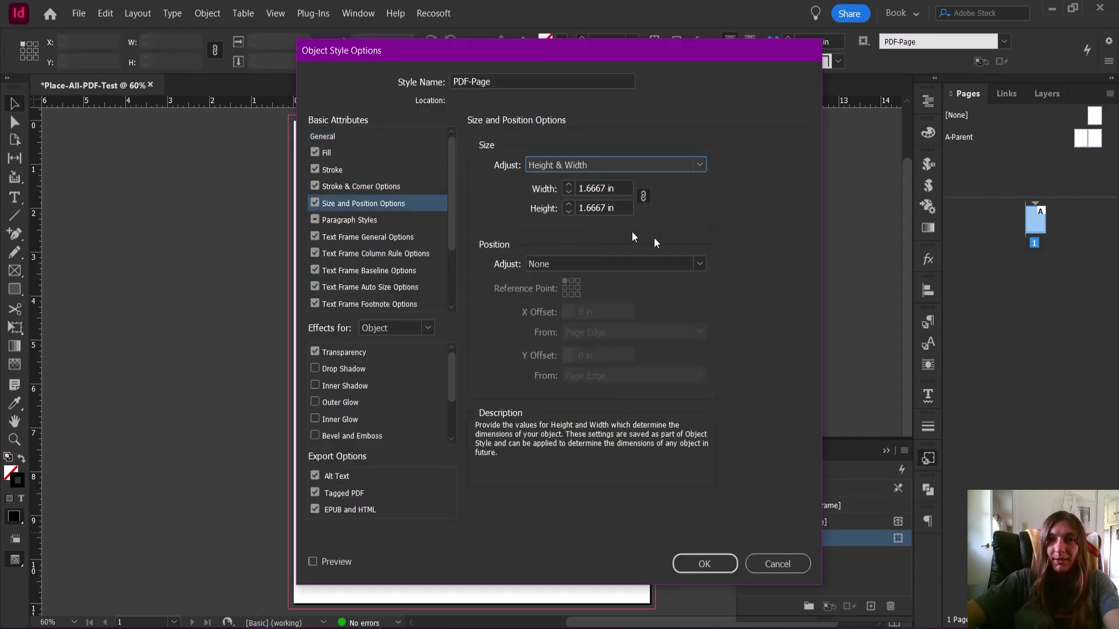
left_click(620, 186)
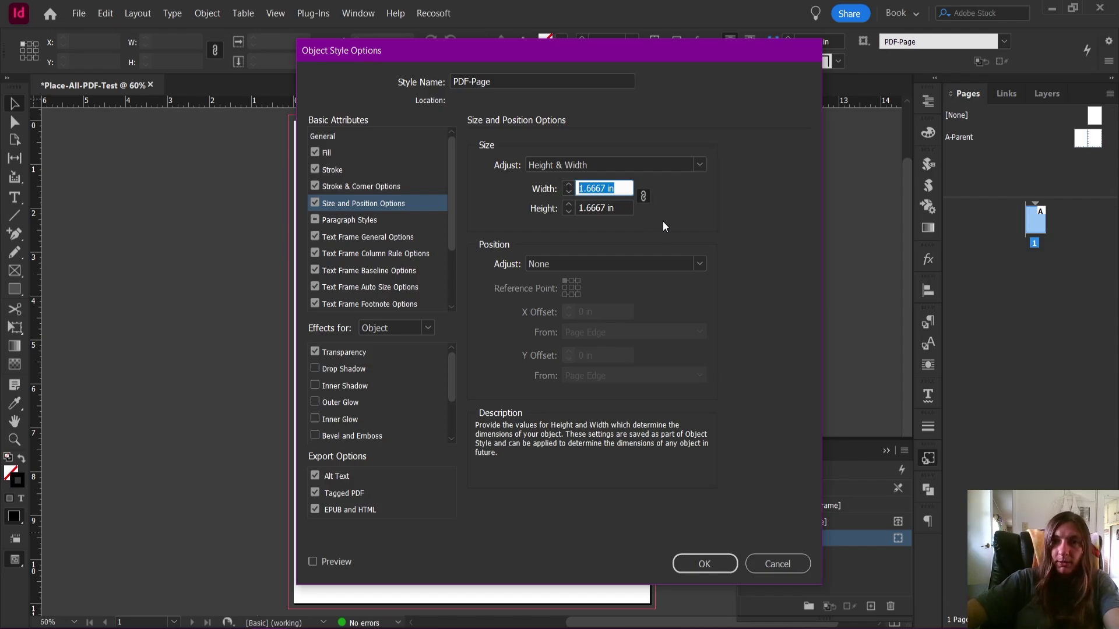
left_click(642, 196)
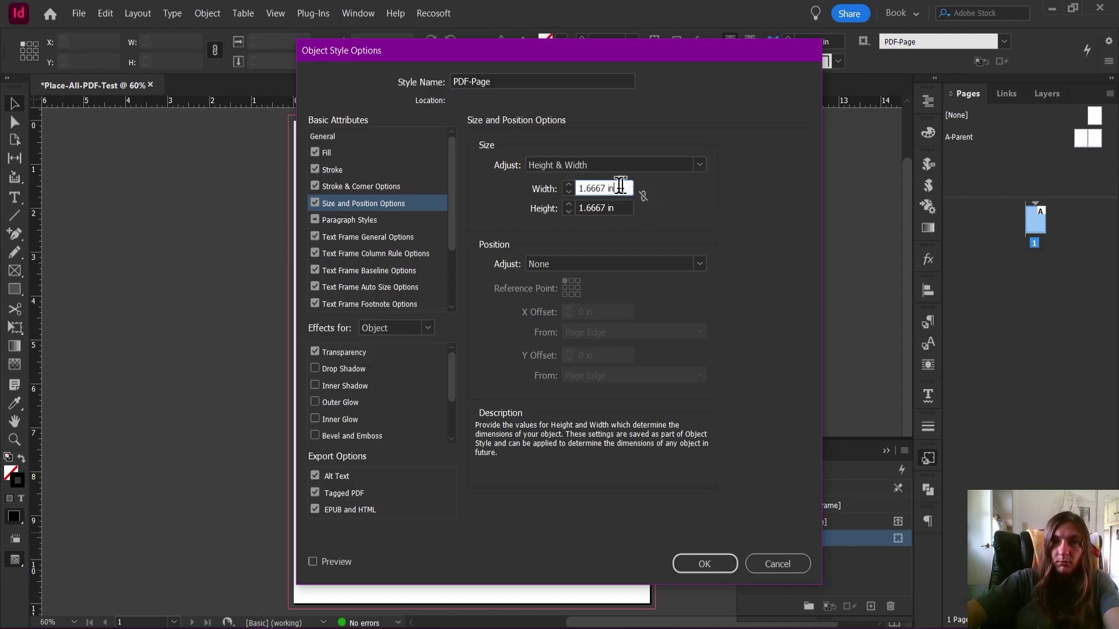
type("7")
key("Tab")
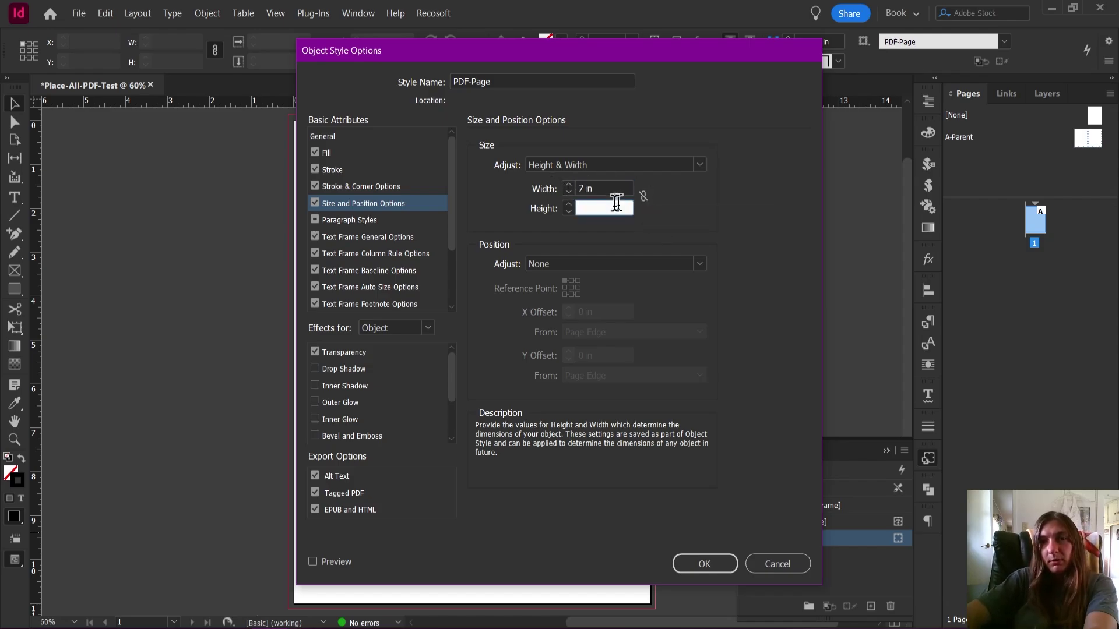
type("10")
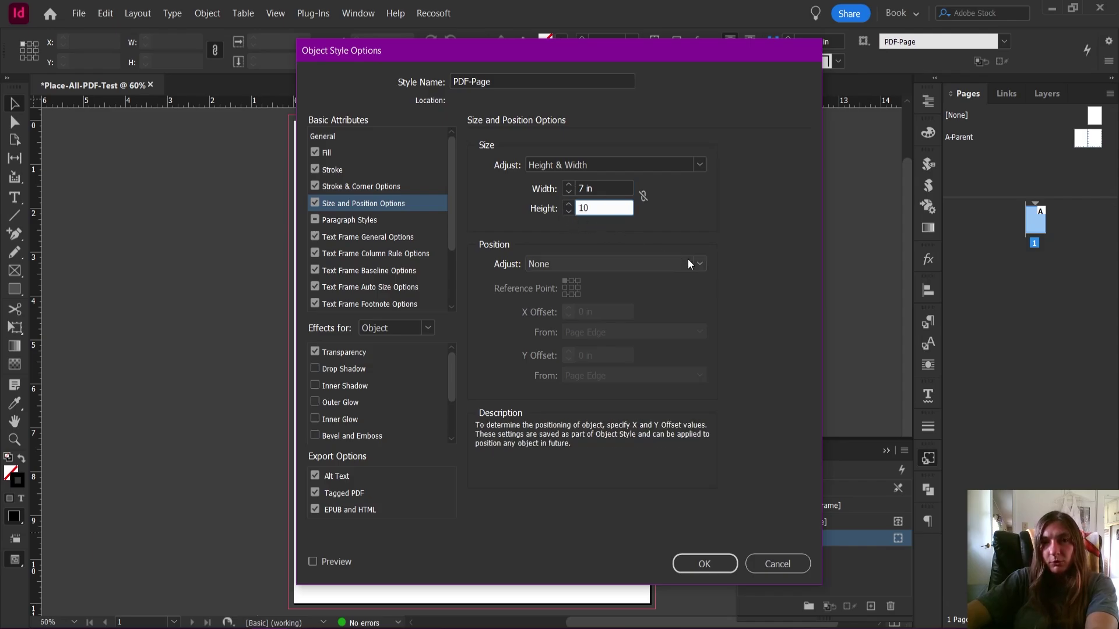
left_click(677, 266)
left_click(677, 267)
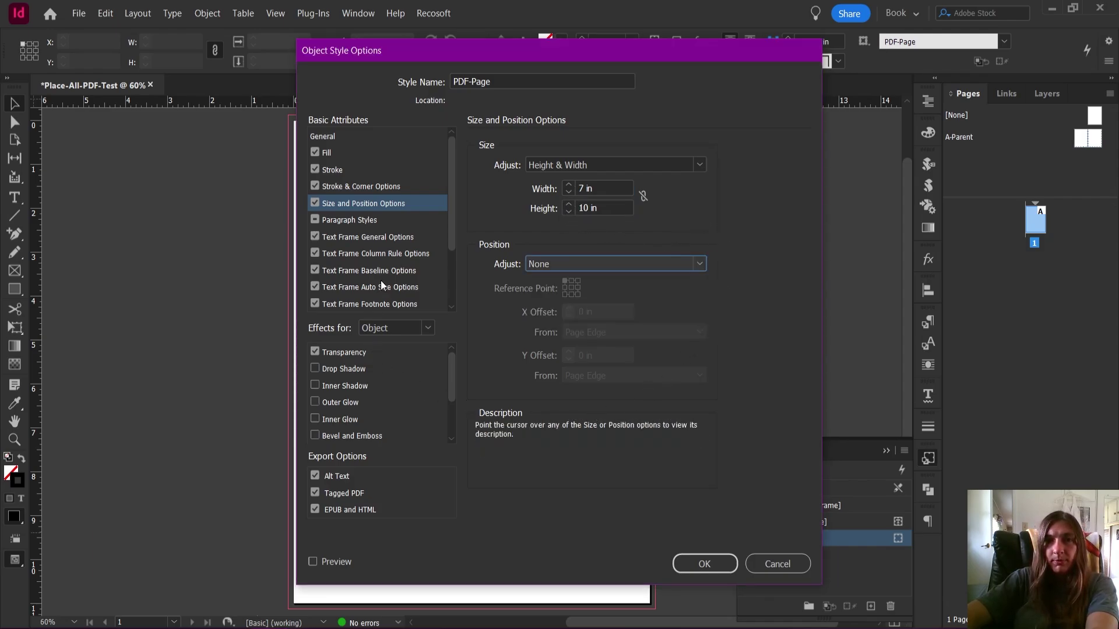
Step: Make content fit the frame proportionally and anchor the object above the line
scroll(385, 267, "down", 2)
scroll(386, 267, "down", 3)
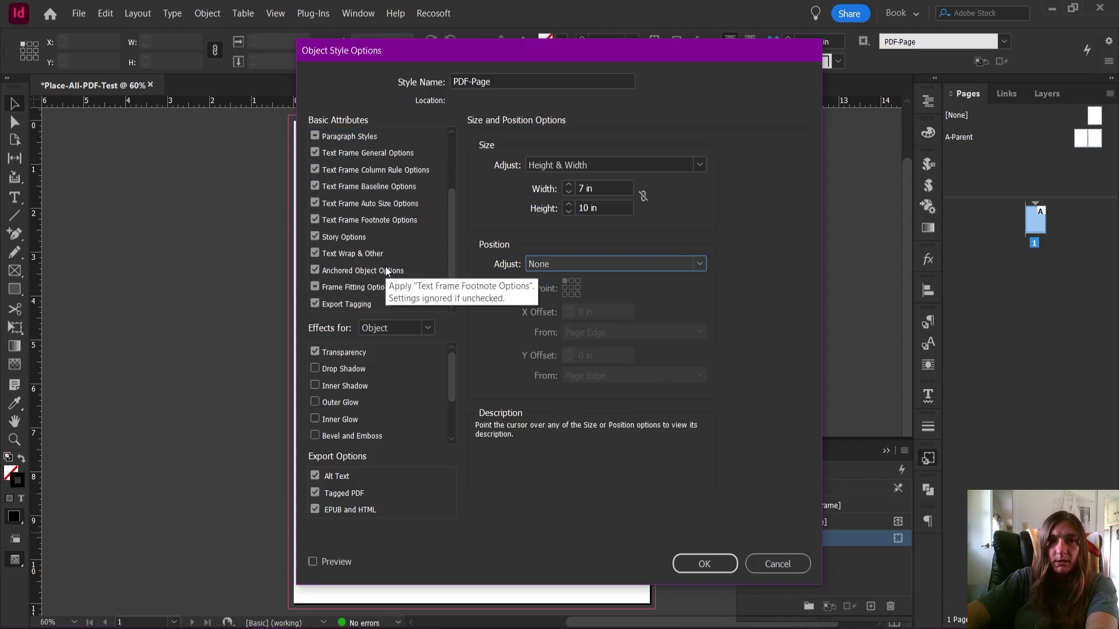
left_click(356, 286)
left_click(628, 187)
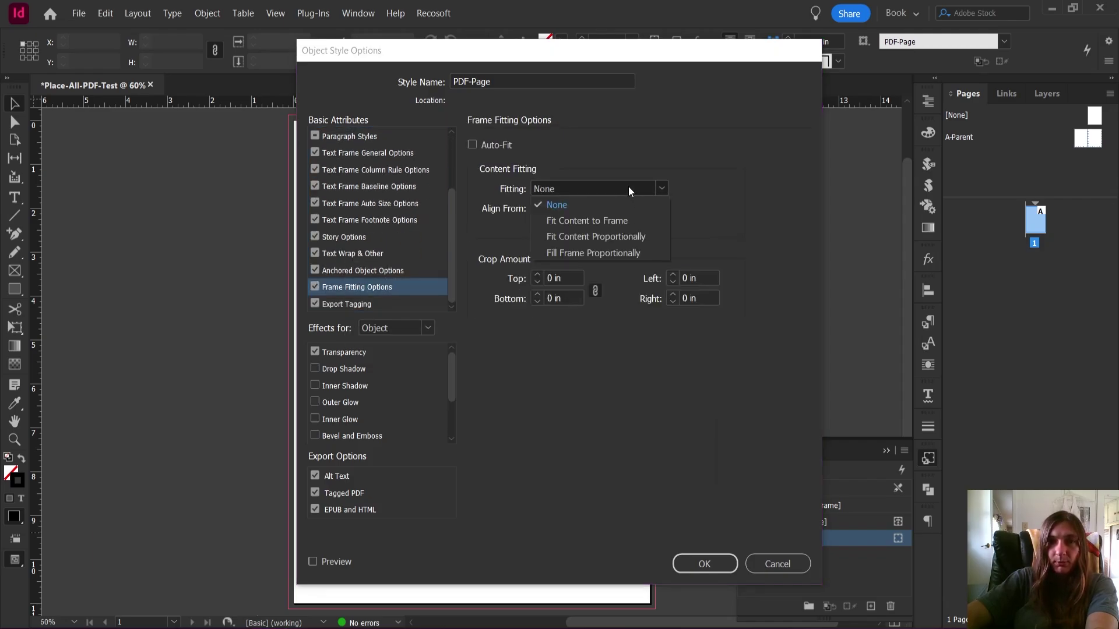
left_click(620, 240)
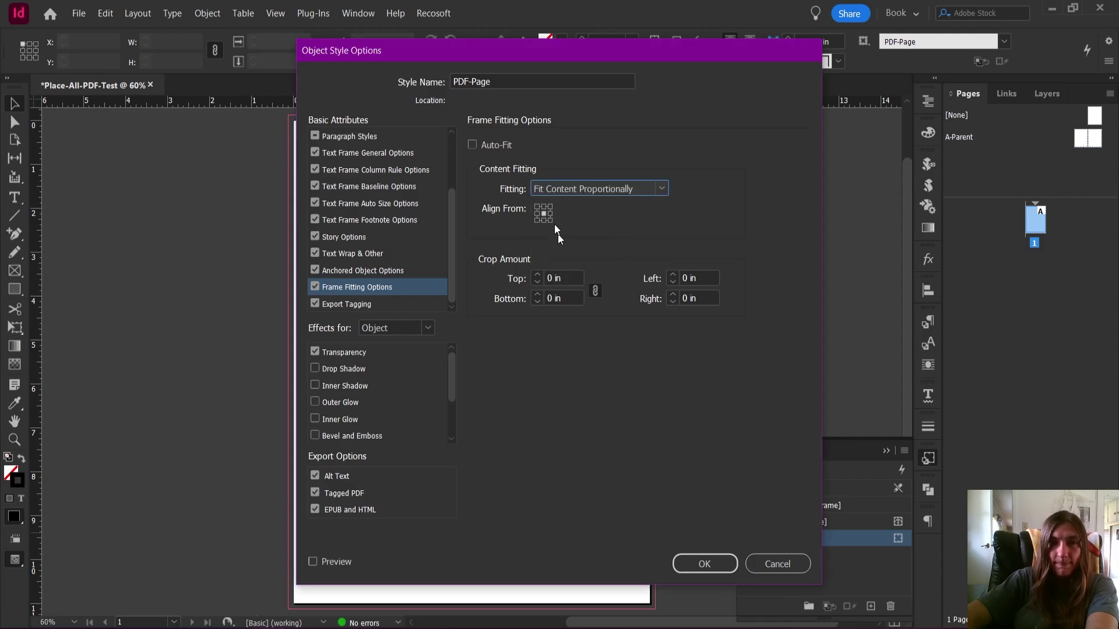
left_click(350, 270)
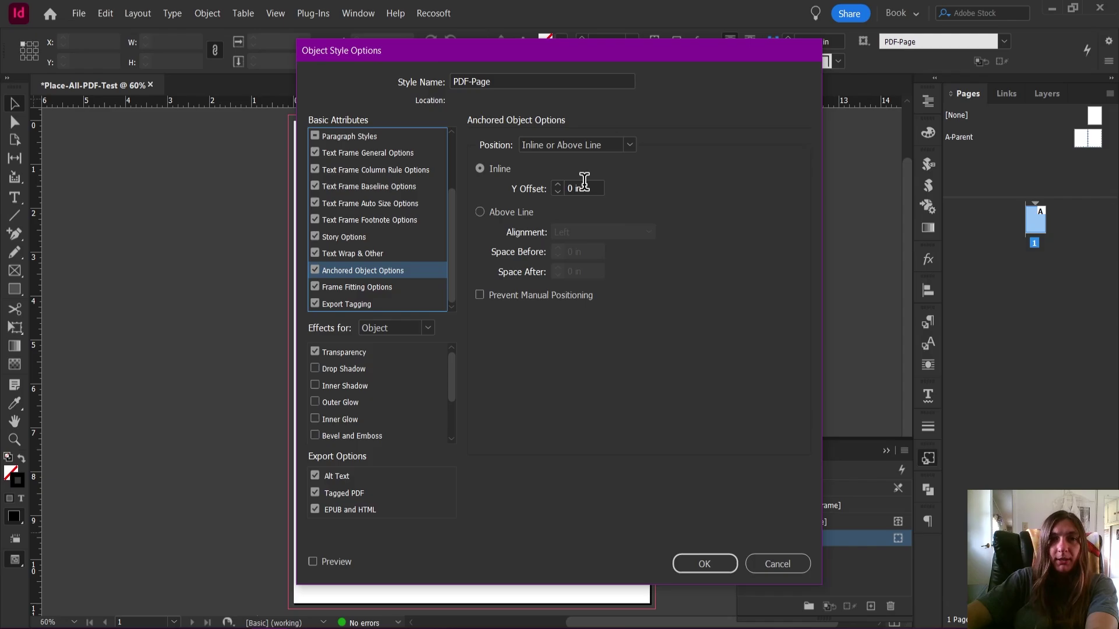
left_click(480, 212)
left_click(591, 233)
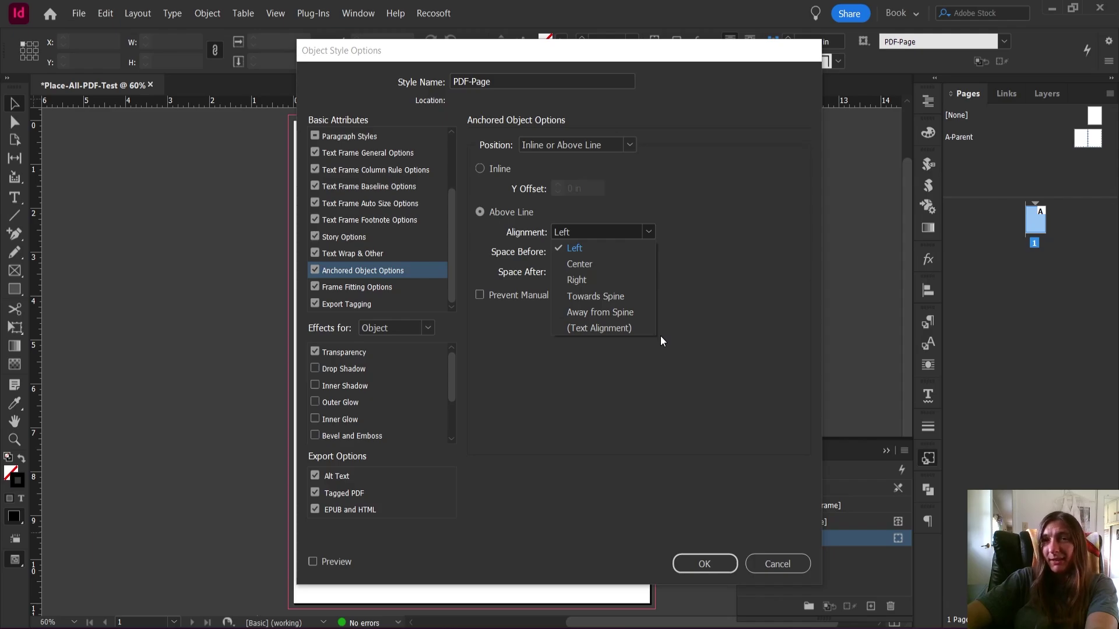
Step: Set text wrap to Jump Object and paragraph style Inserted PDF Page, then save the style
left_click(366, 253)
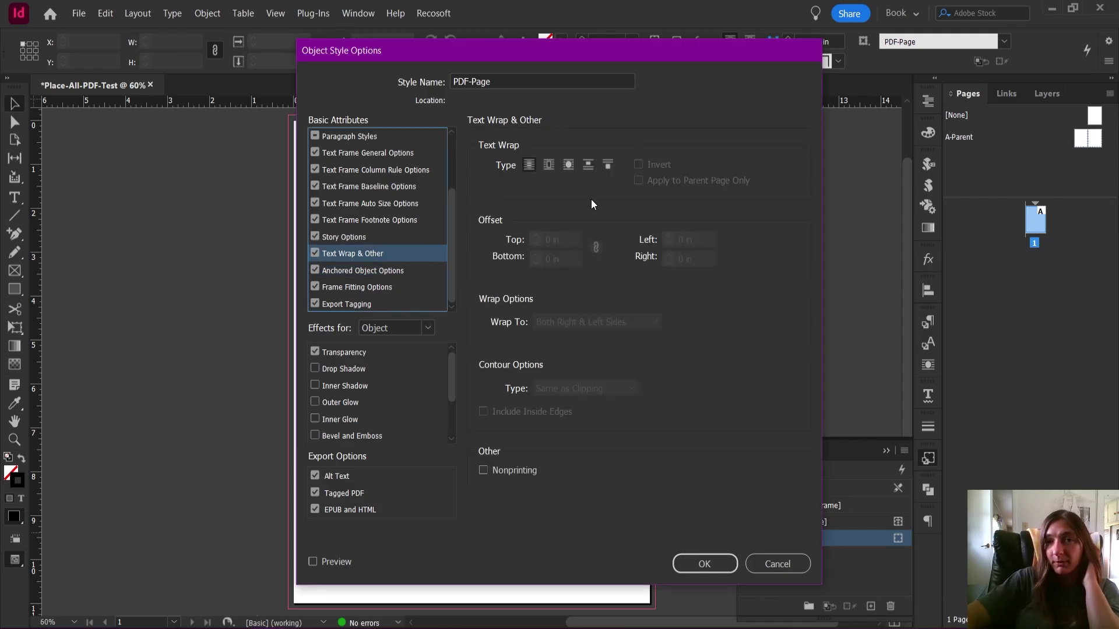
left_click(587, 165)
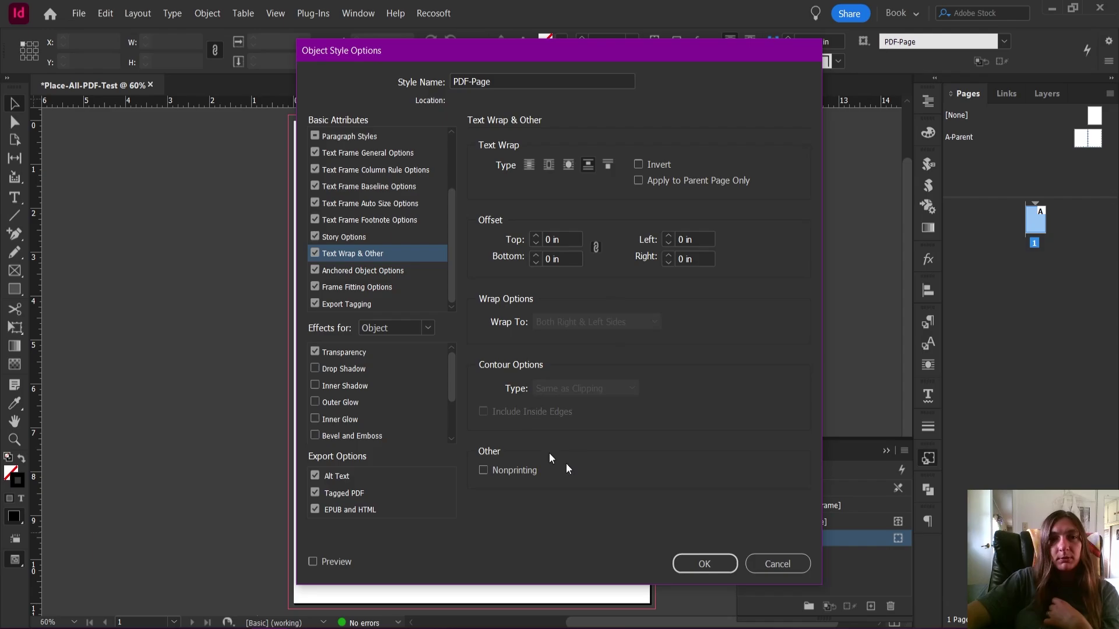
scroll(353, 224, "up", 2)
left_click(354, 221)
left_click(578, 166)
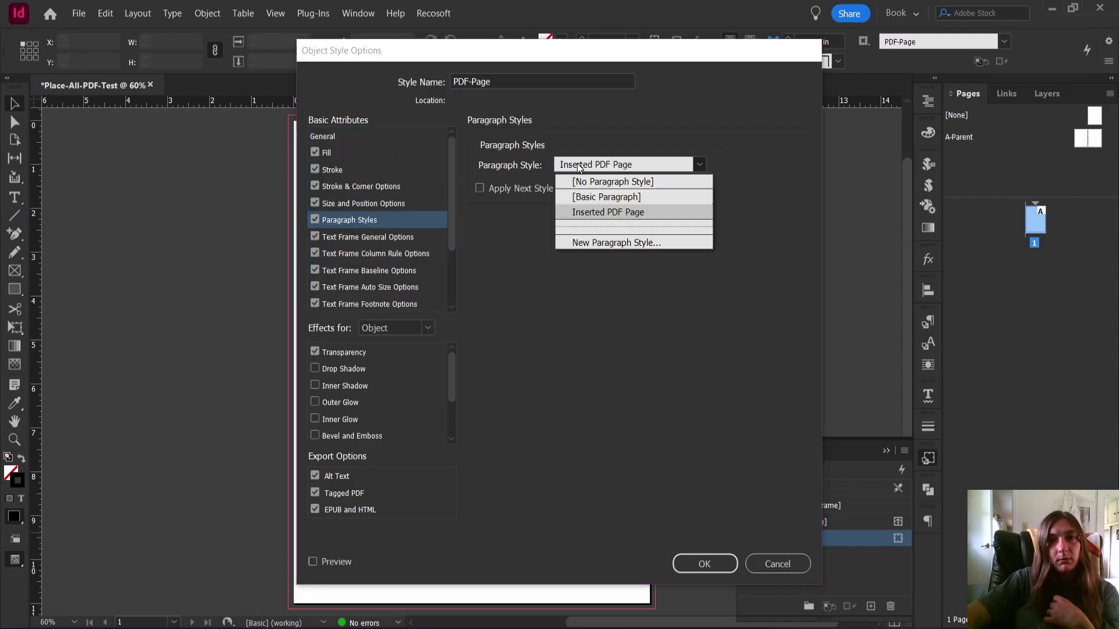
left_click(576, 213)
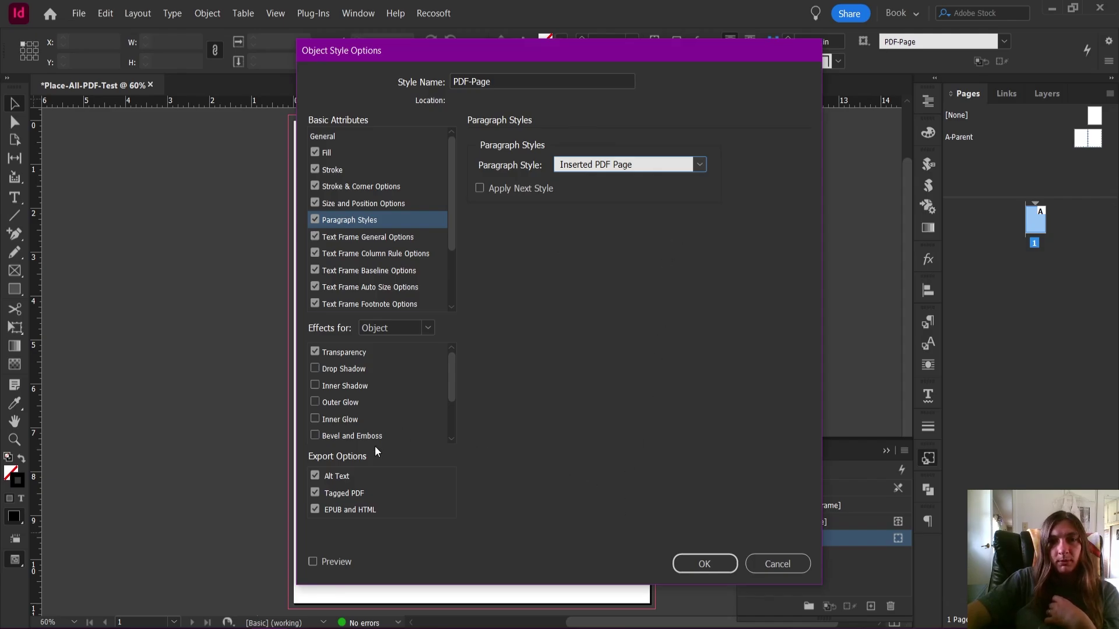
left_click(705, 563)
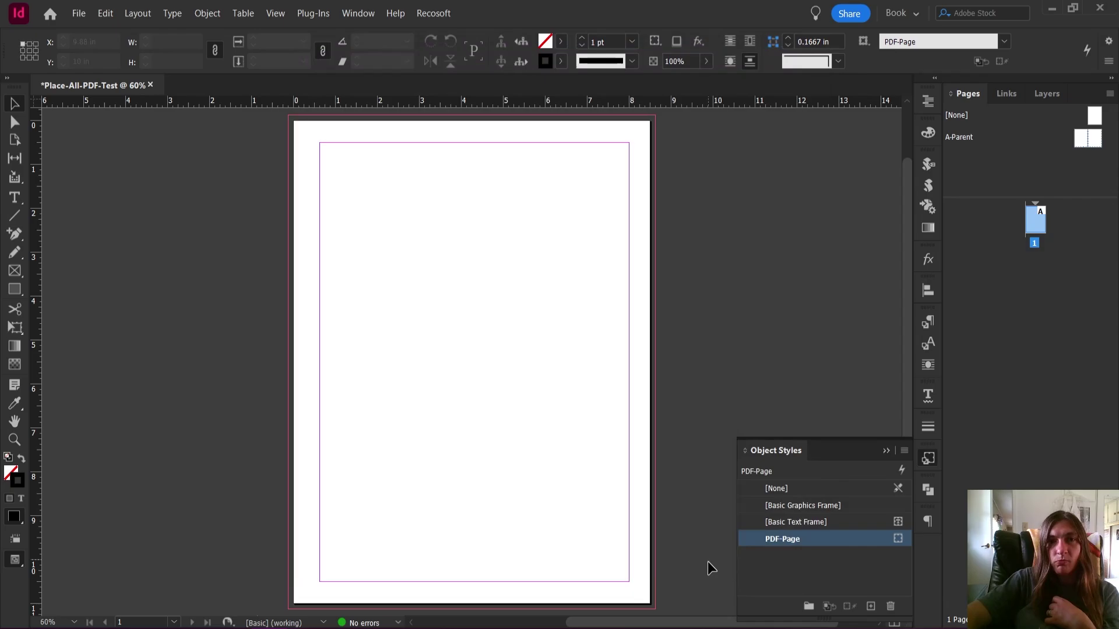
Step: From inside the text frame, run the place-all-pages script on the smart fridge concept PDF
double_click(446, 192)
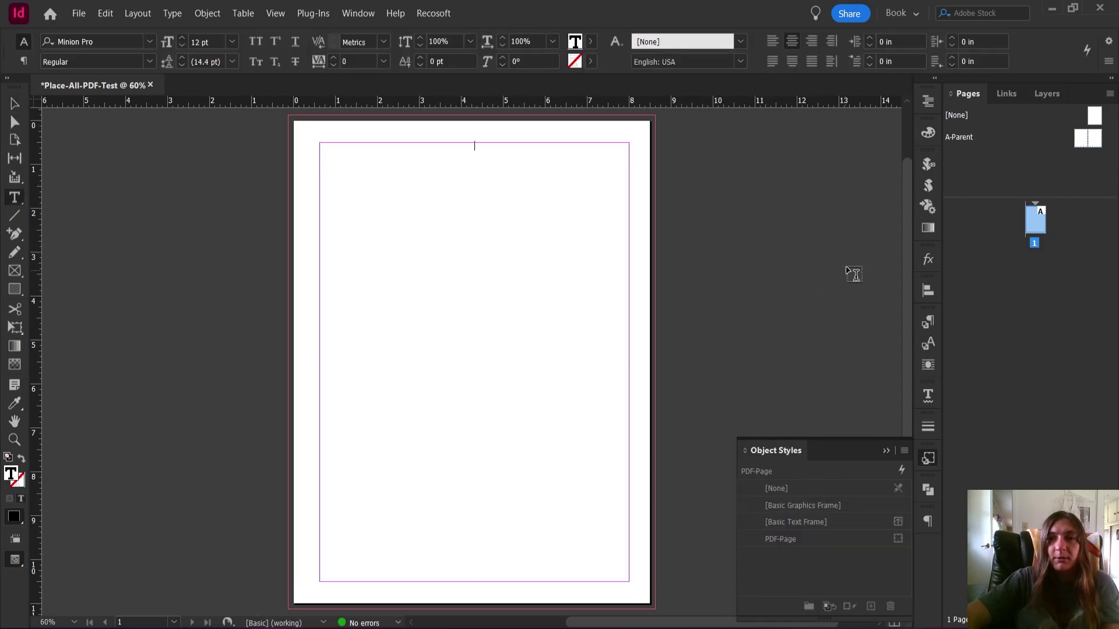
left_click(928, 184)
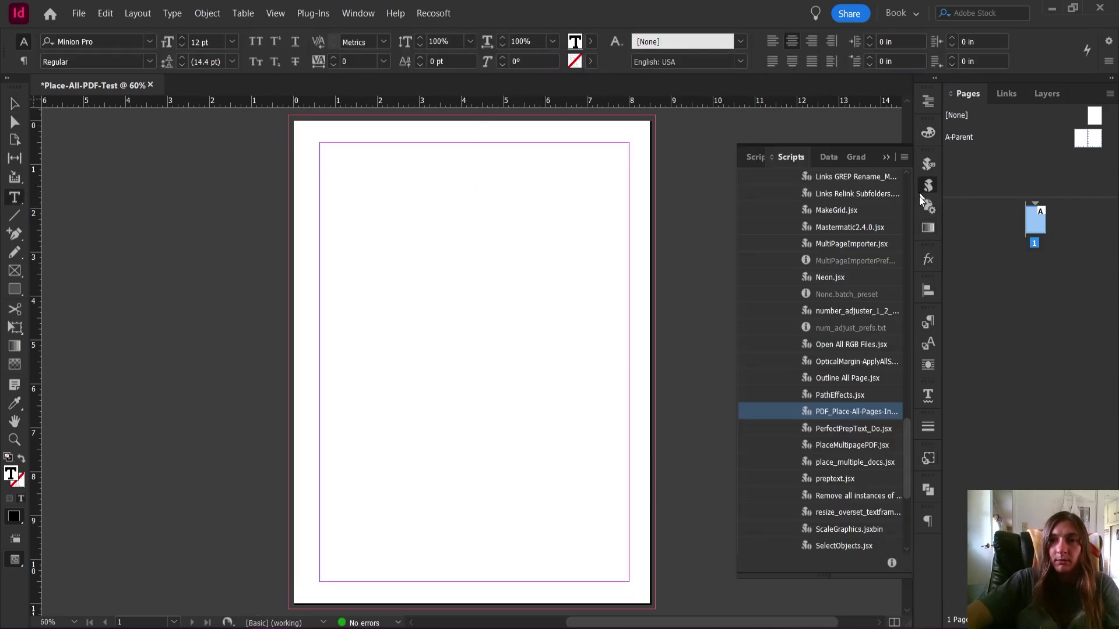
double_click(875, 413)
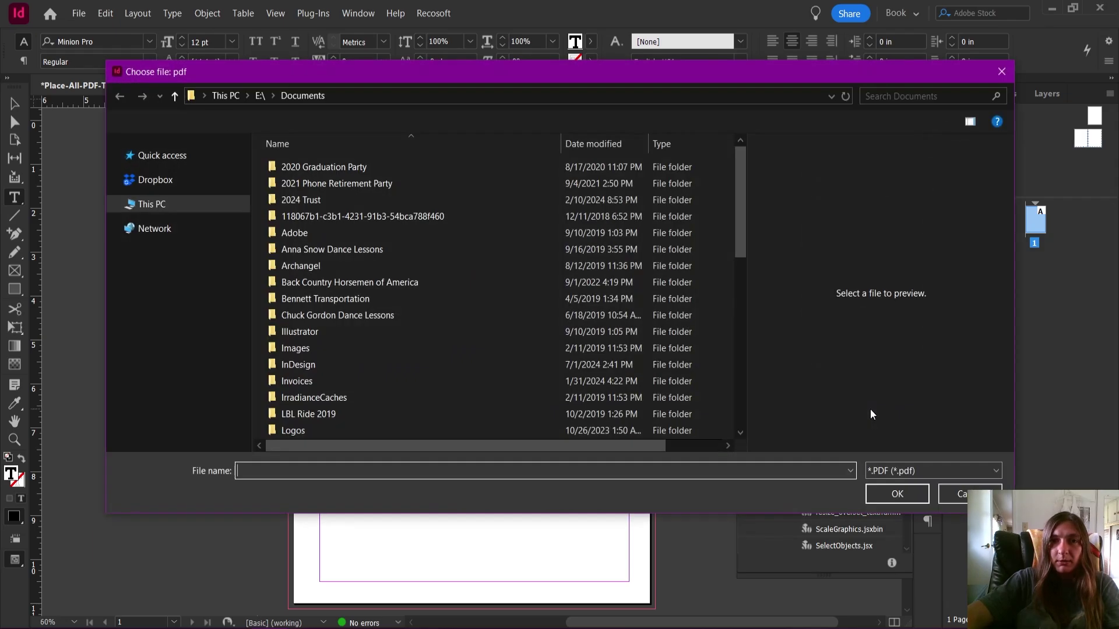
scroll(470, 382, "down", 6)
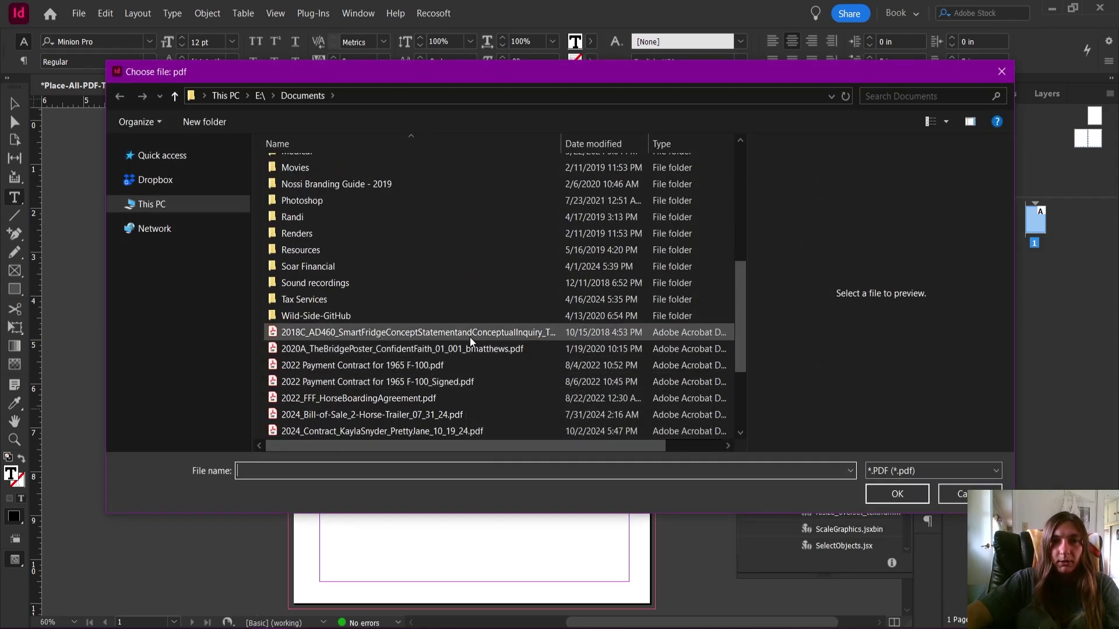
left_click(472, 333)
left_click(897, 494)
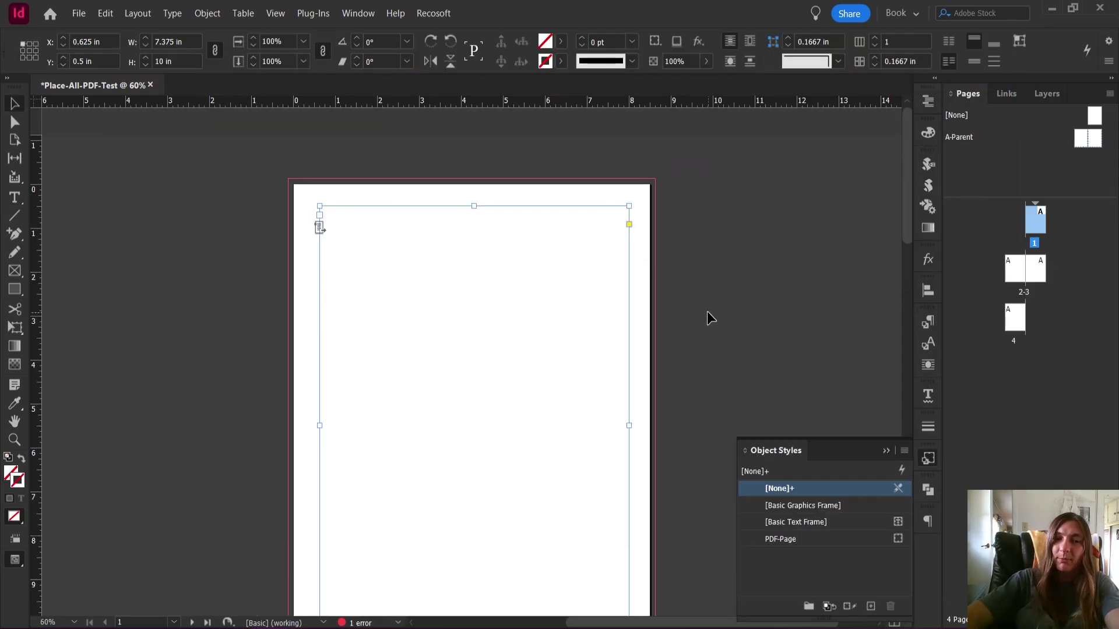
Step: Enlarge the placed page frame and apply the PDF-Page object style with Ctrl+Num 1
scroll(641, 314, "down", 3)
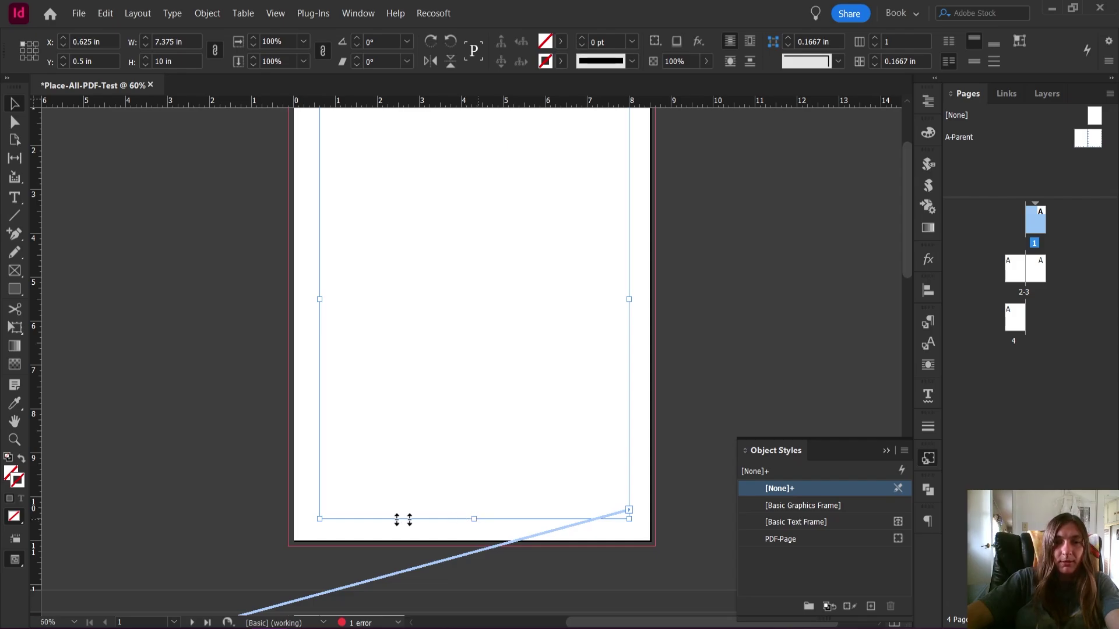
left_click_drag(315, 519, 307, 528)
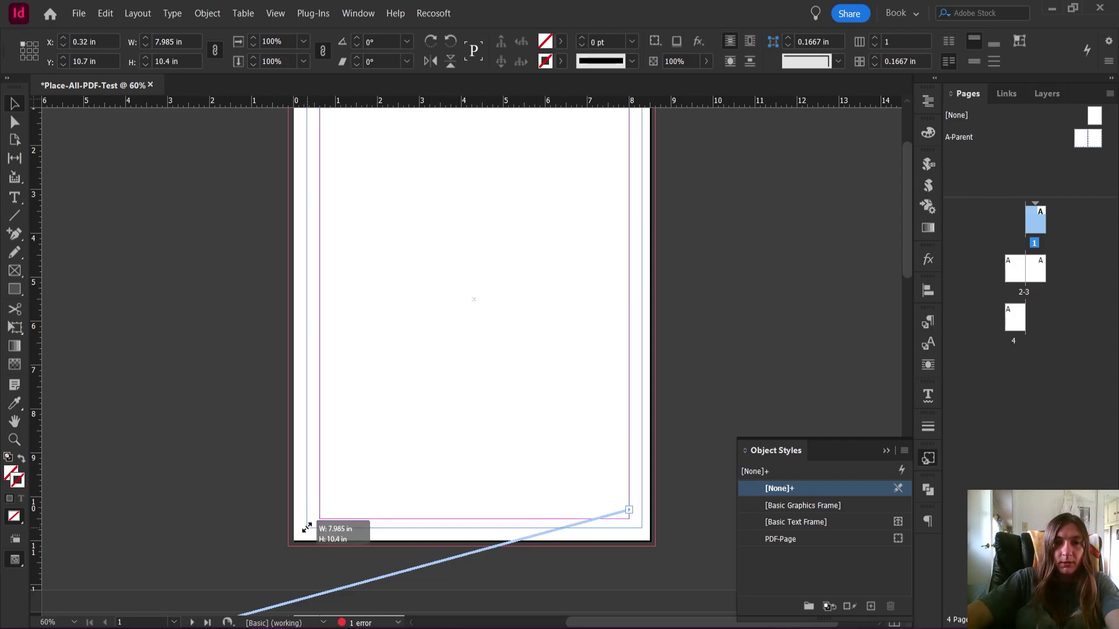
scroll(452, 489, "up", 3)
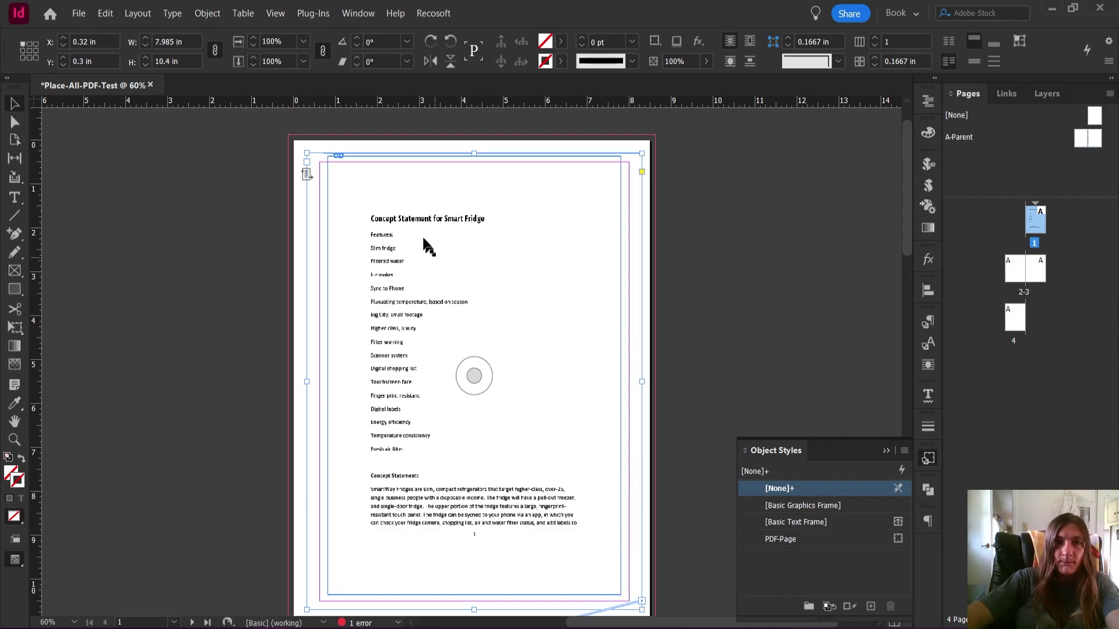
key("ctrl+KP_1")
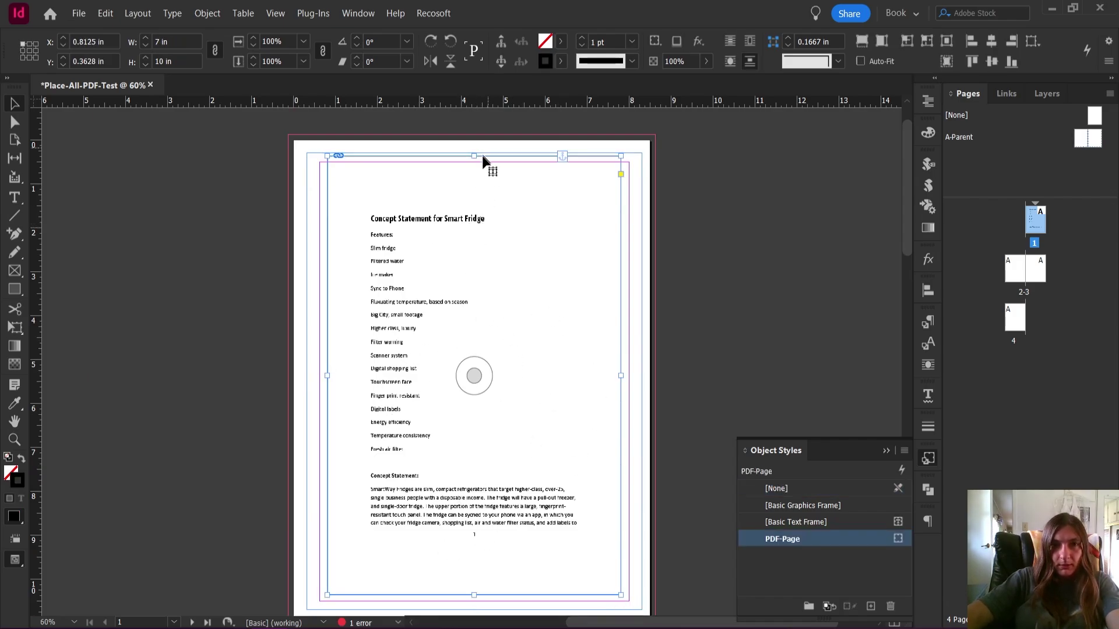
Step: Deselect the frame, switch to the Type tool, and scroll to review the placed page
scroll(482, 158, "up", 5)
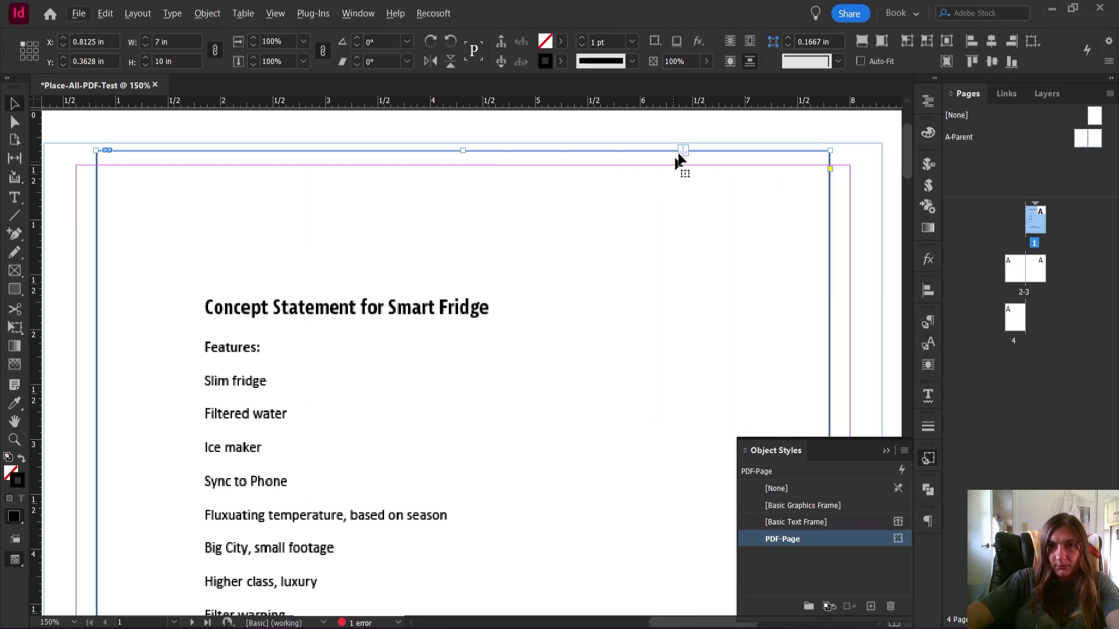
left_click(54, 151)
key("t")
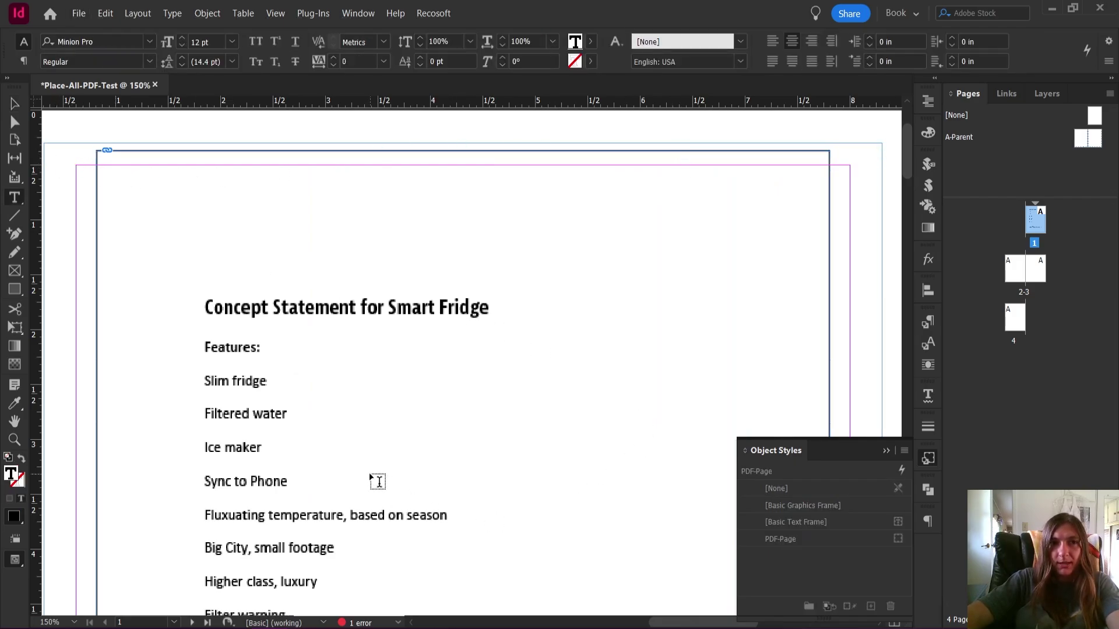
scroll(737, 395, "left", 2)
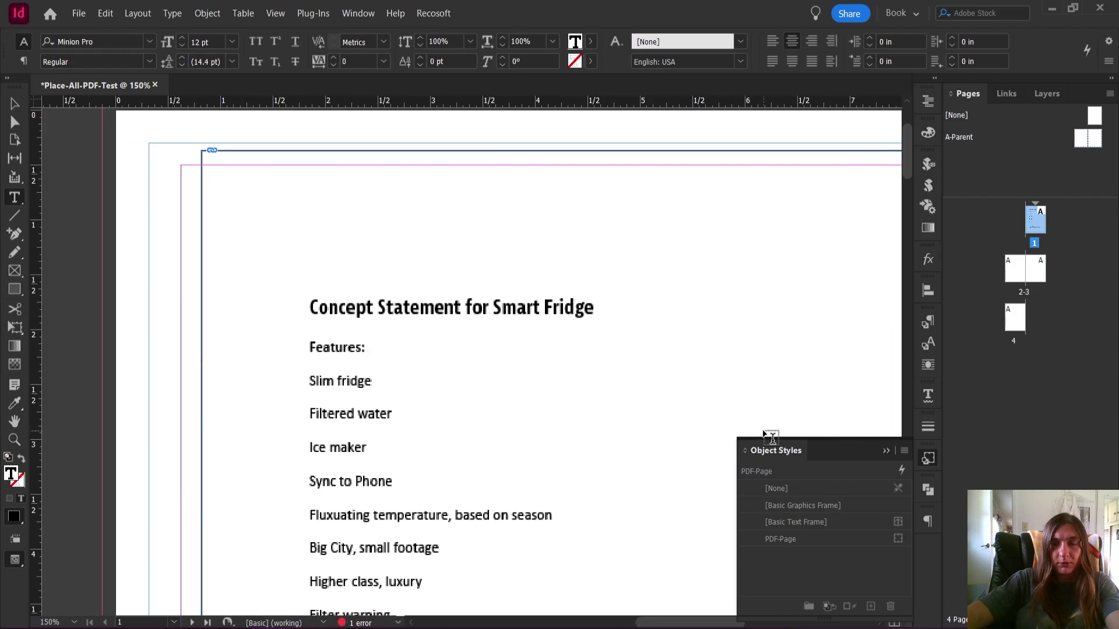
scroll(670, 397, "down", 2)
scroll(666, 393, "down", 2)
scroll(665, 389, "down", 5)
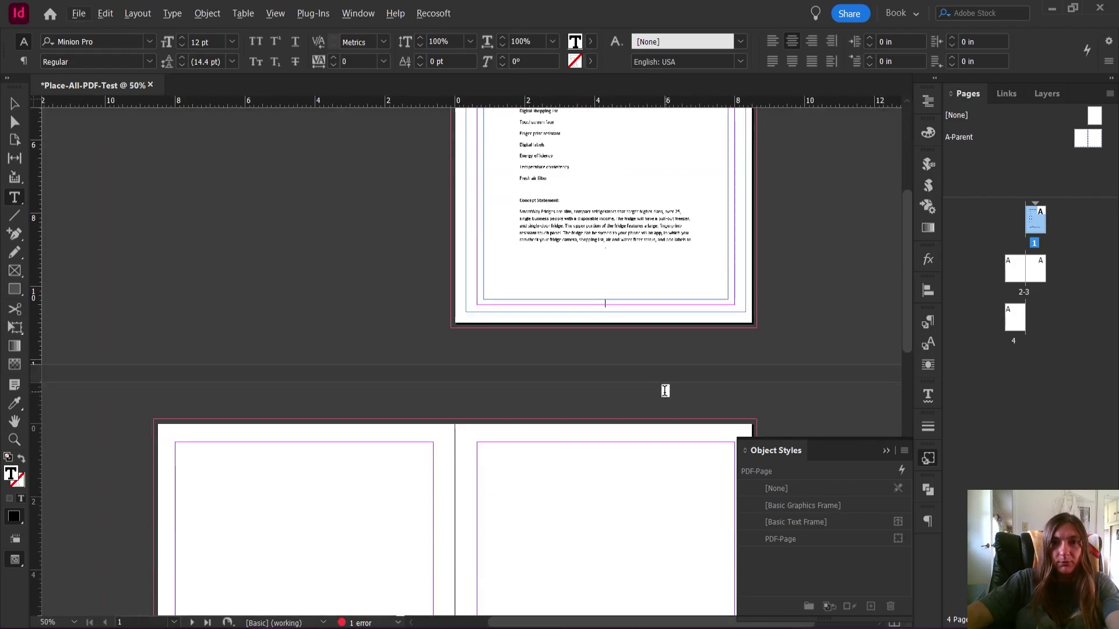
scroll(663, 387, "up", 2)
scroll(663, 386, "up", 1)
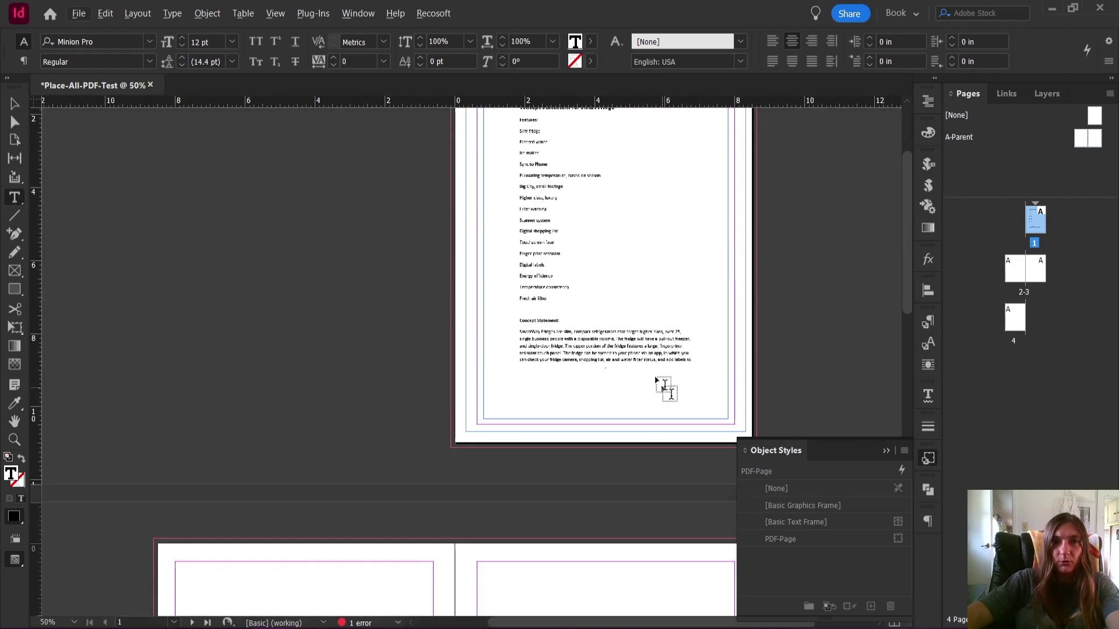
Step: Open the Inserted PDF Page paragraph style and review its alignment and character settings
left_click(927, 326)
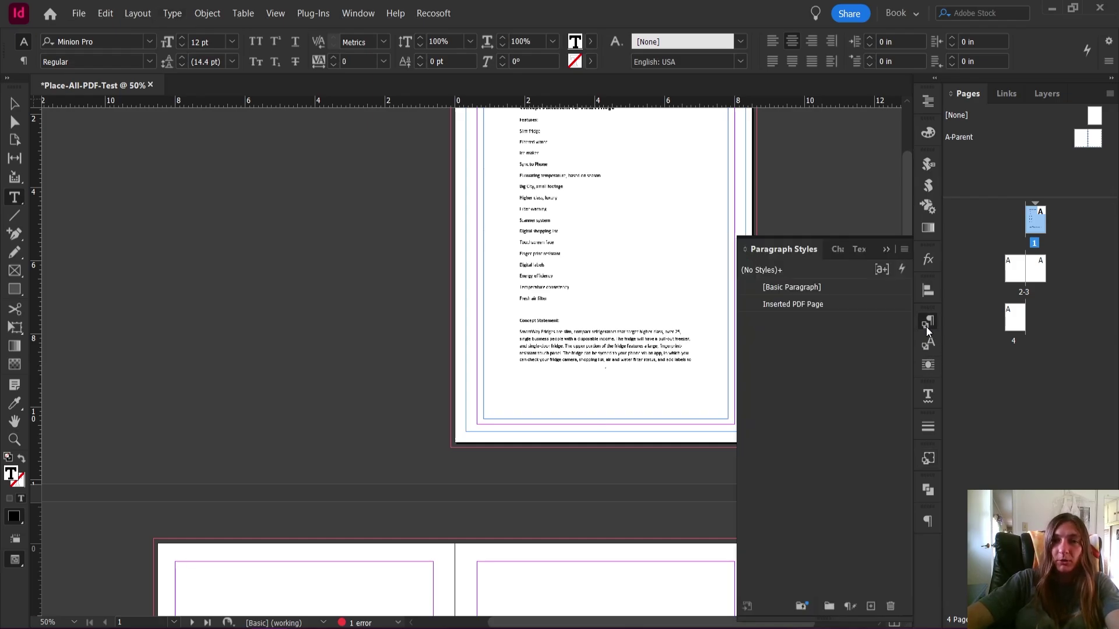
left_click(798, 309)
double_click(797, 304)
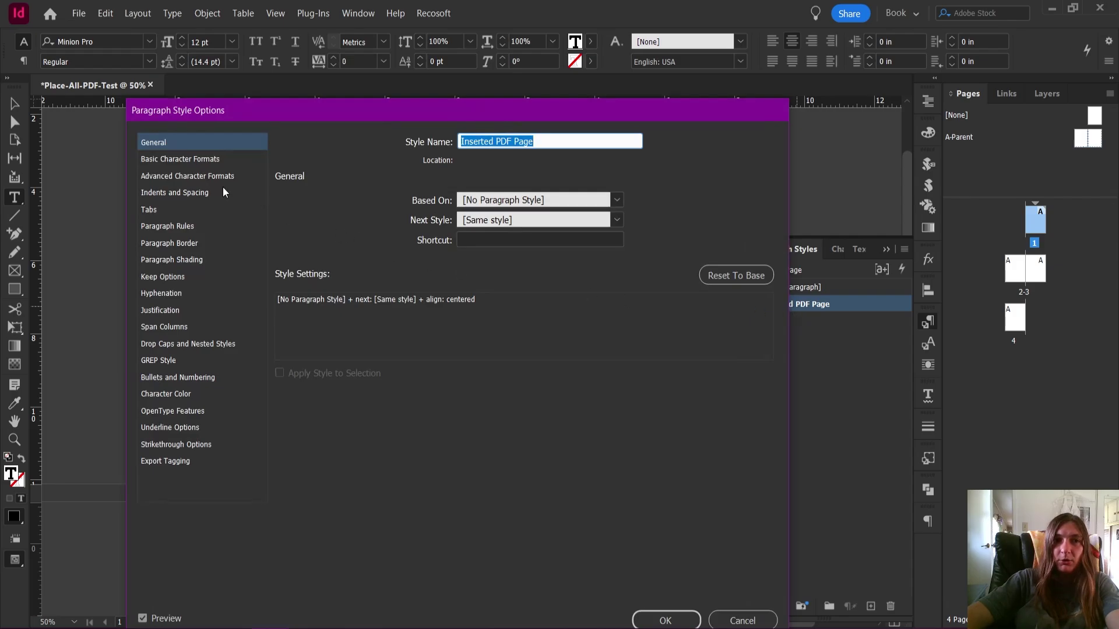
left_click(196, 178)
left_click(197, 196)
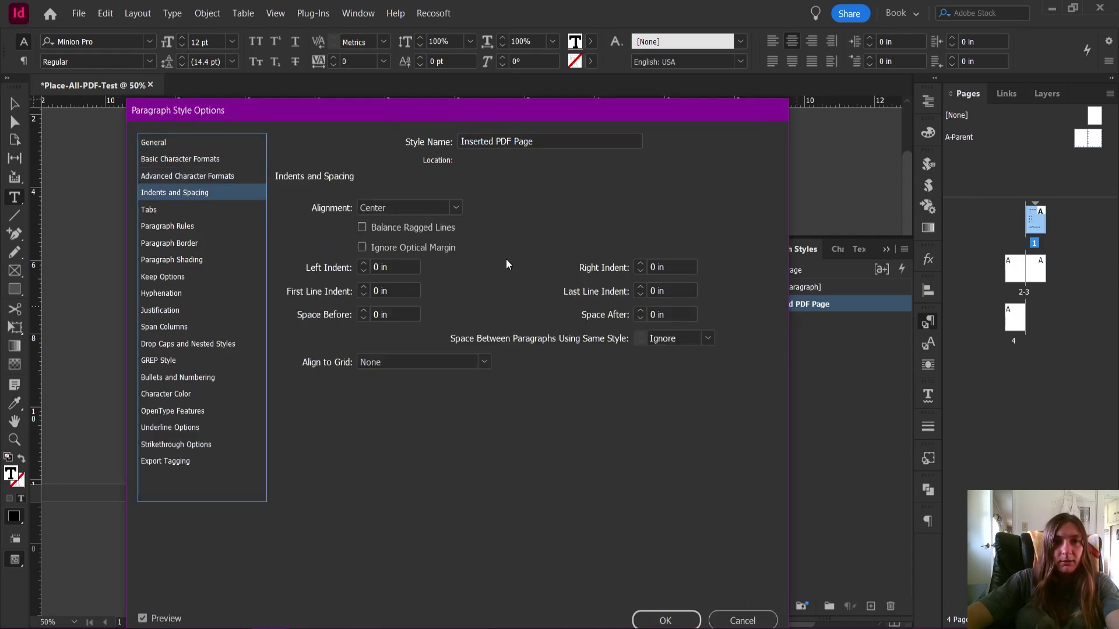
left_click(245, 160)
Step: Set the style's leading to 0 pt and font size to 6 pt, then save it
left_click(567, 247)
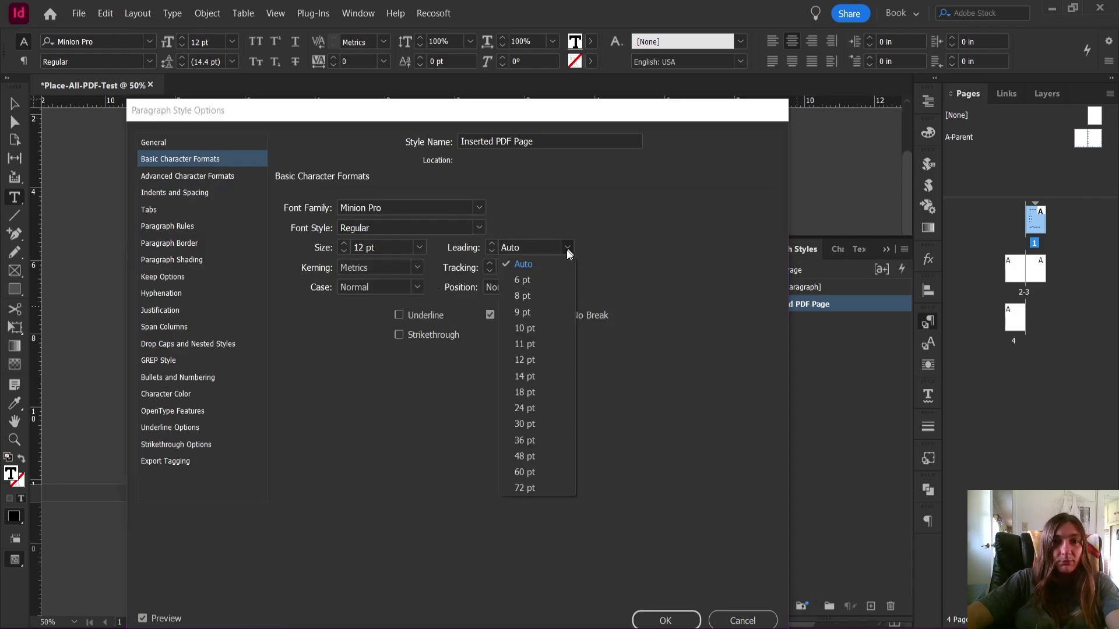
left_click(554, 431)
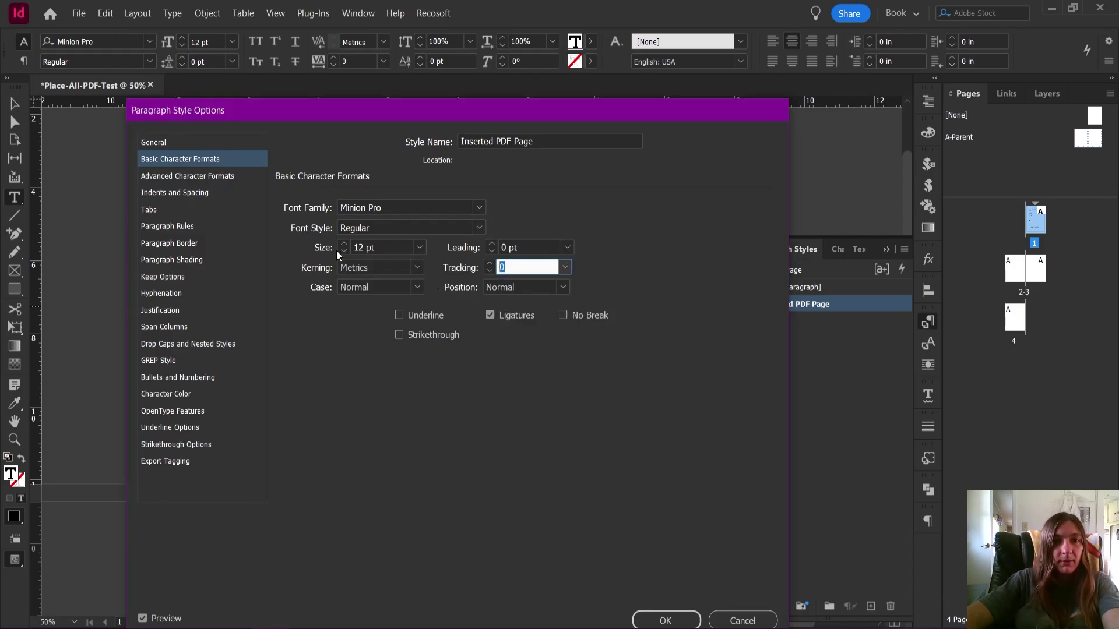
left_click(344, 252)
left_click(344, 252)
left_click(344, 252)
left_click(344, 251)
left_click(344, 251)
left_click(344, 251)
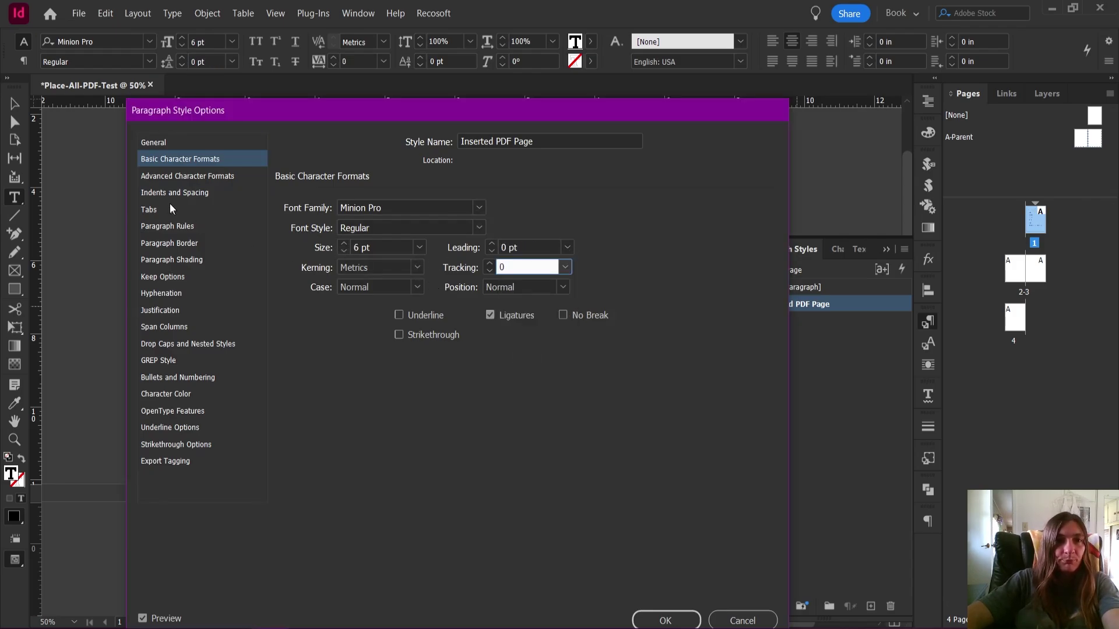
left_click(173, 193)
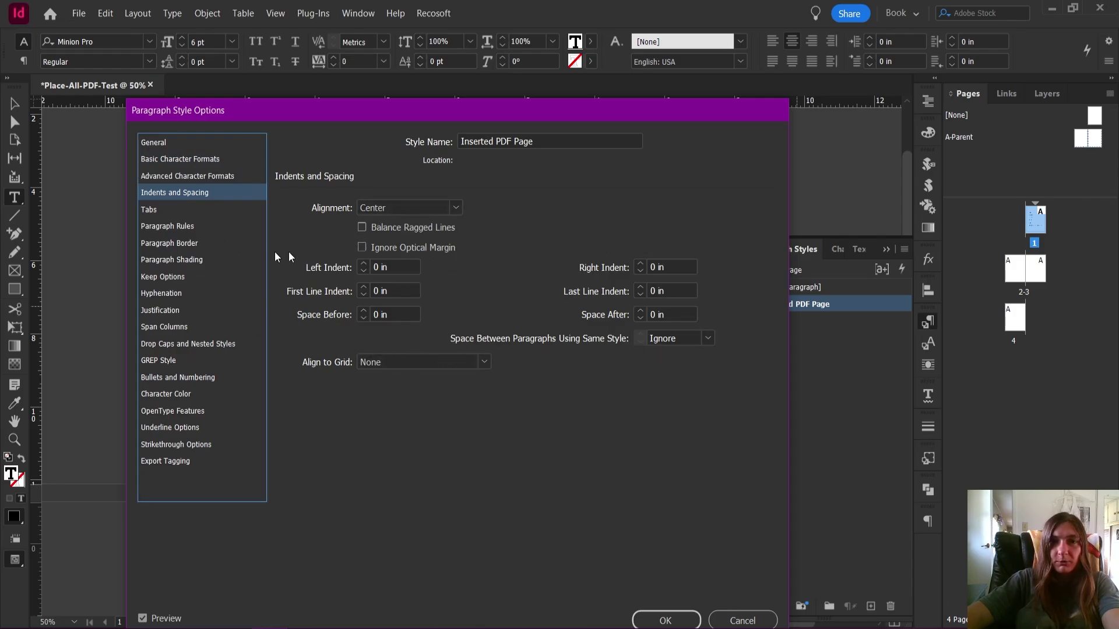
left_click(187, 176)
left_click(186, 160)
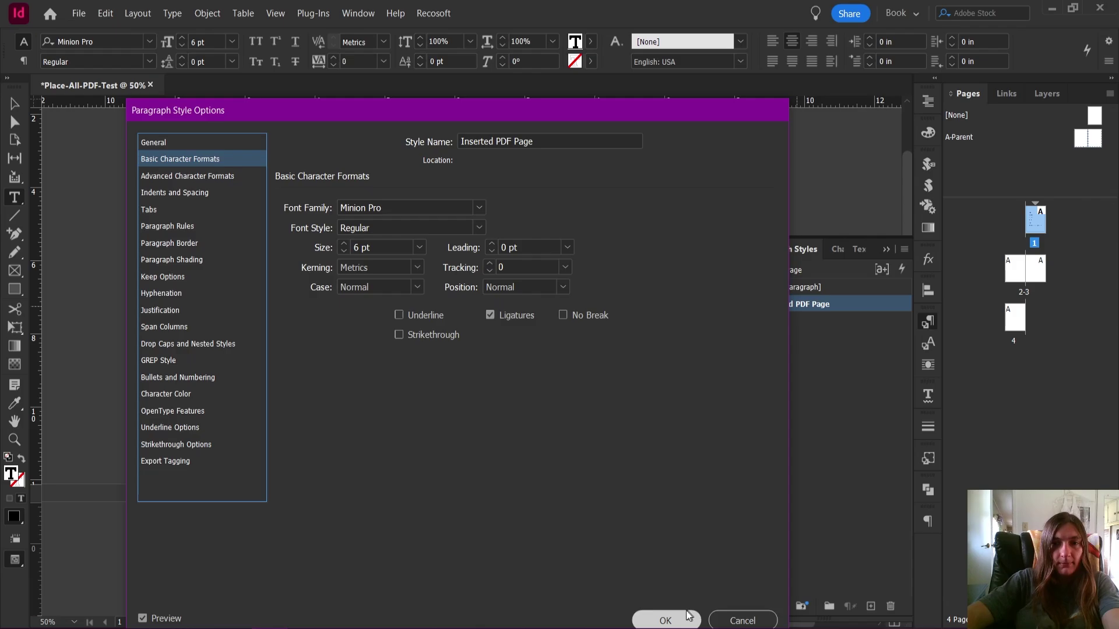
left_click(666, 619)
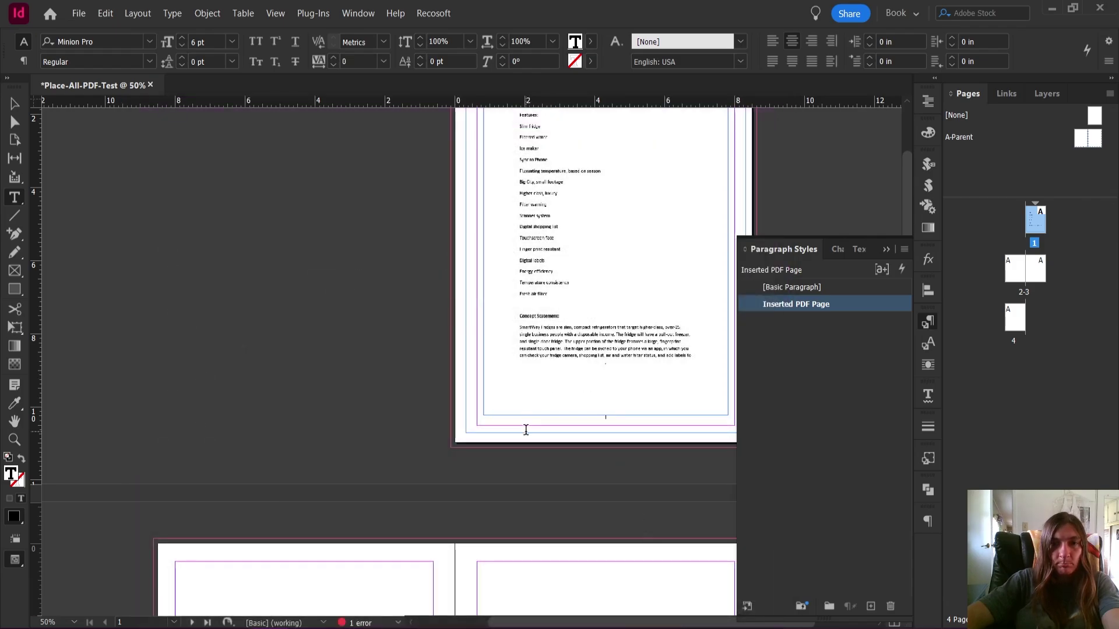
scroll(525, 429, "down", 3)
Step: Select the pages 2-3 spread in the Pages panel
scroll(545, 415, "up", 6)
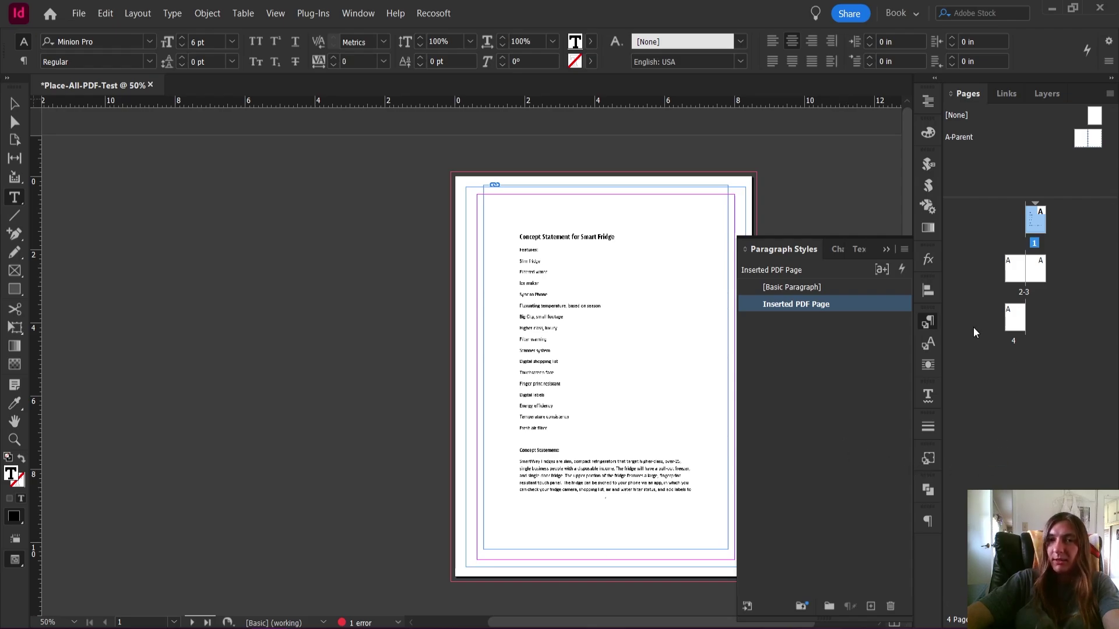
left_click(1016, 270)
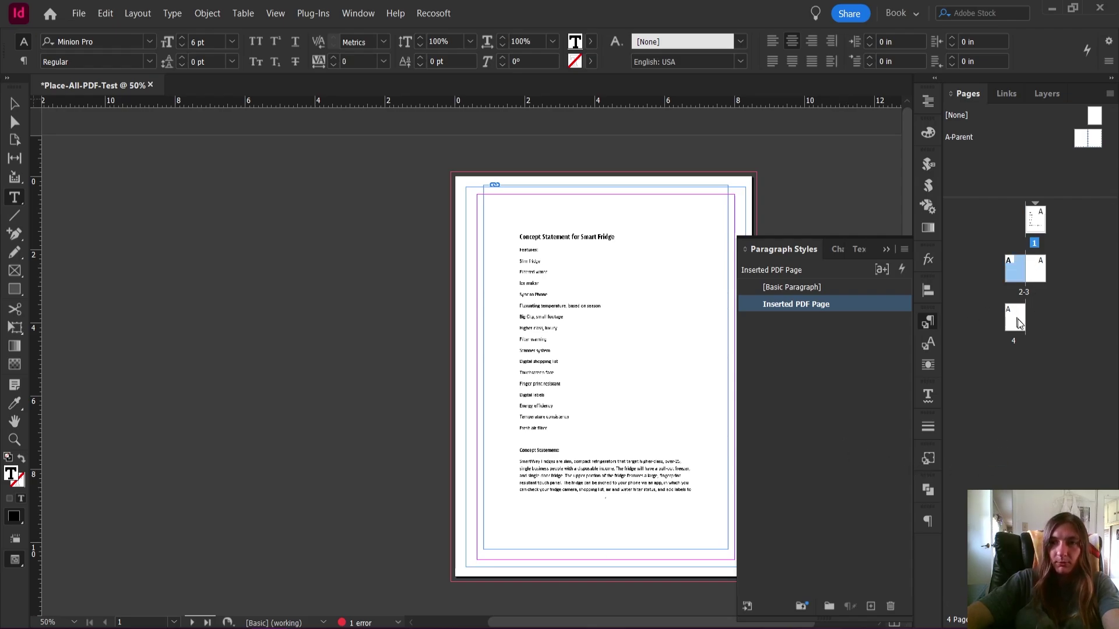
Step: Add page 4 to the selection and change the PDF-Page style height to 9.7 in
left_click(1016, 317, "shift")
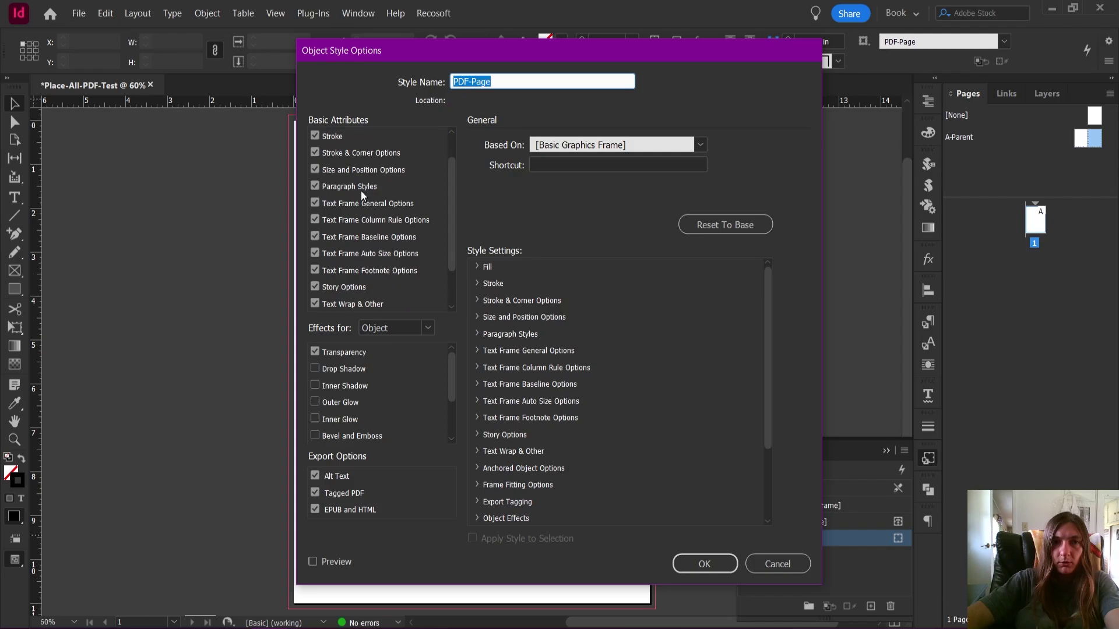
left_click(357, 170)
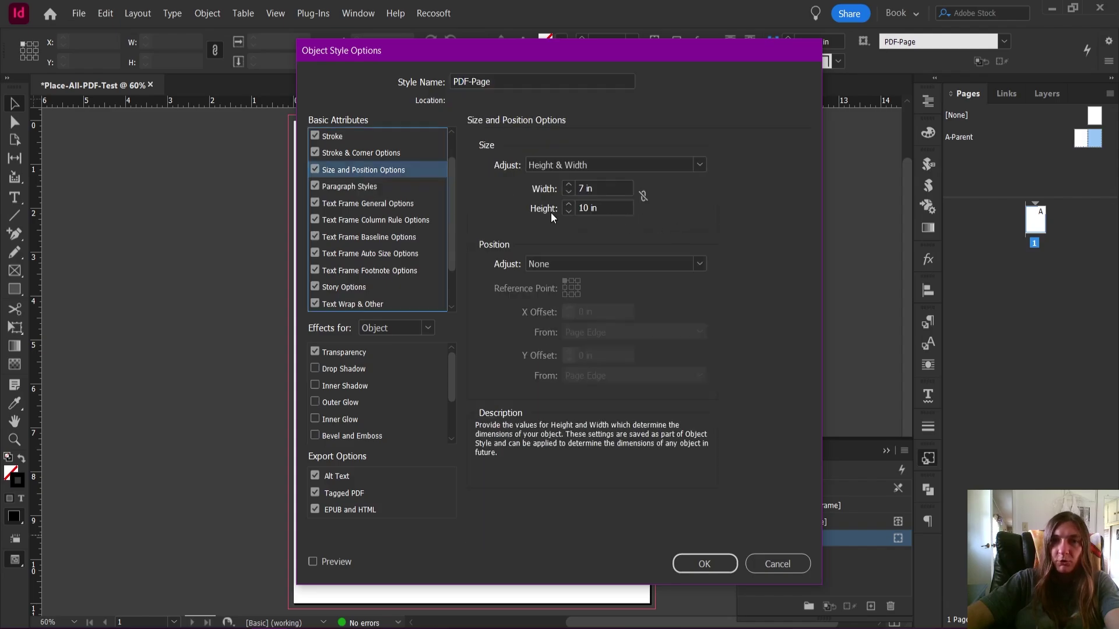
triple_click(608, 208)
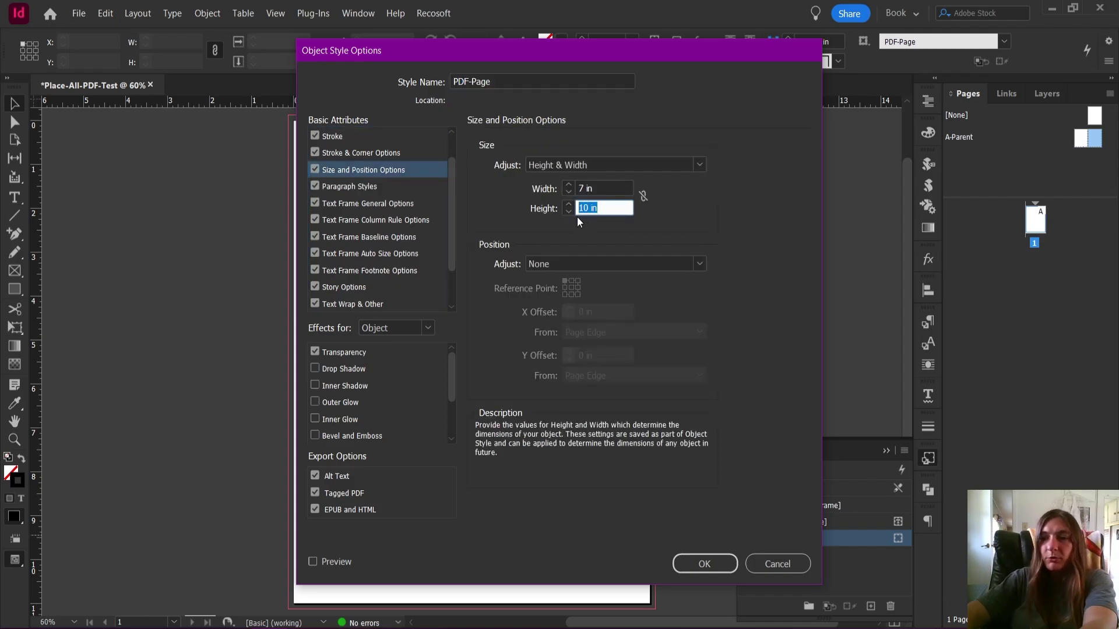
type("9.")
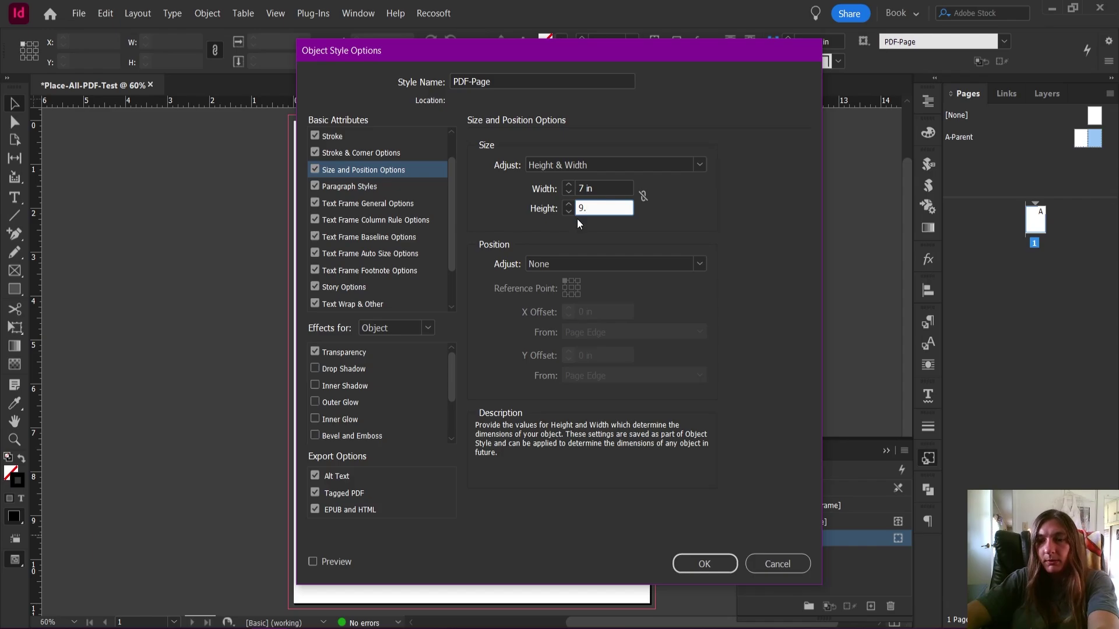
type("7")
left_click(598, 184)
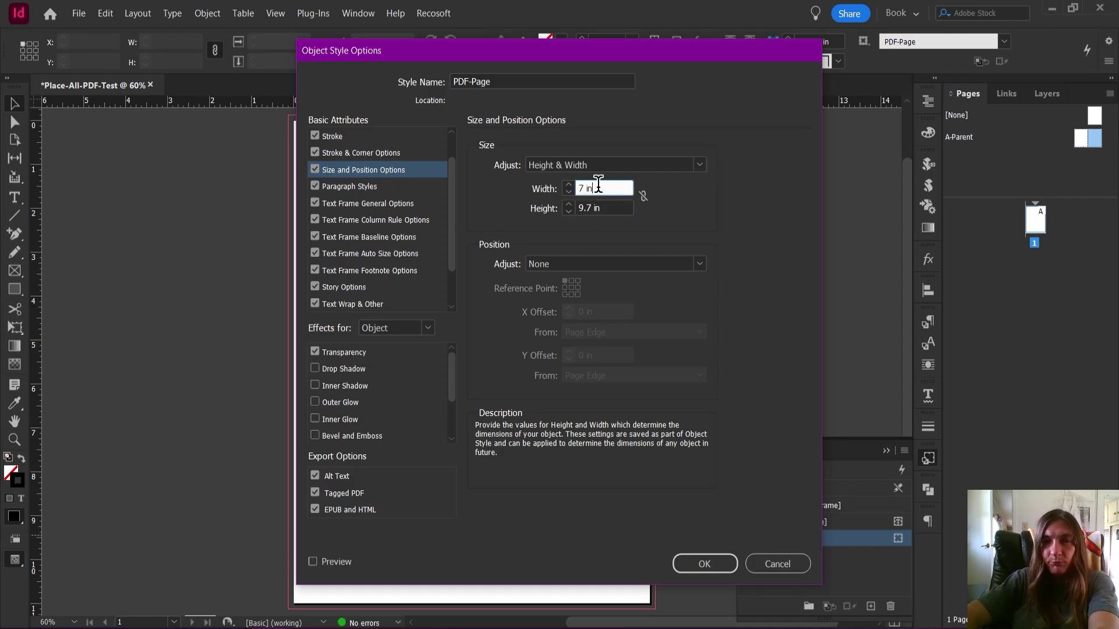
left_click(705, 571)
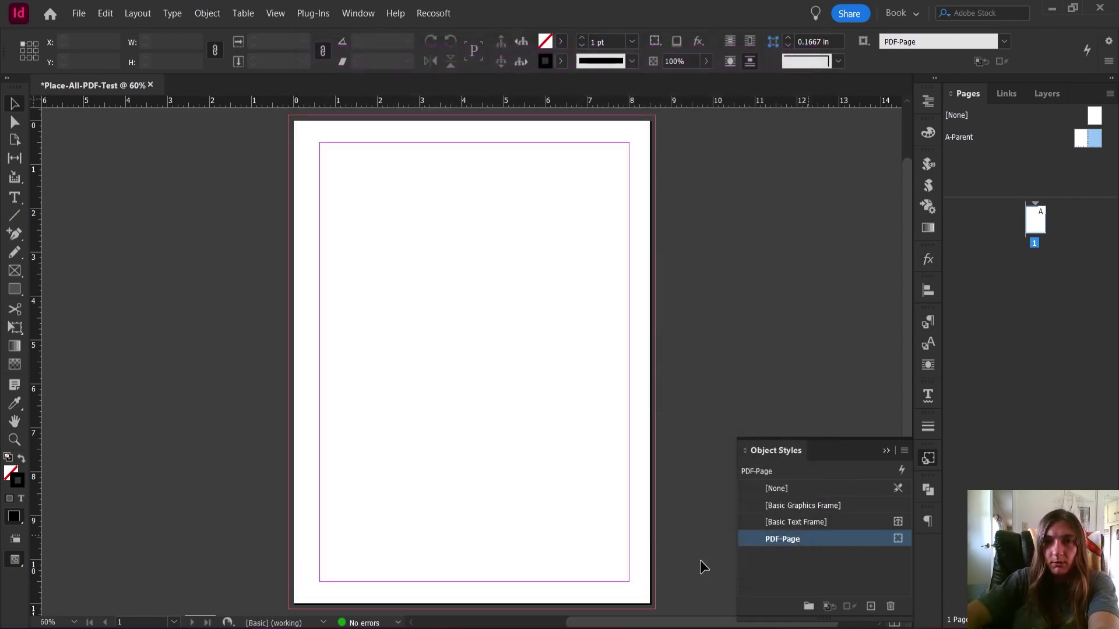
scroll(672, 387, "up", 4)
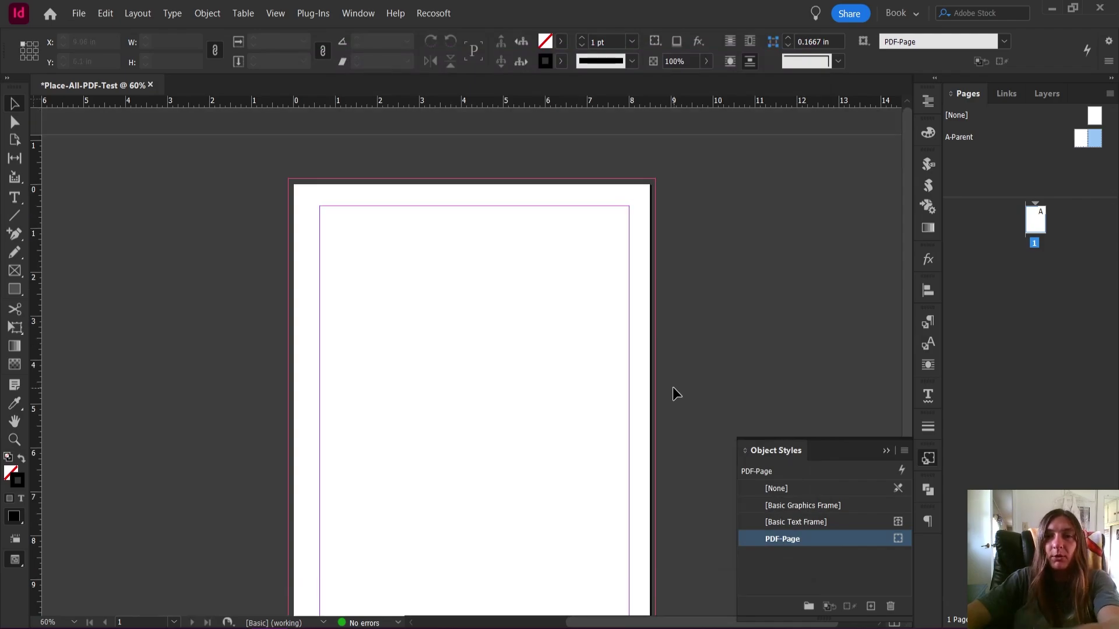
scroll(550, 361, "down", 3)
Step: With the Type tool in the frame, apply the Inserted PDF Page paragraph style
scroll(550, 362, "down", 2)
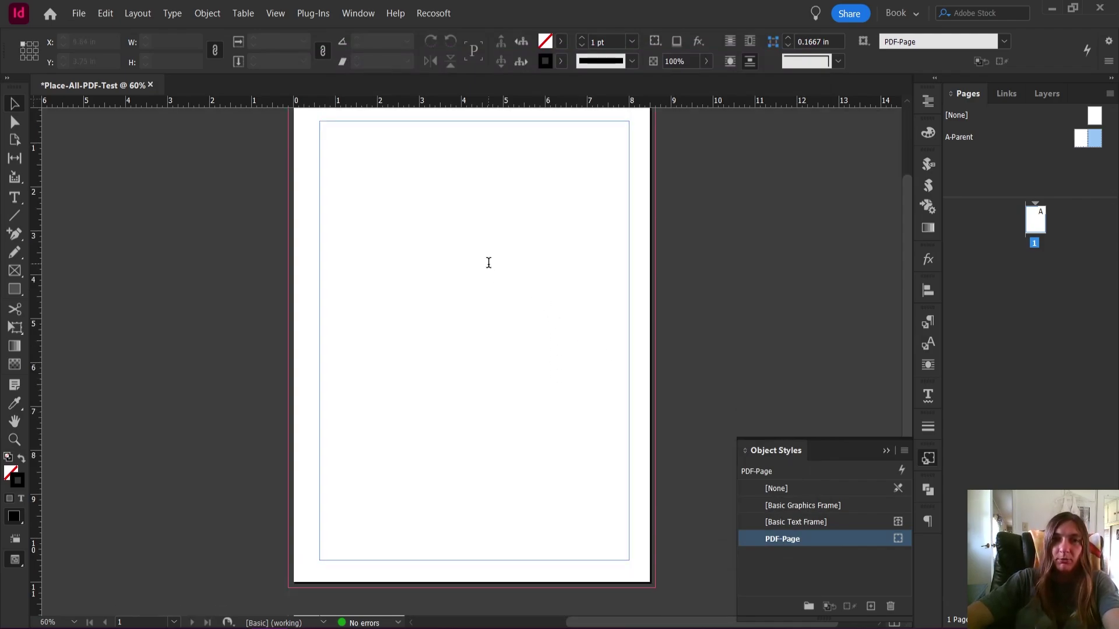
key("t")
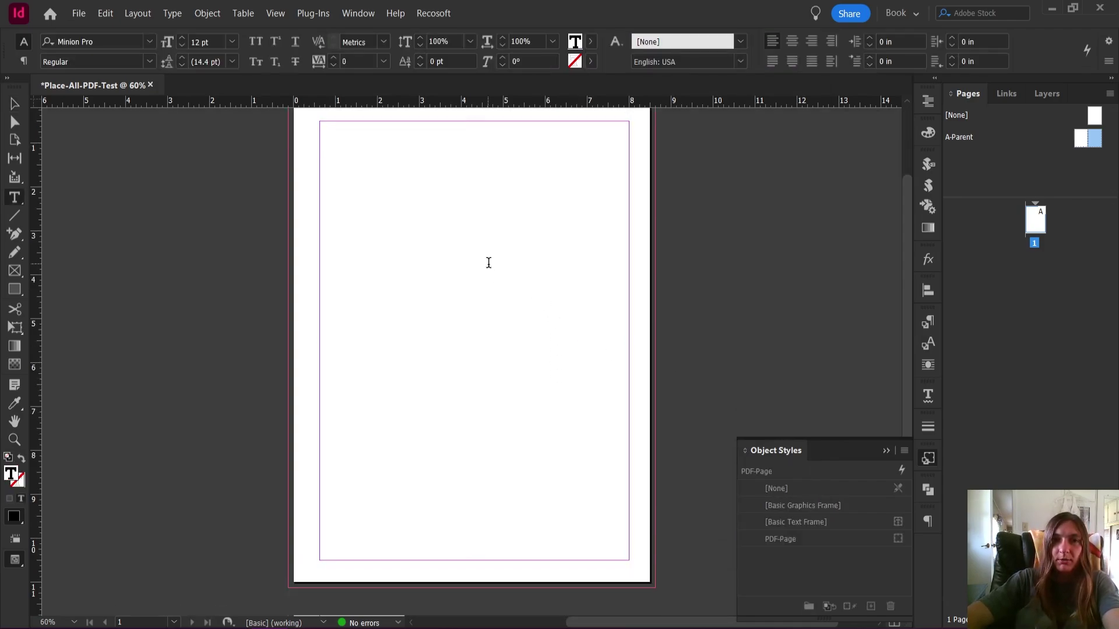
left_click(924, 326)
left_click(813, 306)
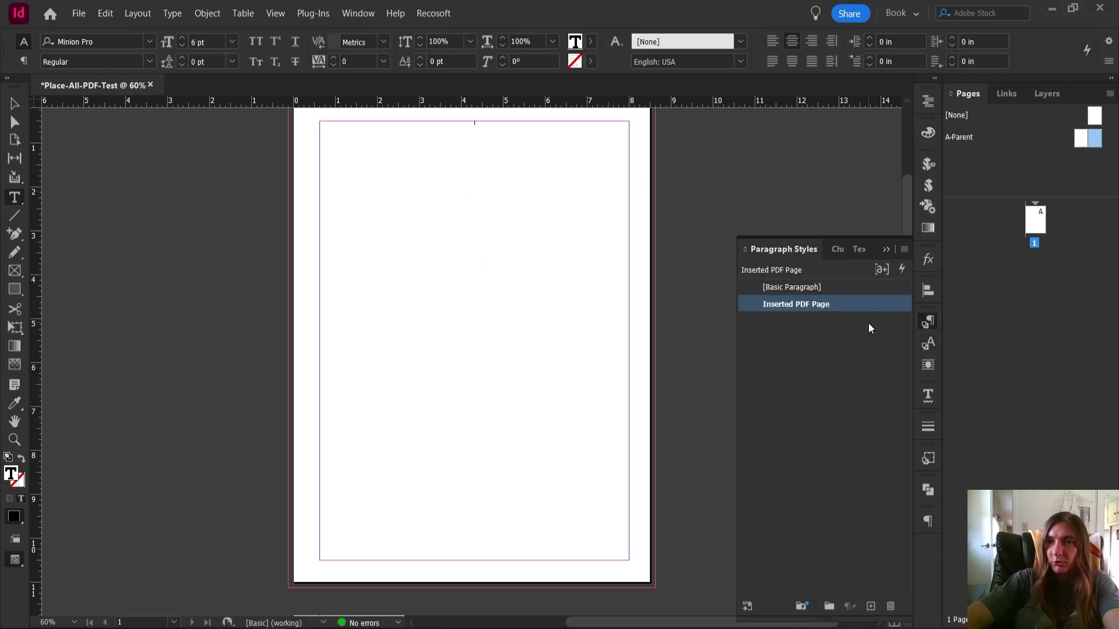
Step: Run the place-all-pages script again on the Smart Fridge concept statement PDF
left_click(927, 186)
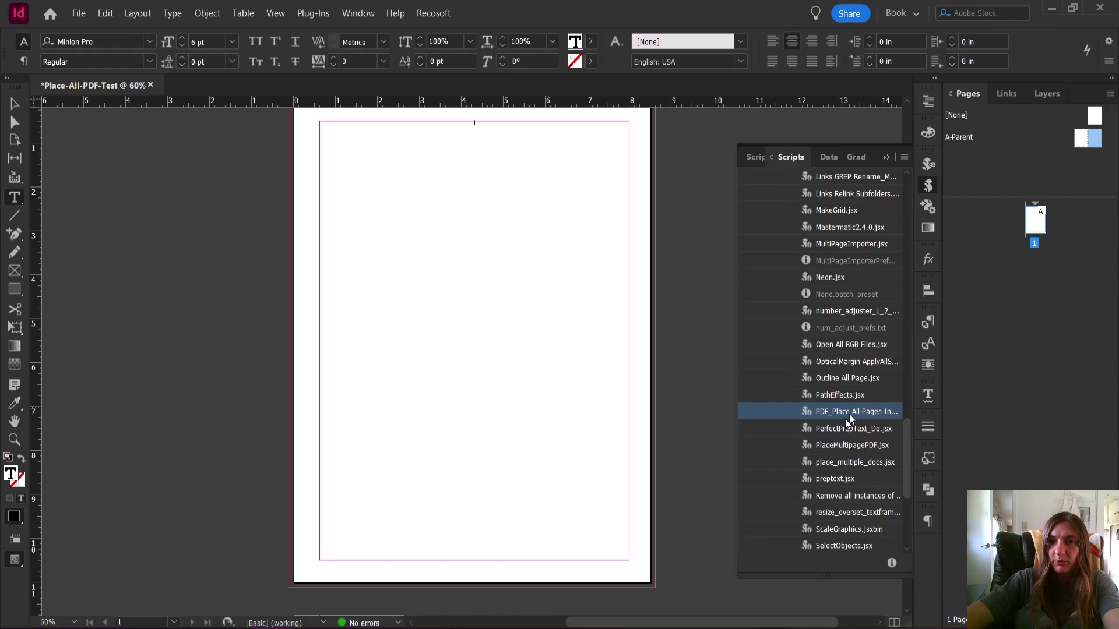
double_click(837, 417)
scroll(470, 309, "down", 7)
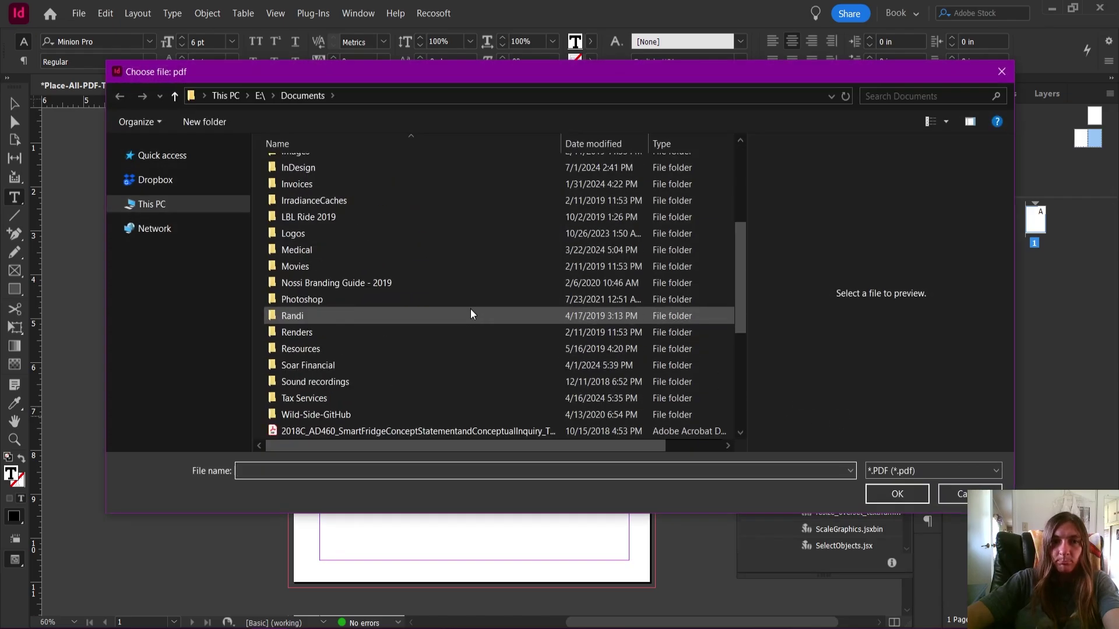
left_click(481, 284)
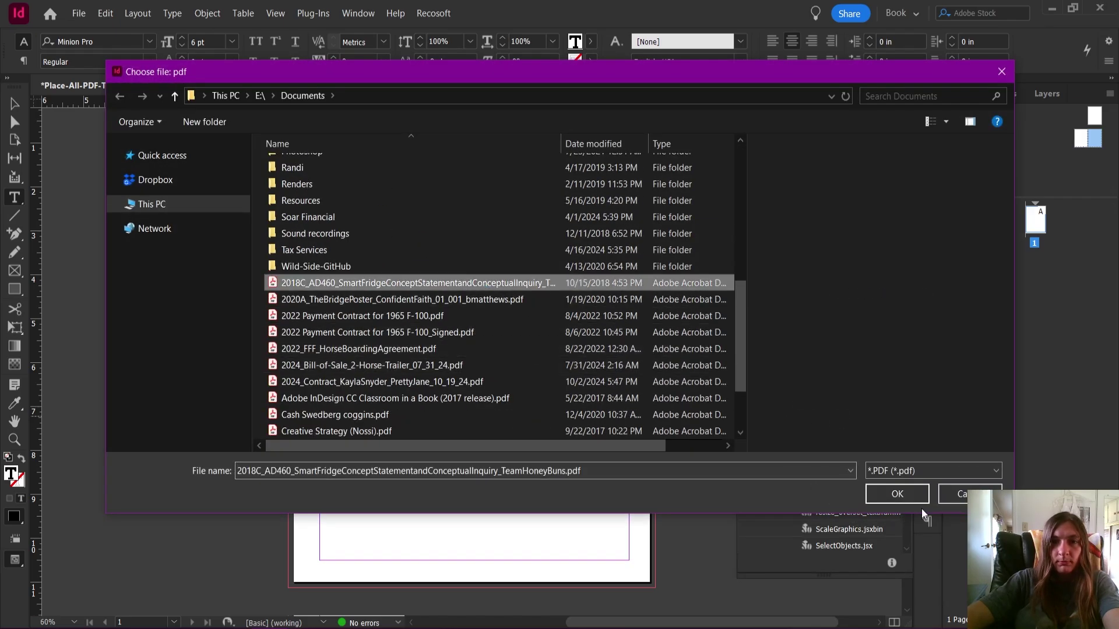
left_click(914, 492)
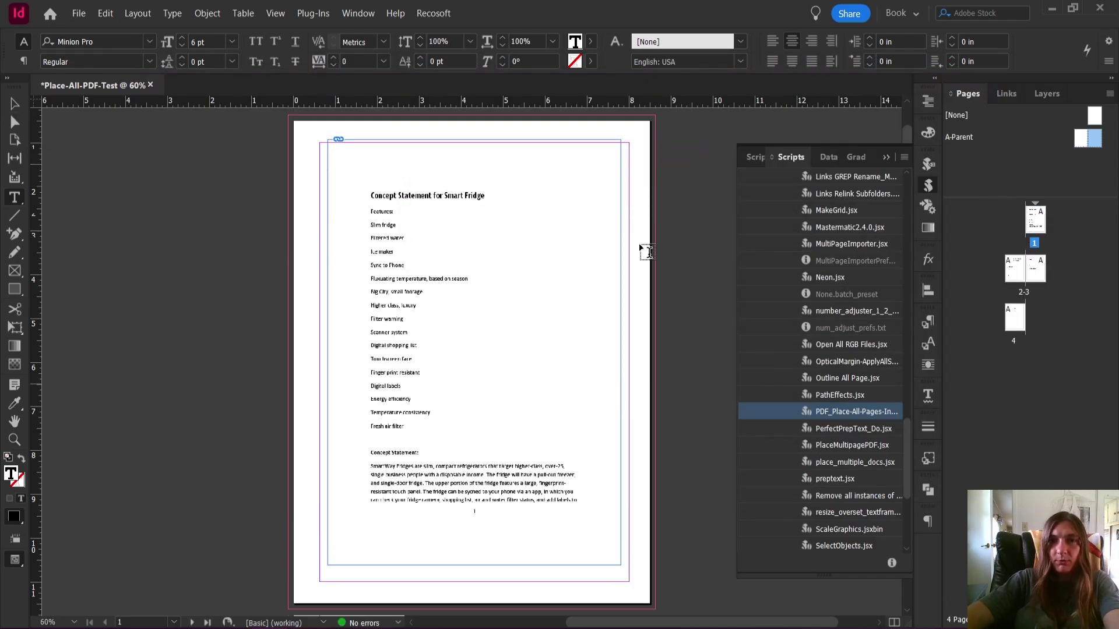
scroll(602, 252, "down", 1)
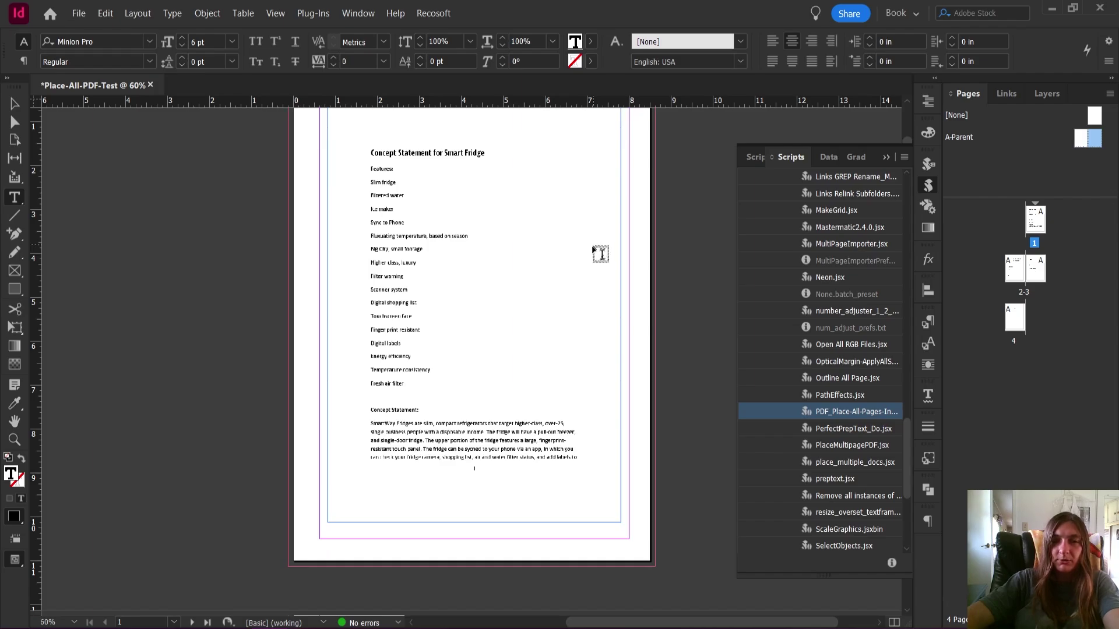
scroll(503, 536, "down", 10)
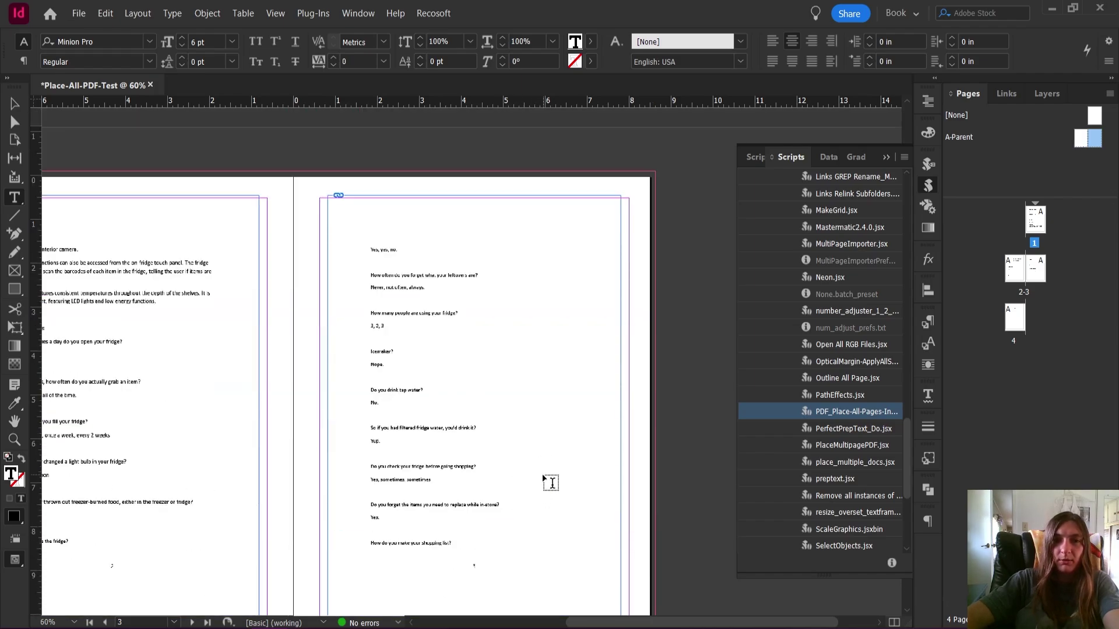
scroll(593, 507, "left", 4)
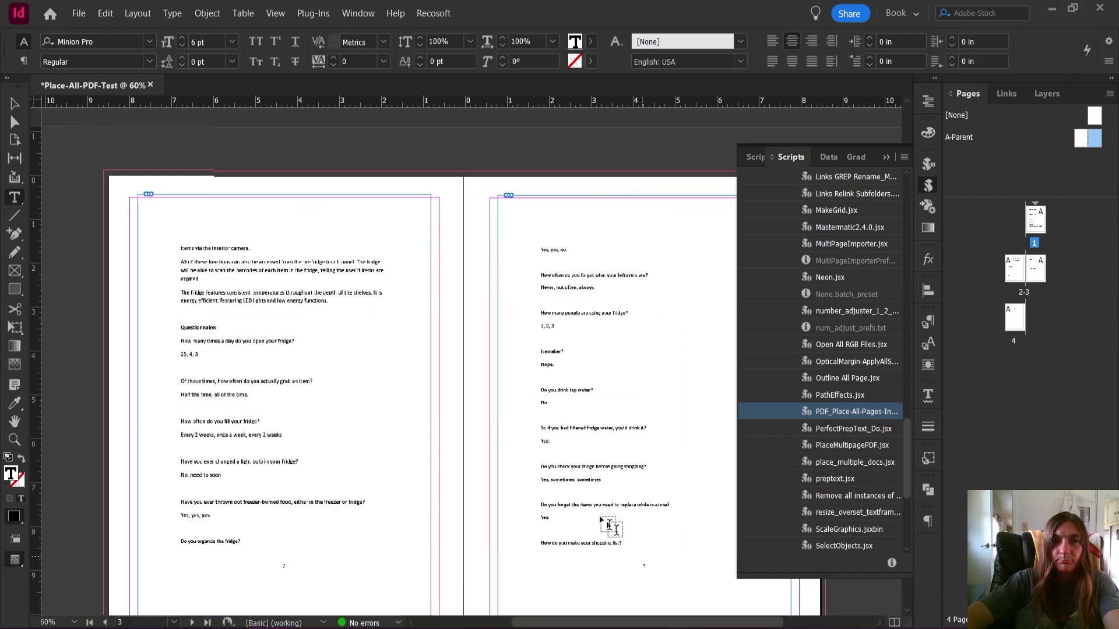
scroll(593, 507, "down", 8)
scroll(592, 507, "down", 8)
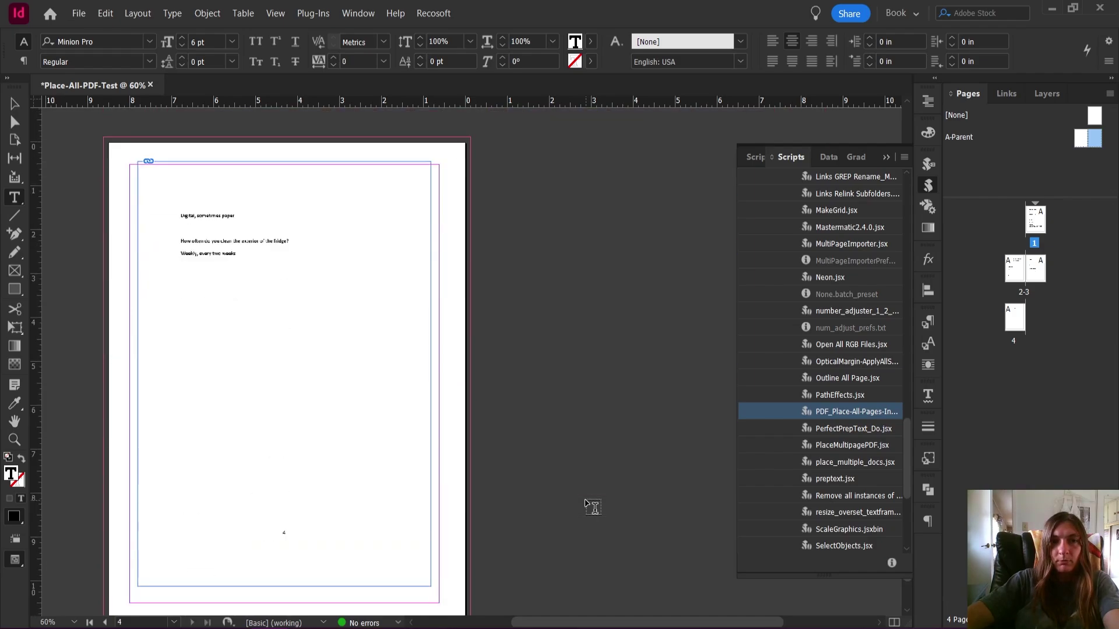
scroll(592, 507, "up", 20)
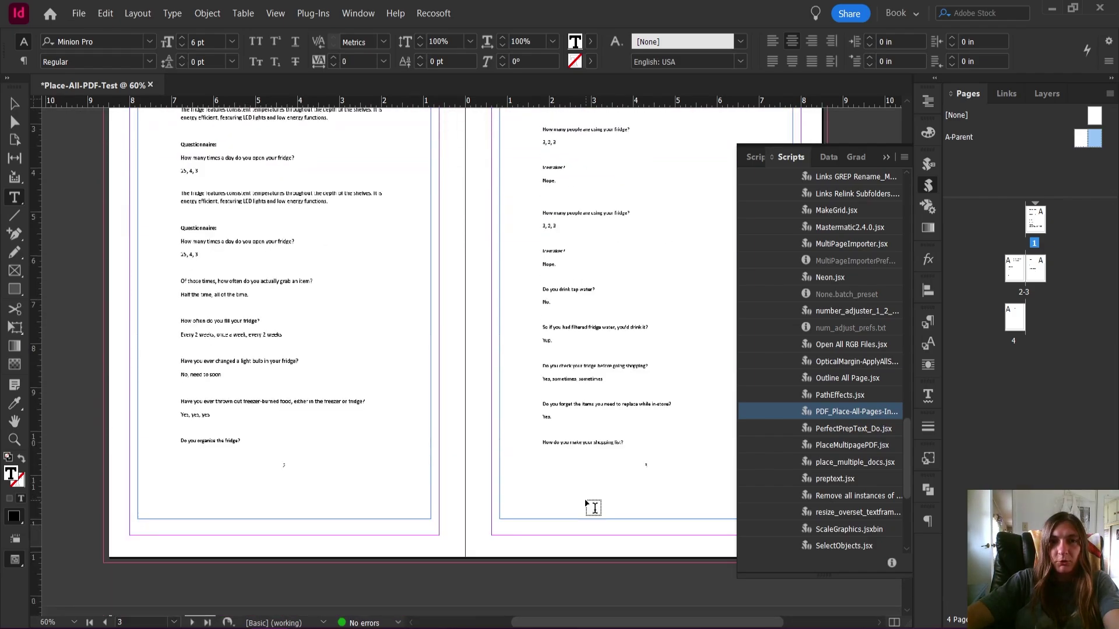
key("ctrl+shift+Page_Up")
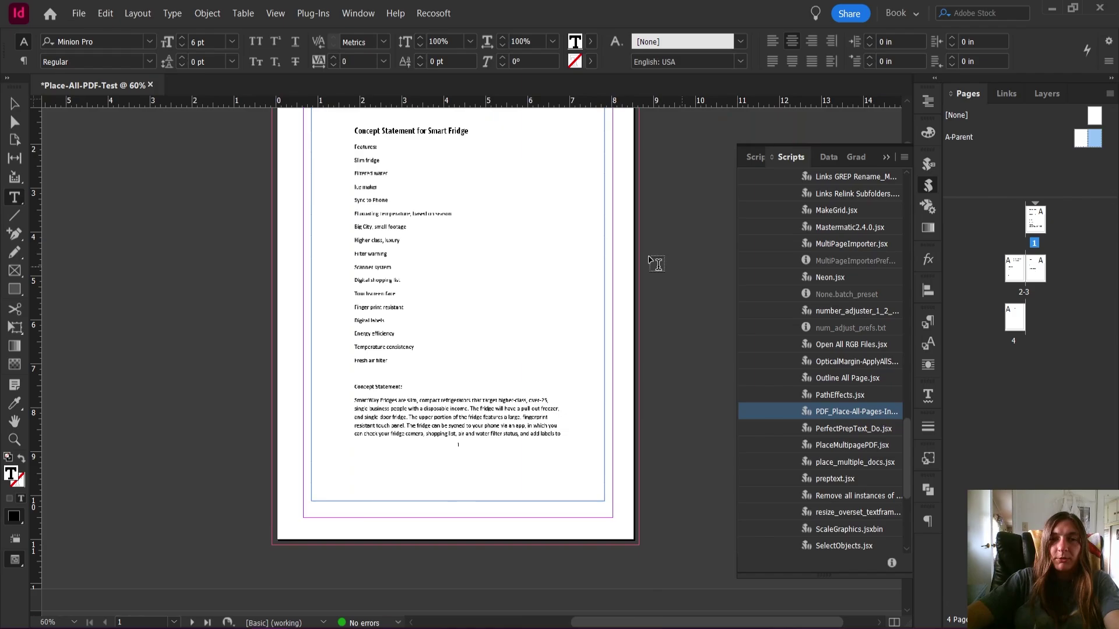
Step: Open the parent page spread and select all of its frames
left_click(15, 104)
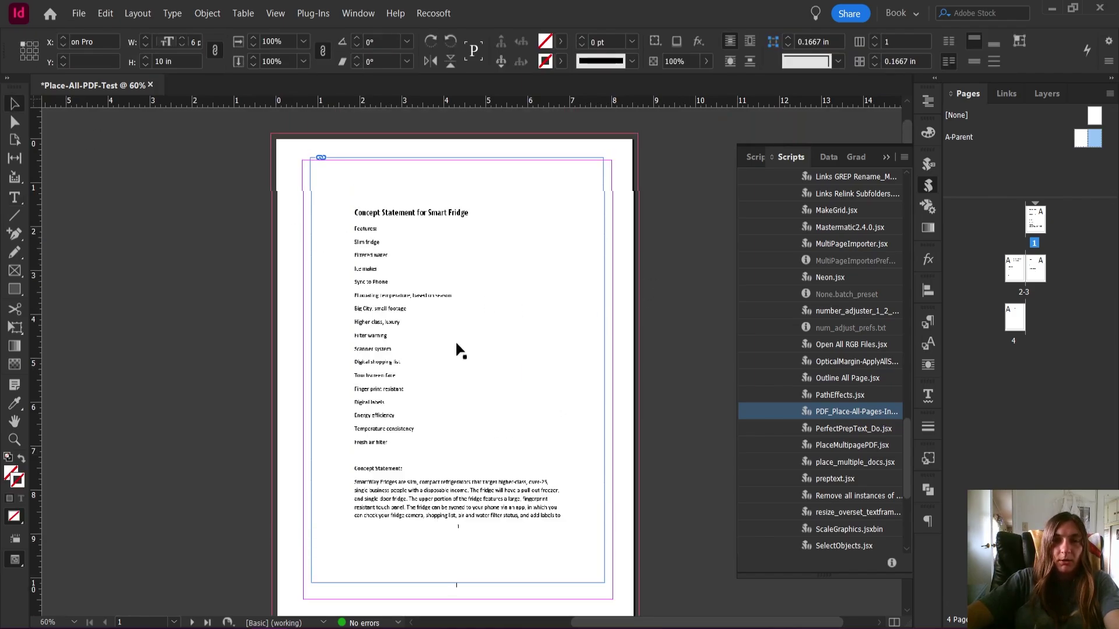
left_click(456, 340)
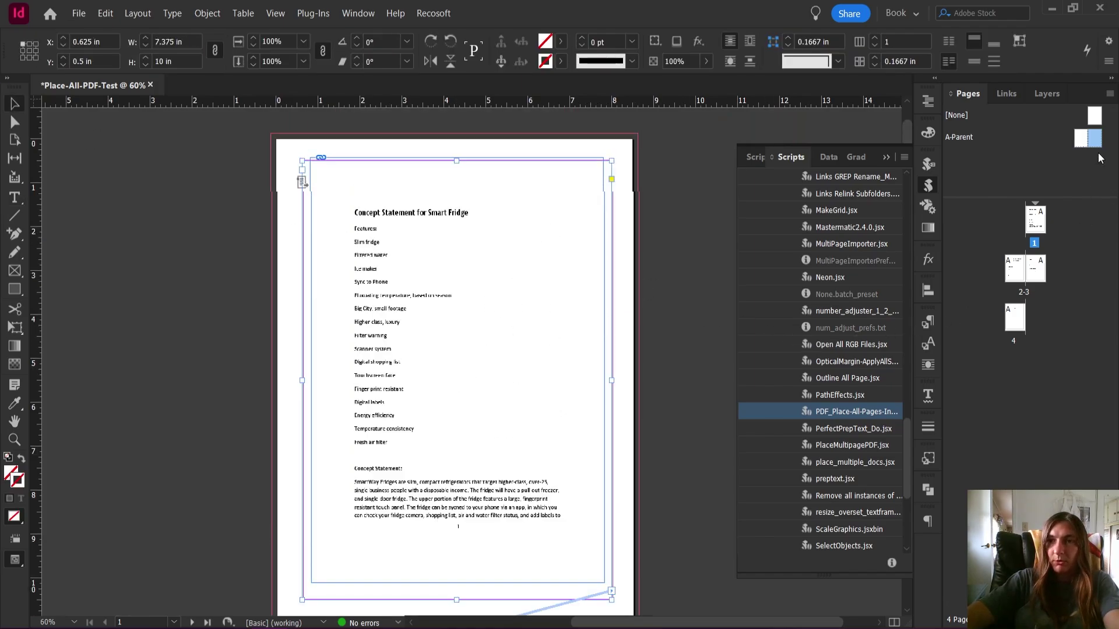
double_click(1085, 140)
left_click_drag(264, 197, 711, 304)
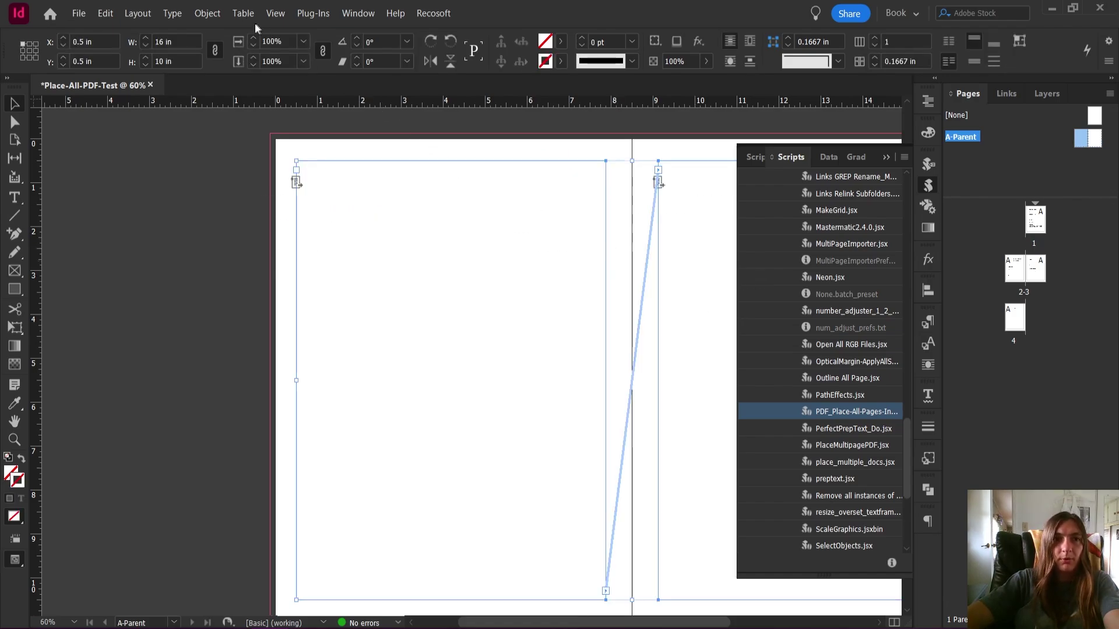
Step: Center the parent frames' text vertically, then view spread 2-3
left_click(226, 14)
left_click(266, 238)
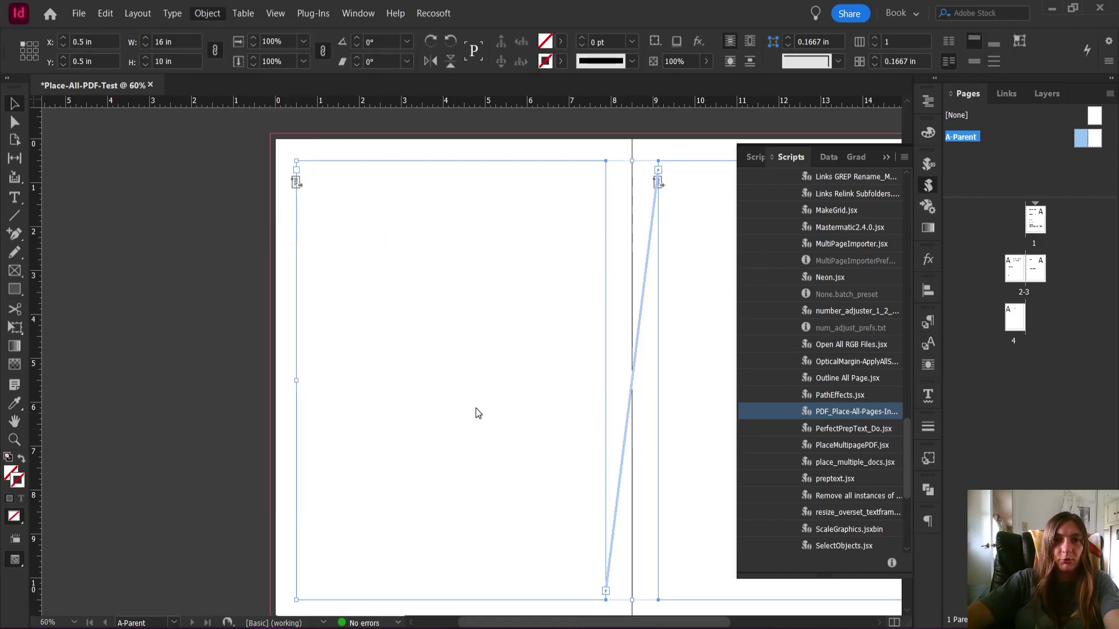
left_click(1011, 376)
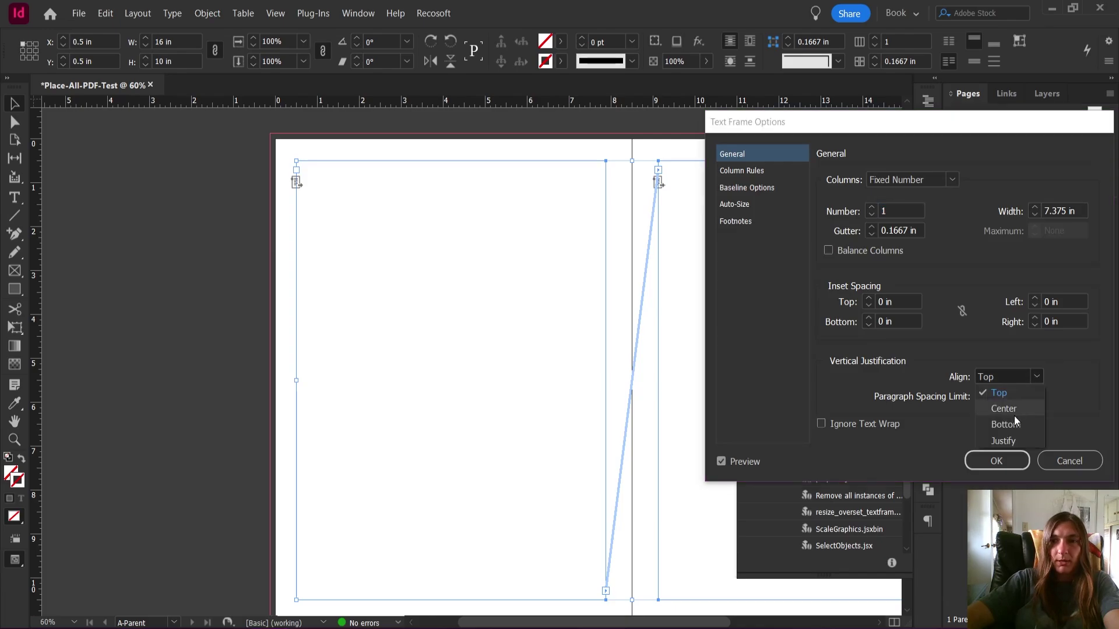
left_click(1014, 409)
left_click(1004, 459)
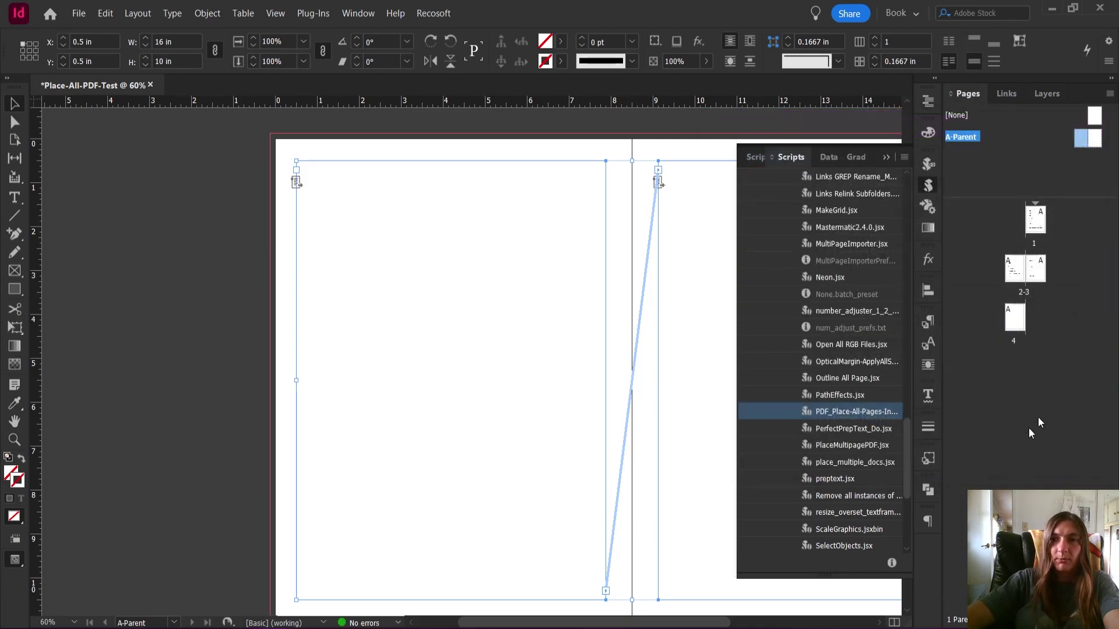
double_click(1040, 272)
Step: Switch to the Type tool while scrolling through the placed pages
scroll(381, 285, "down", 1)
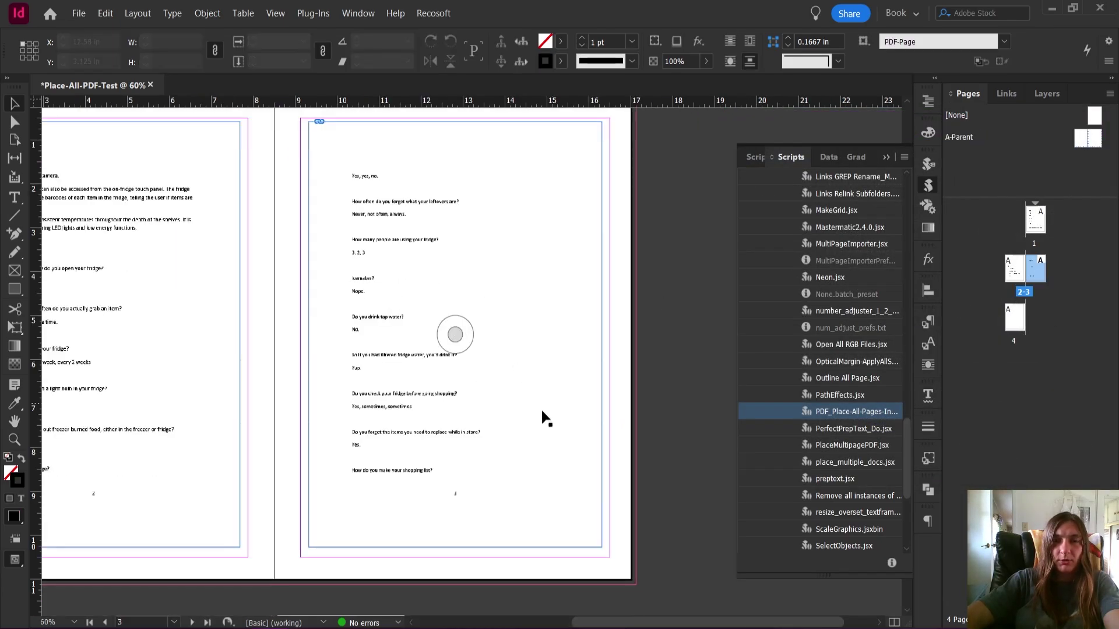
left_click_drag(654, 621, 620, 622)
scroll(512, 444, "down", 1)
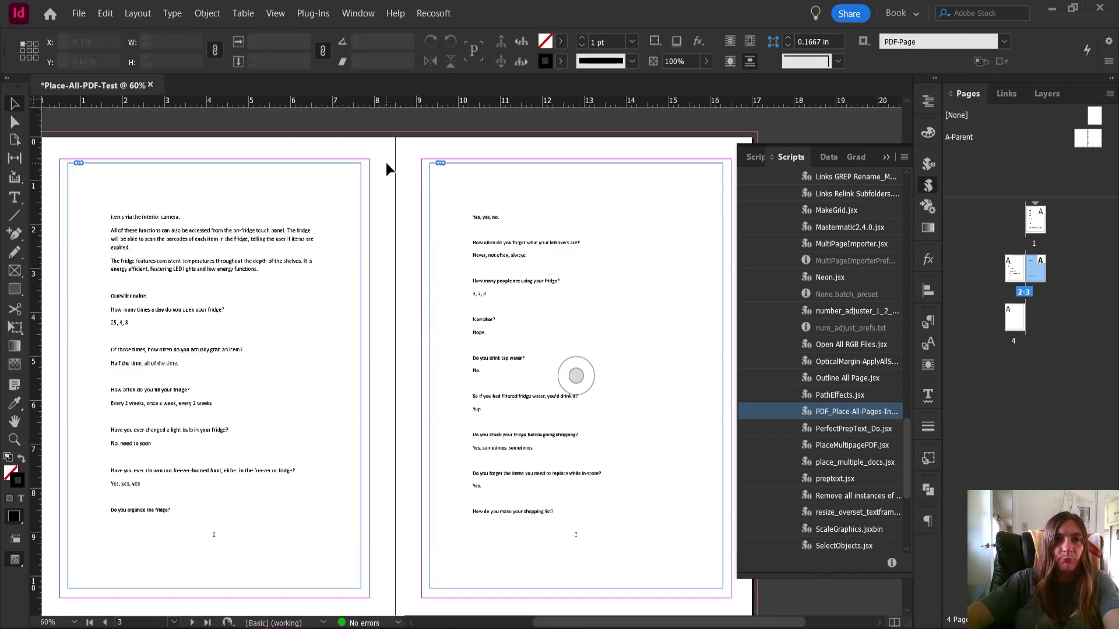
key("t")
scroll(516, 472, "left", 3)
scroll(516, 472, "up", 2)
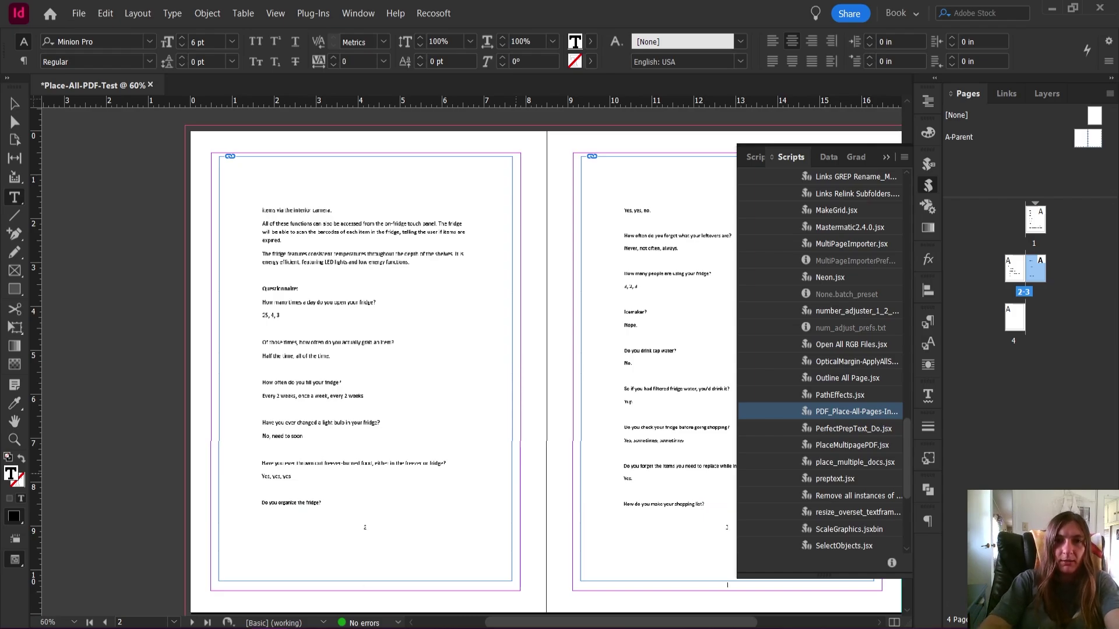
scroll(516, 472, "up", 6)
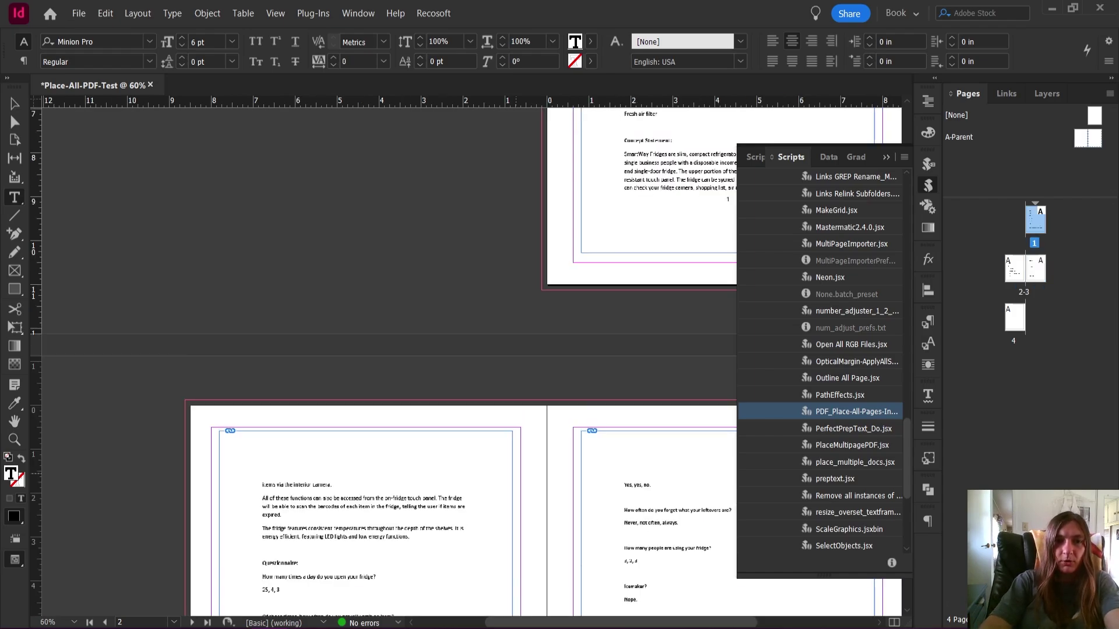
scroll(515, 472, "down", 3)
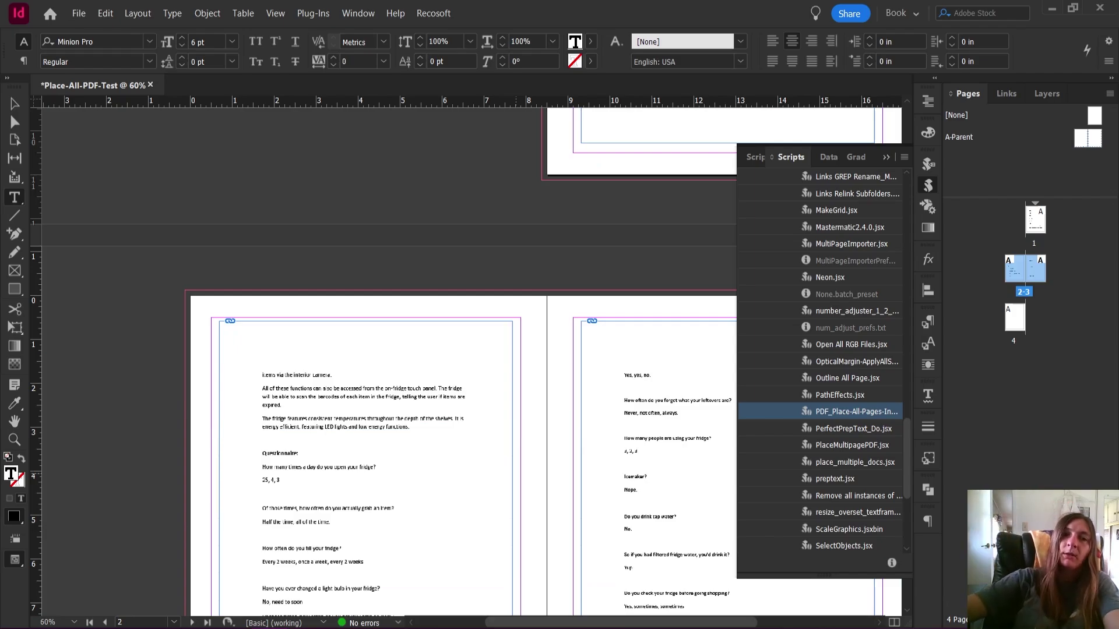
Step: Close the floating Scripts panel and scroll back up to page 1
left_click(888, 157)
scroll(693, 525, "down", 5)
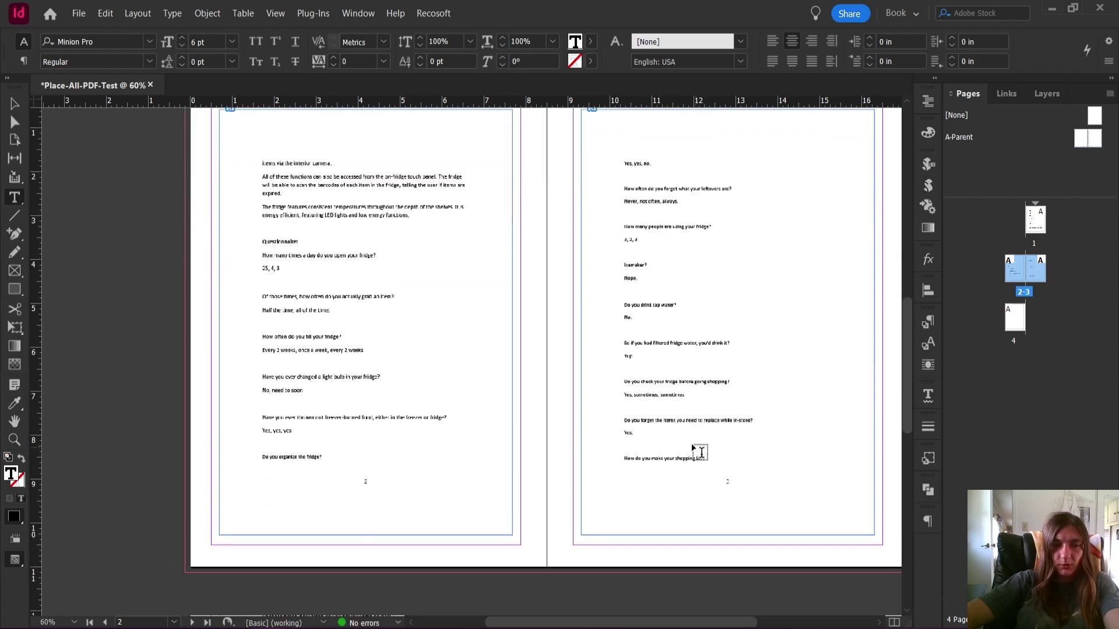
scroll(691, 442, "up", 12)
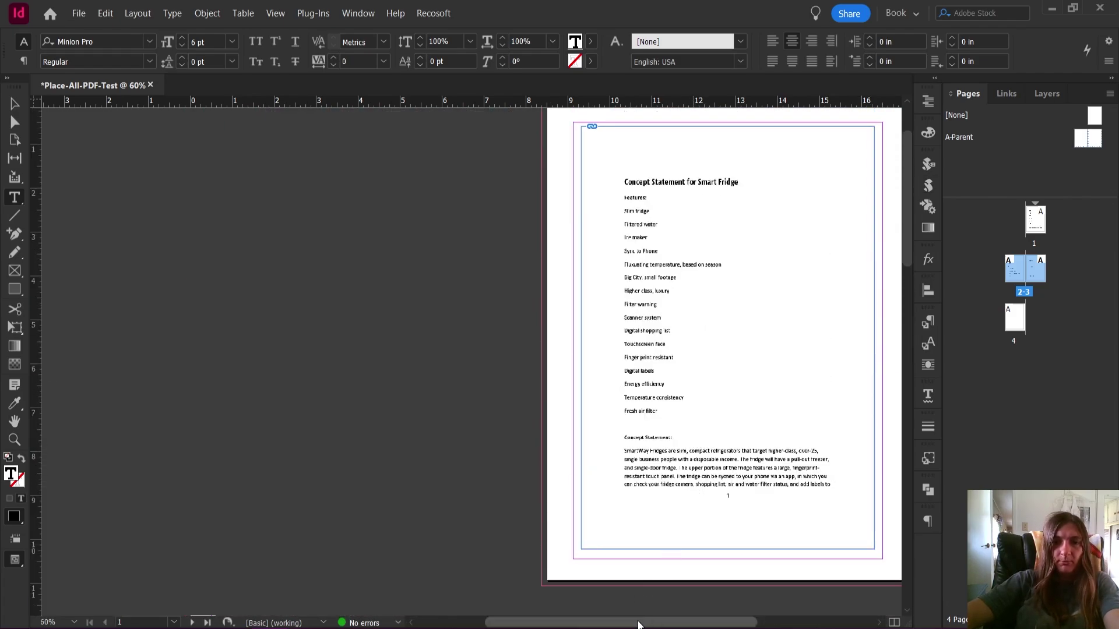
left_click_drag(638, 624, 656, 623)
scroll(732, 482, "up", 1)
scroll(734, 475, "down", 3)
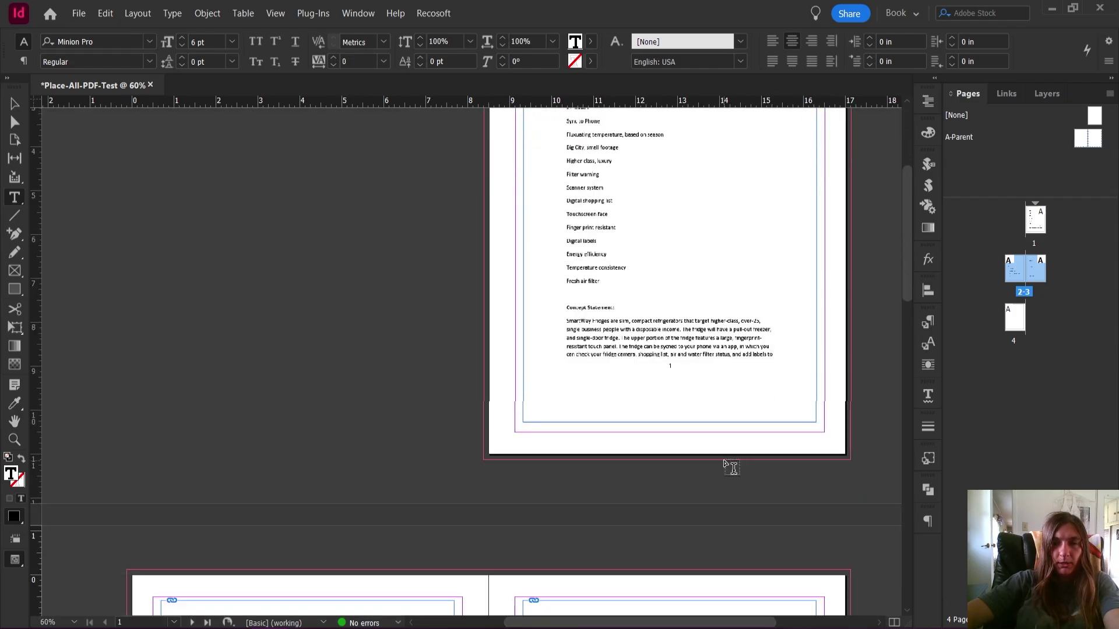
scroll(620, 392, "up", 5)
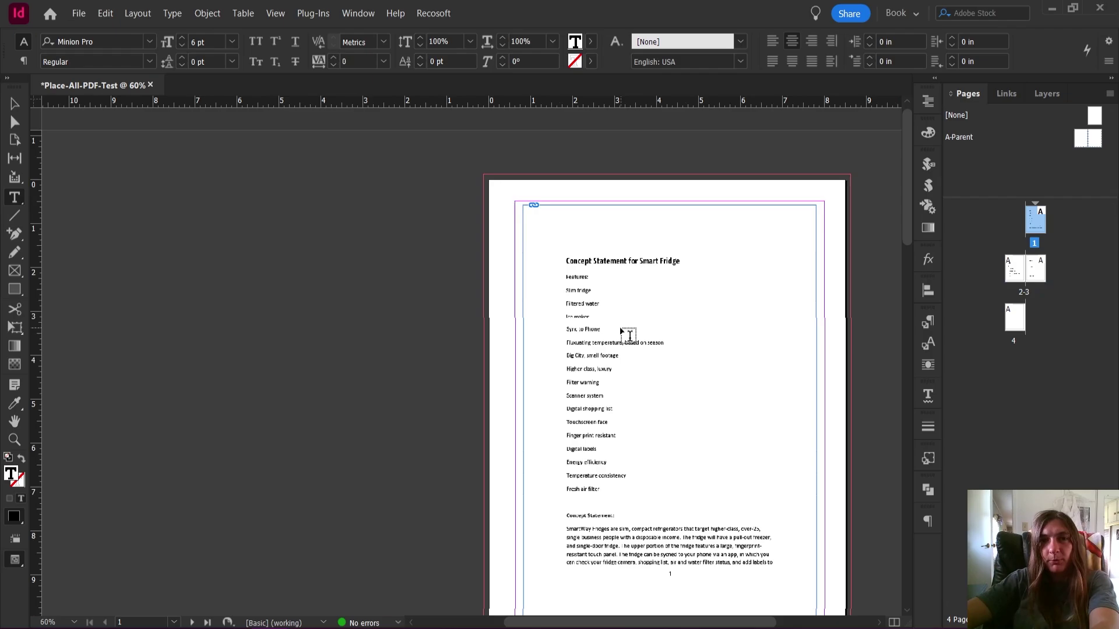
Step: Set the text size to 48 pt and type 'Header' ahead of the placed PDF pages
left_click(229, 41)
left_click(210, 253)
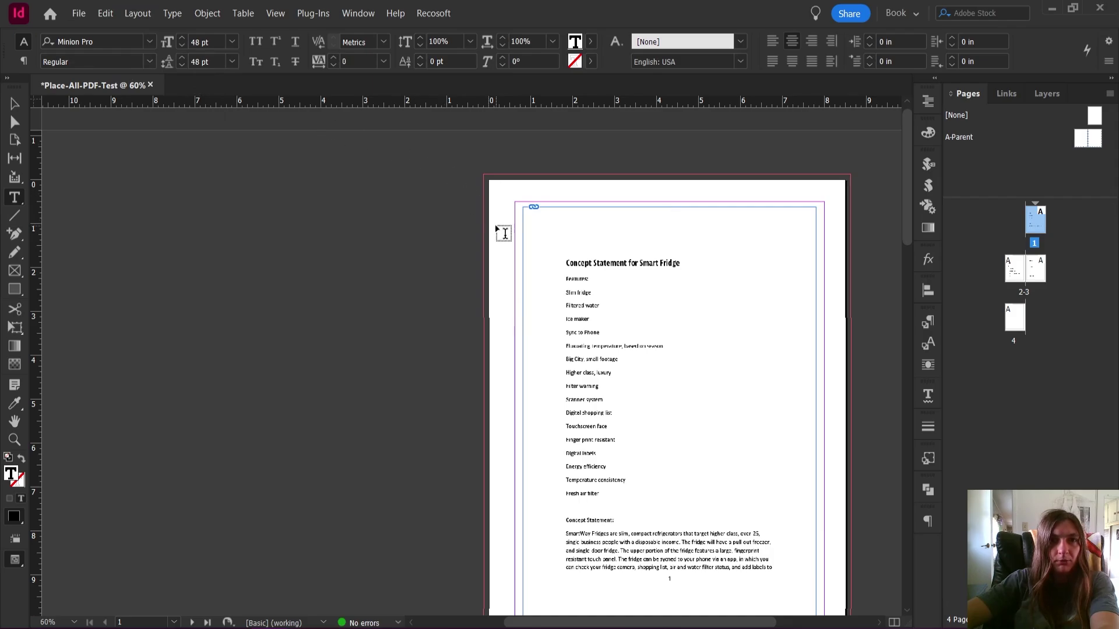
key("ctrl+a")
type("Header")
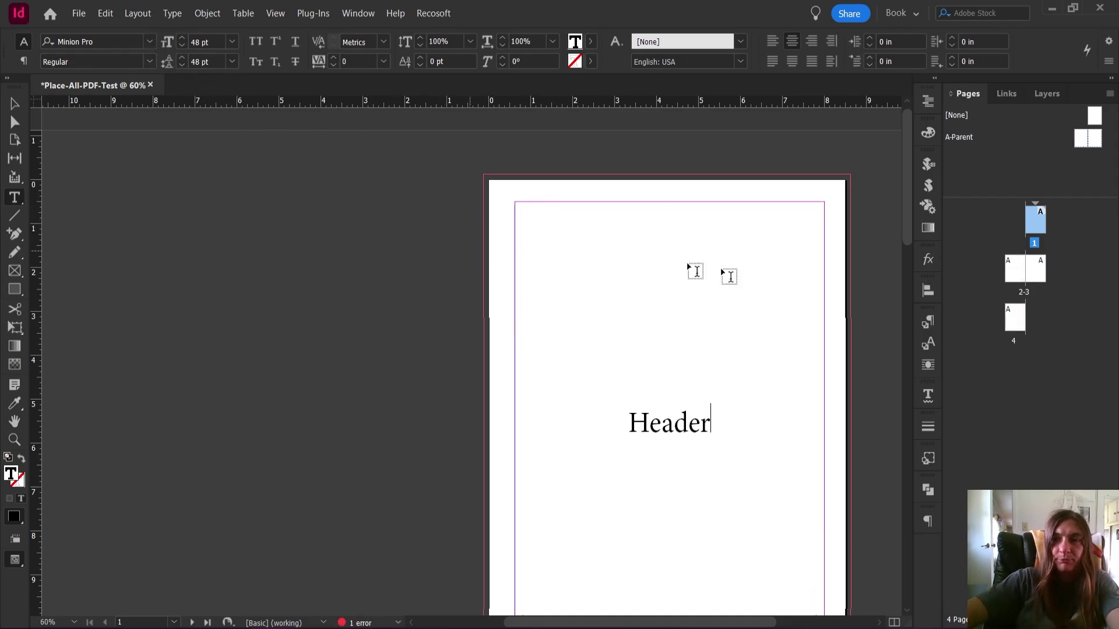
key("ctrl+shift+p")
Step: Review the reflowed spreads and adjust the text after Header so the PDF lands on page 3
double_click(1011, 262)
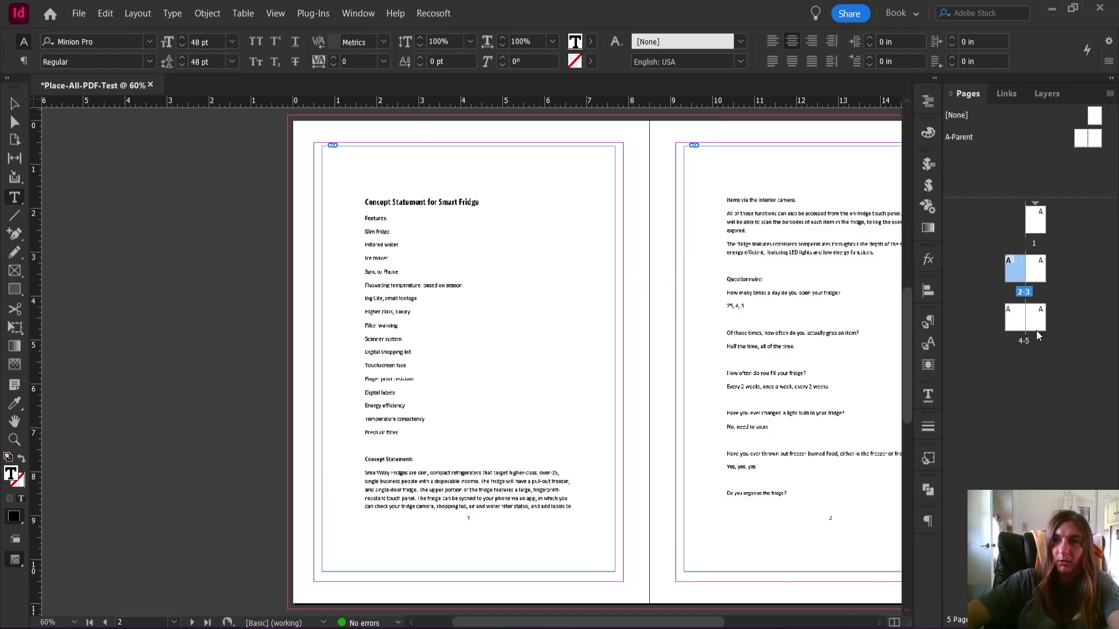
double_click(1034, 316)
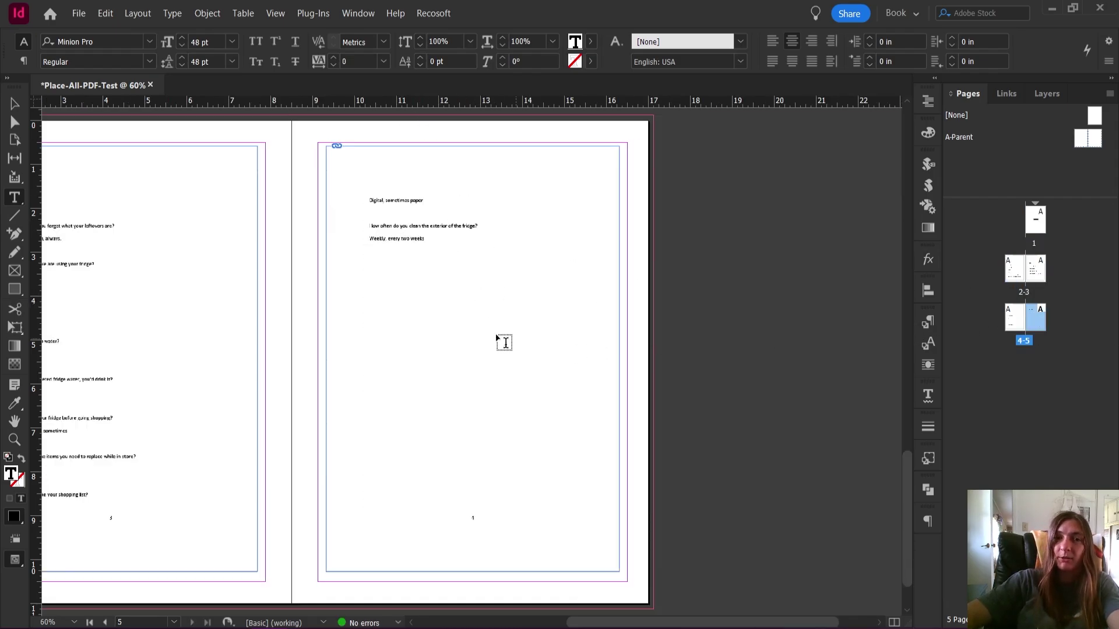
scroll(810, 413, "up", 7)
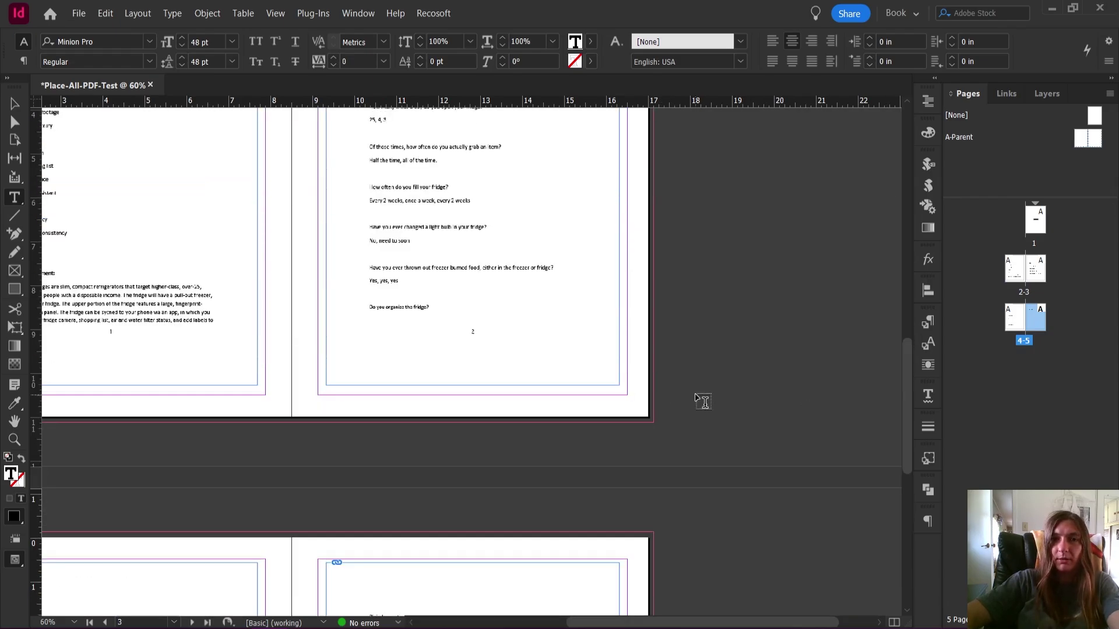
scroll(702, 401, "up", 8)
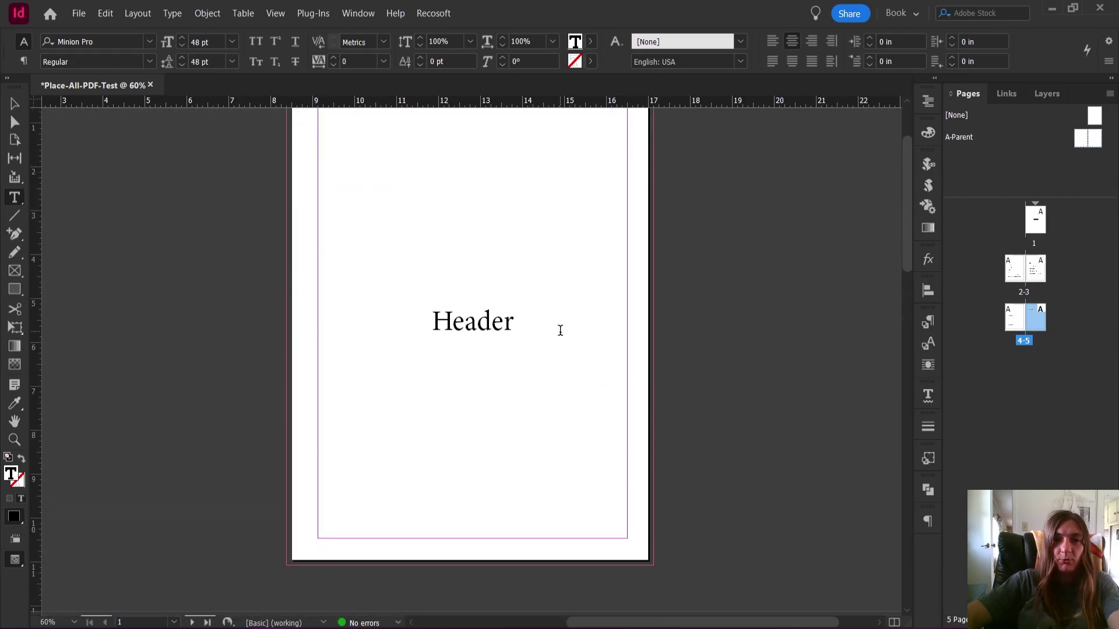
left_click(560, 330)
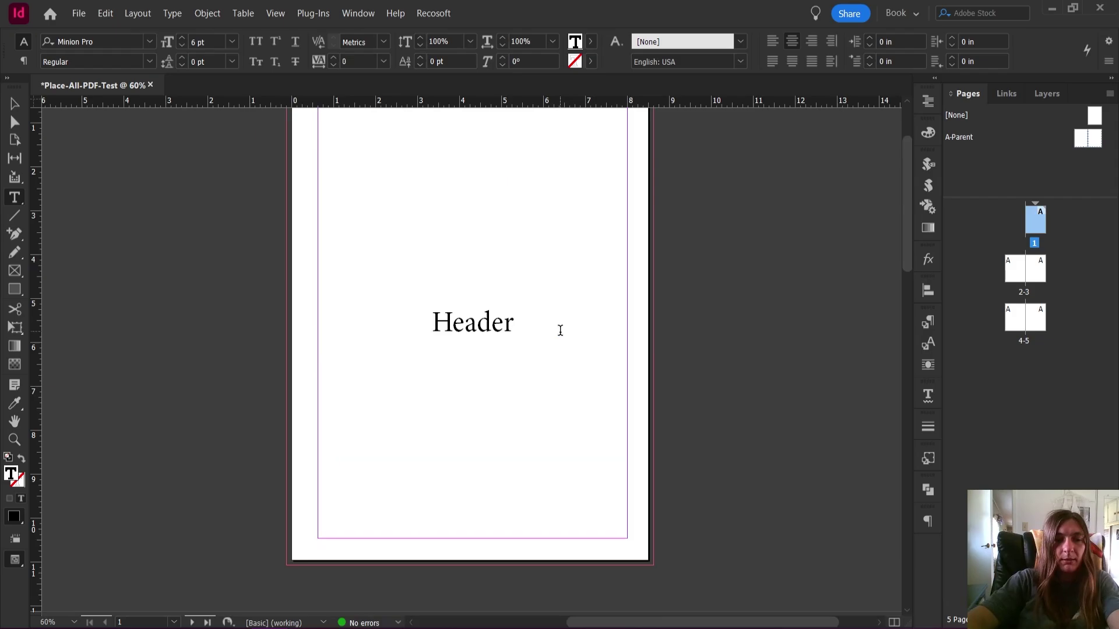
scroll(560, 332, "down", 2)
scroll(560, 327, "down", 5)
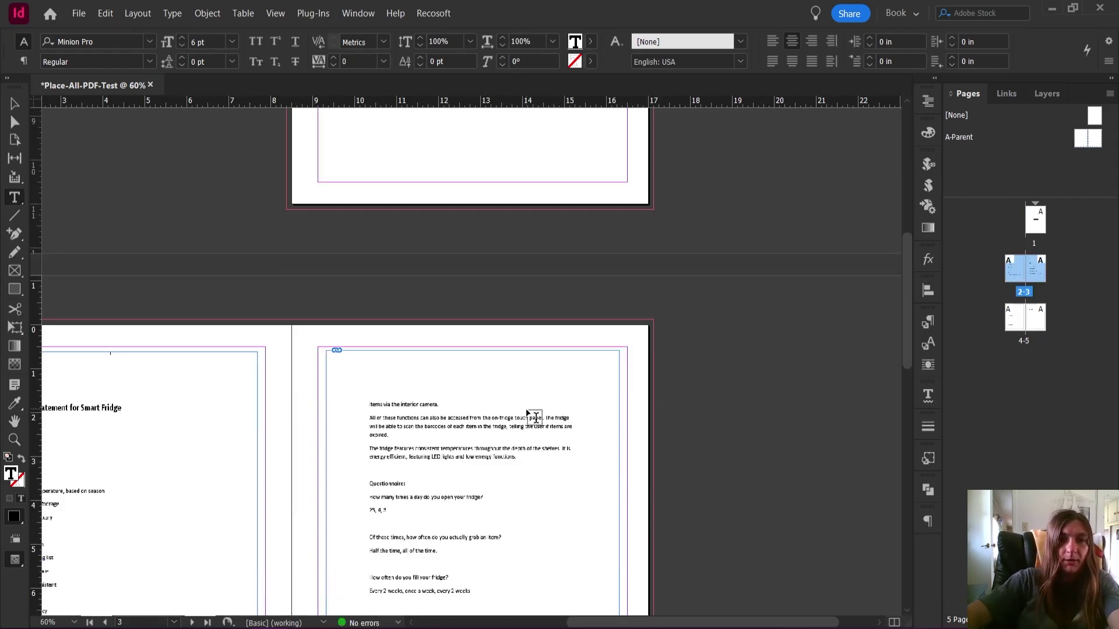
key("ctrl+z")
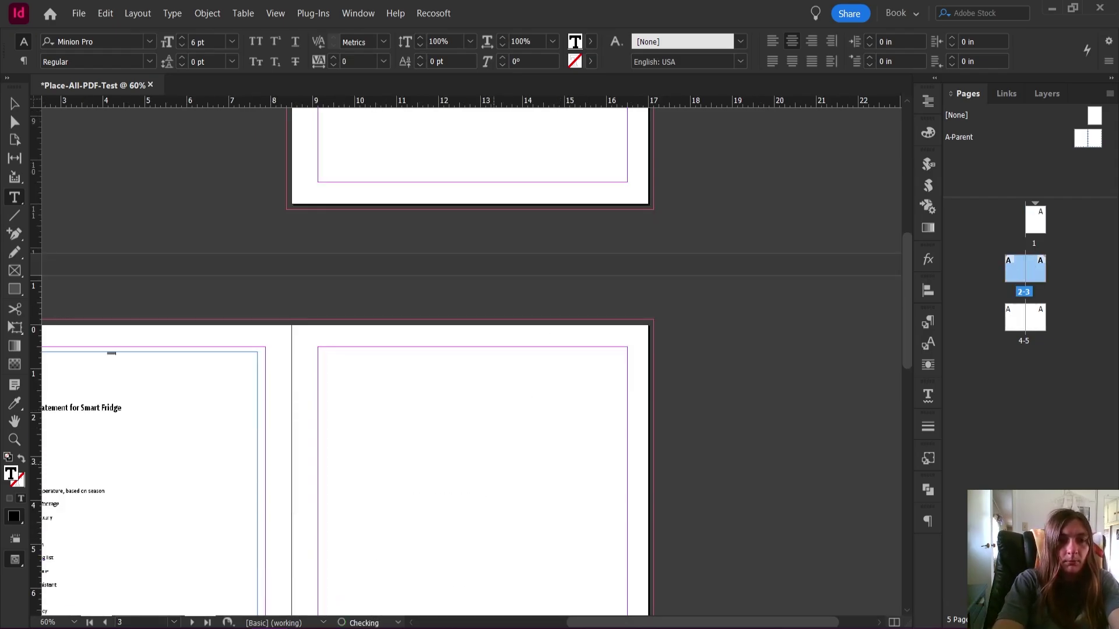
key("ctrl+shift+z")
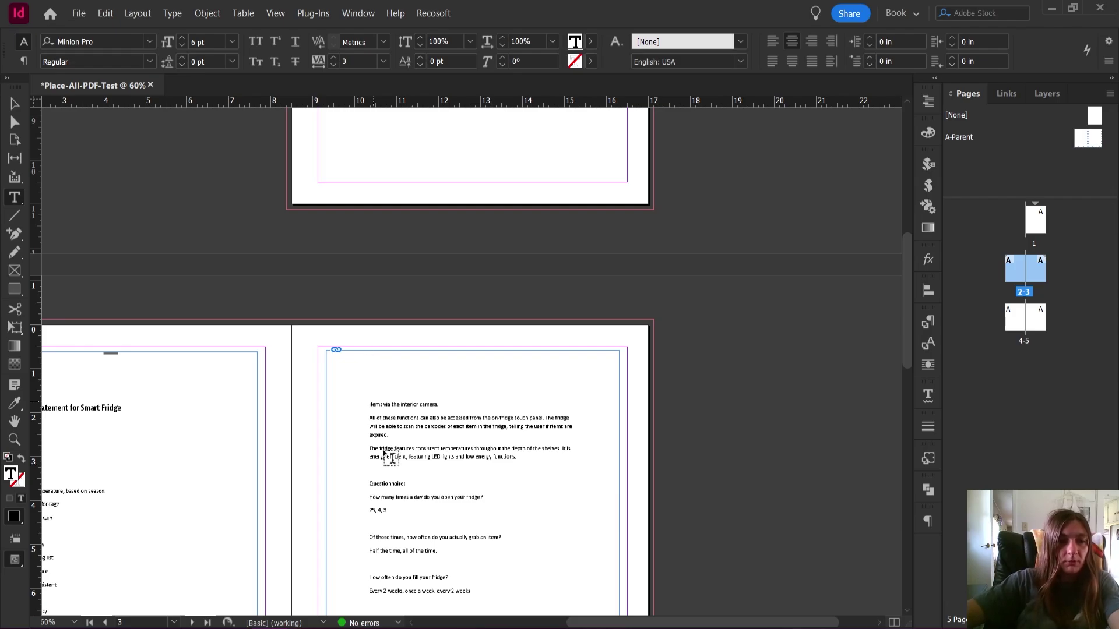
key("ctrl+shift+z")
left_click_drag(627, 623, 562, 623)
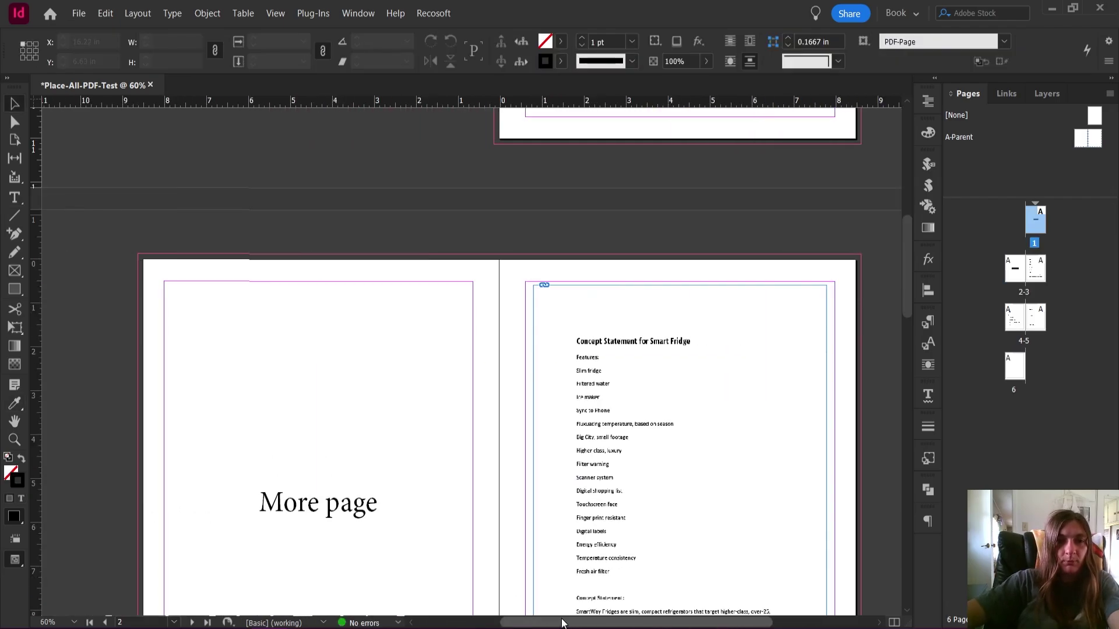
scroll(666, 473, "down", 3)
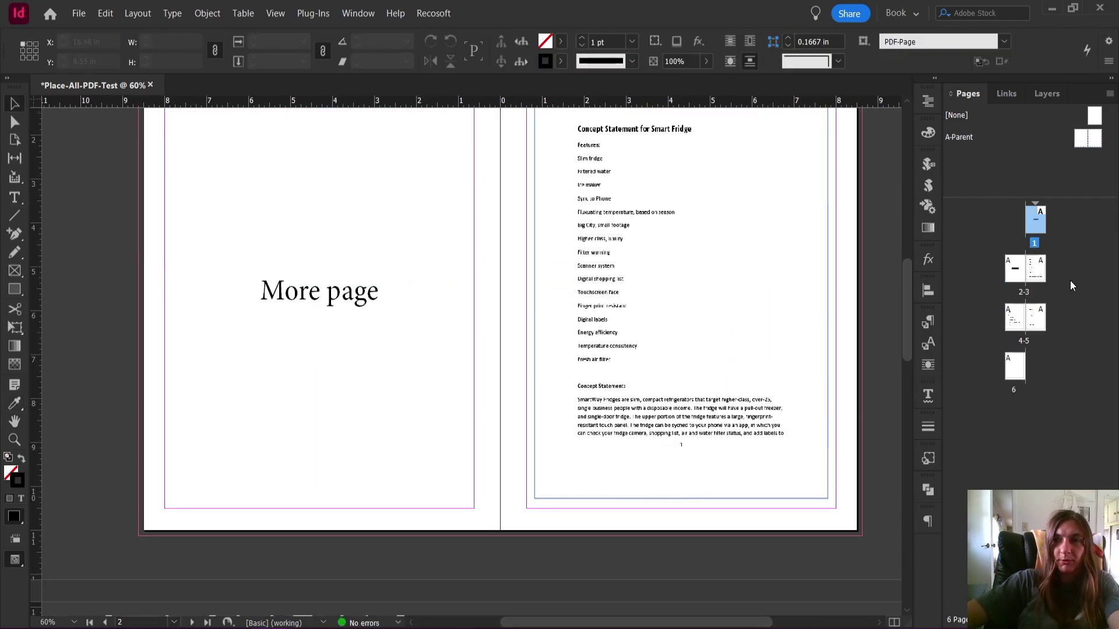
double_click(1043, 271)
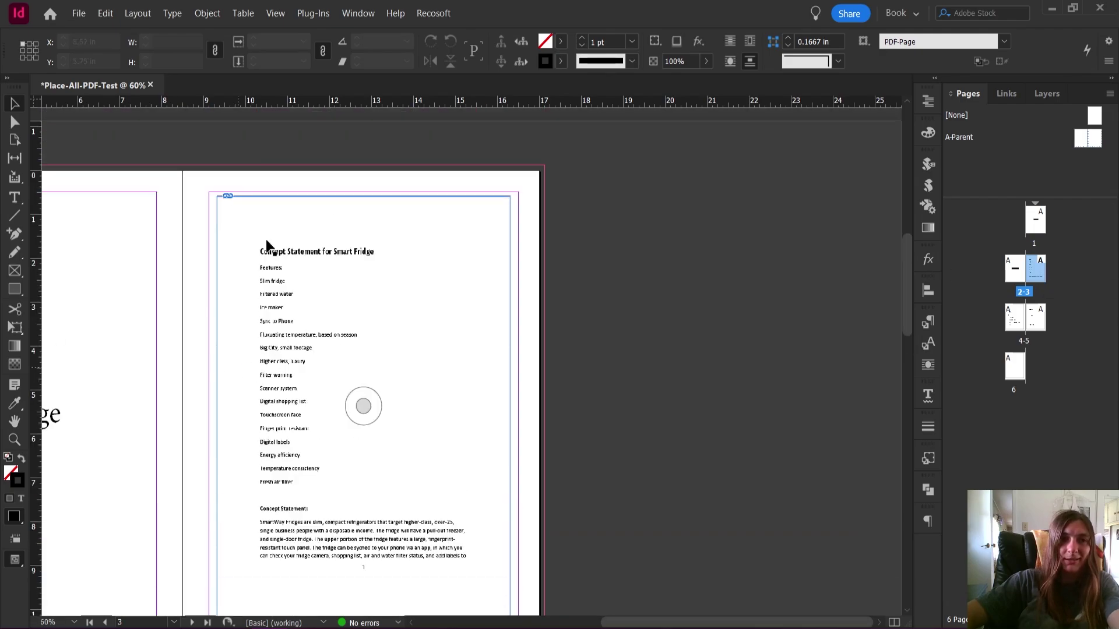
scroll(761, 449, "down", 3)
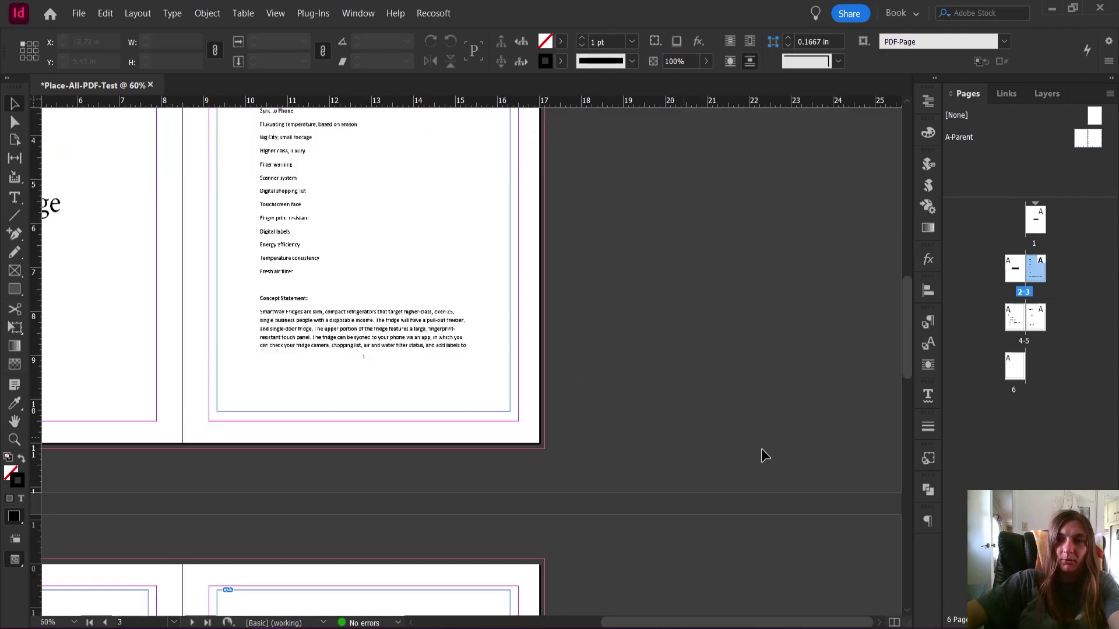
scroll(666, 458, "down", 3)
left_click(363, 497)
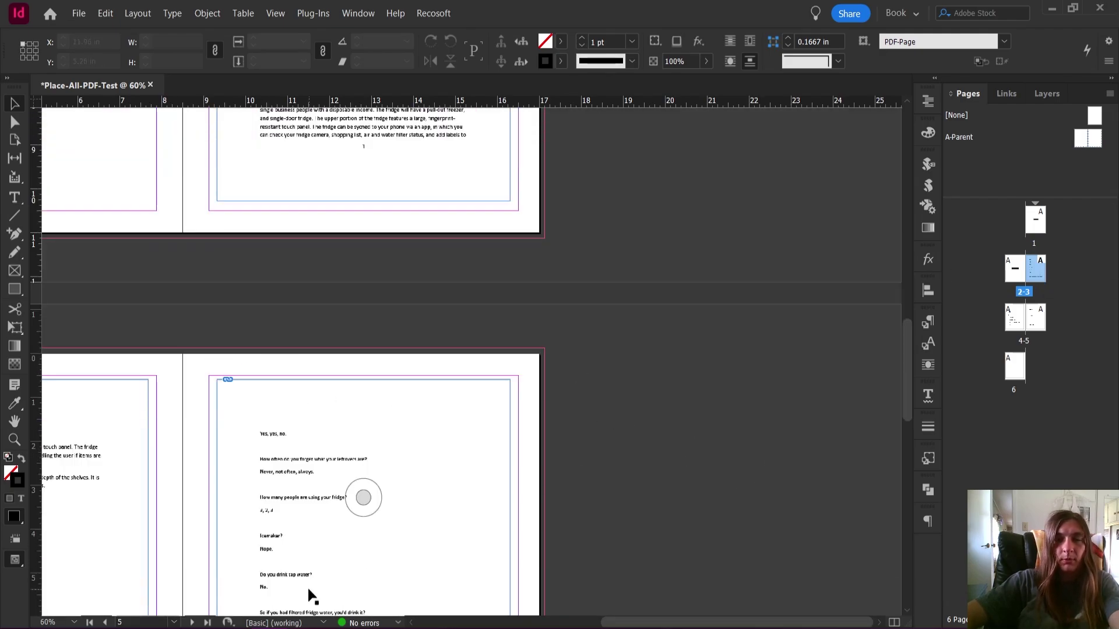